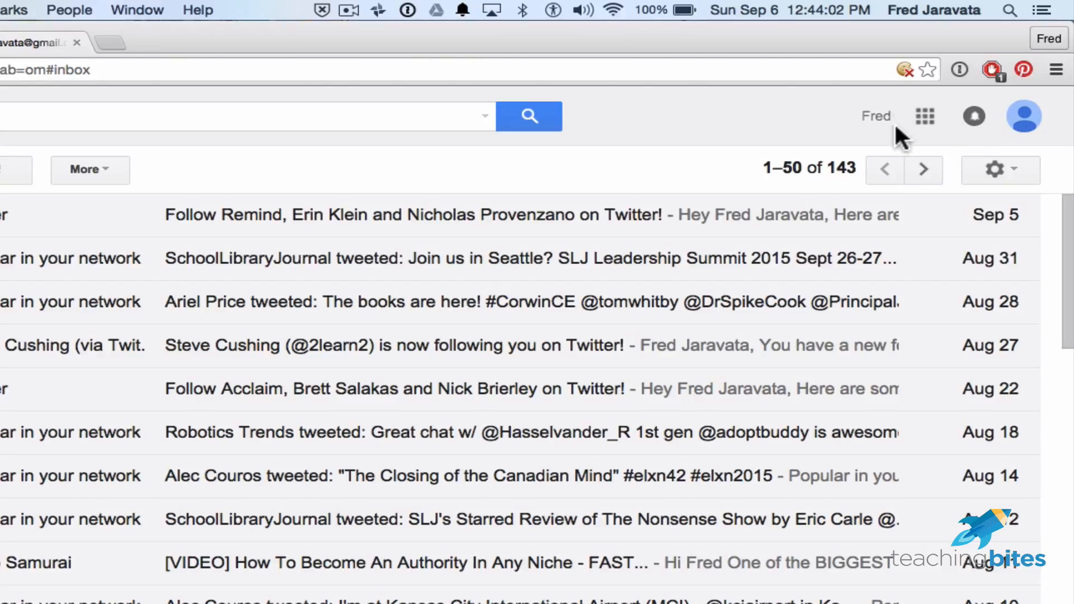
Launch Google Drive in a new tab from Gmail's Google apps grid.
{"action": "left_click", "coordinate": [925, 116]}
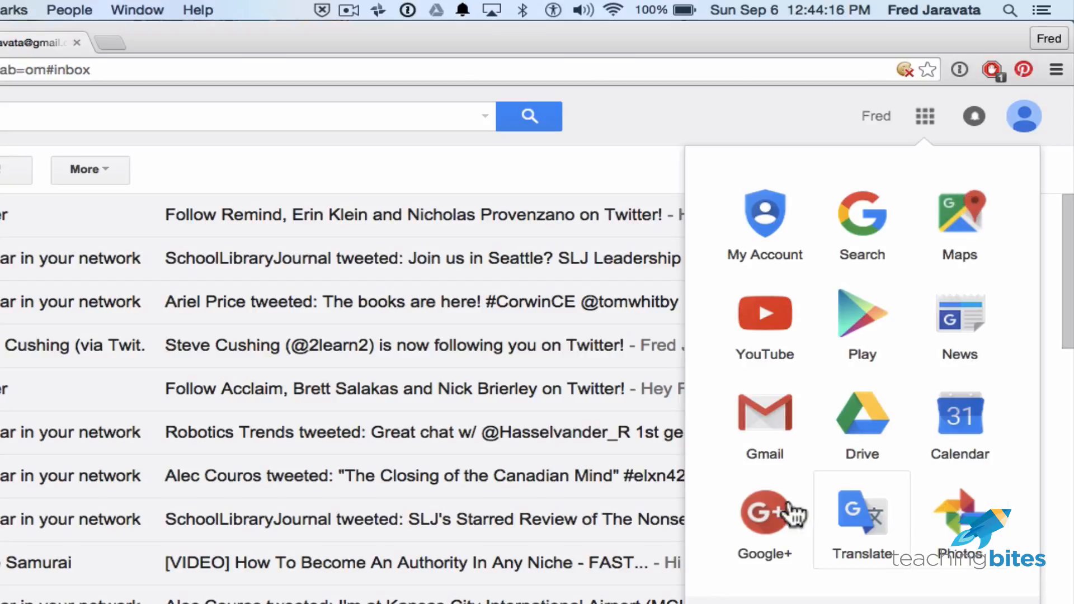
{"action": "left_click", "coordinate": [874, 425]}
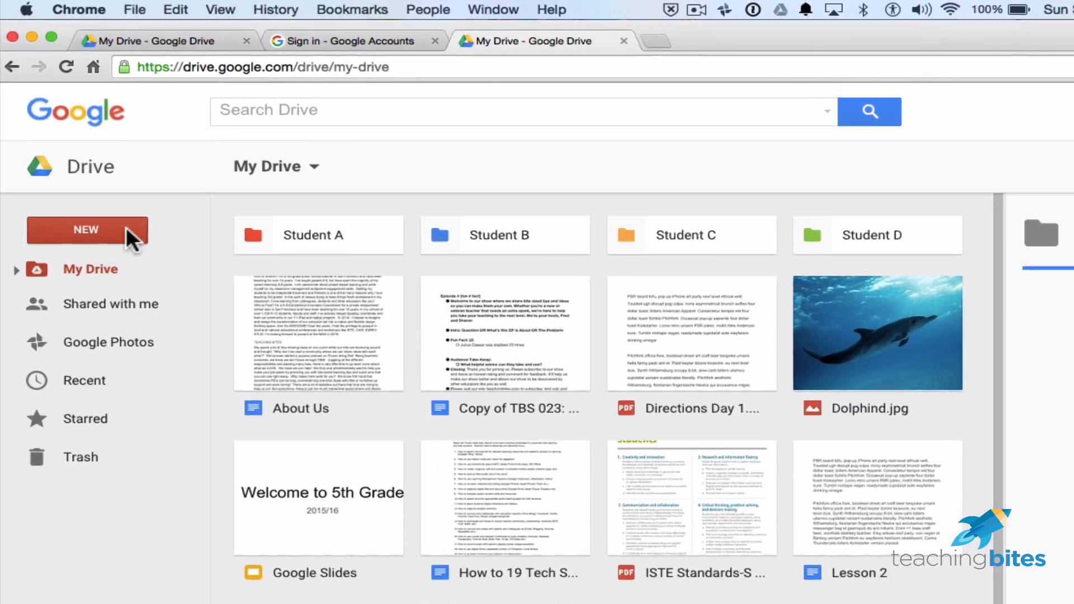
{"action": "left_click", "coordinate": [109, 228]}
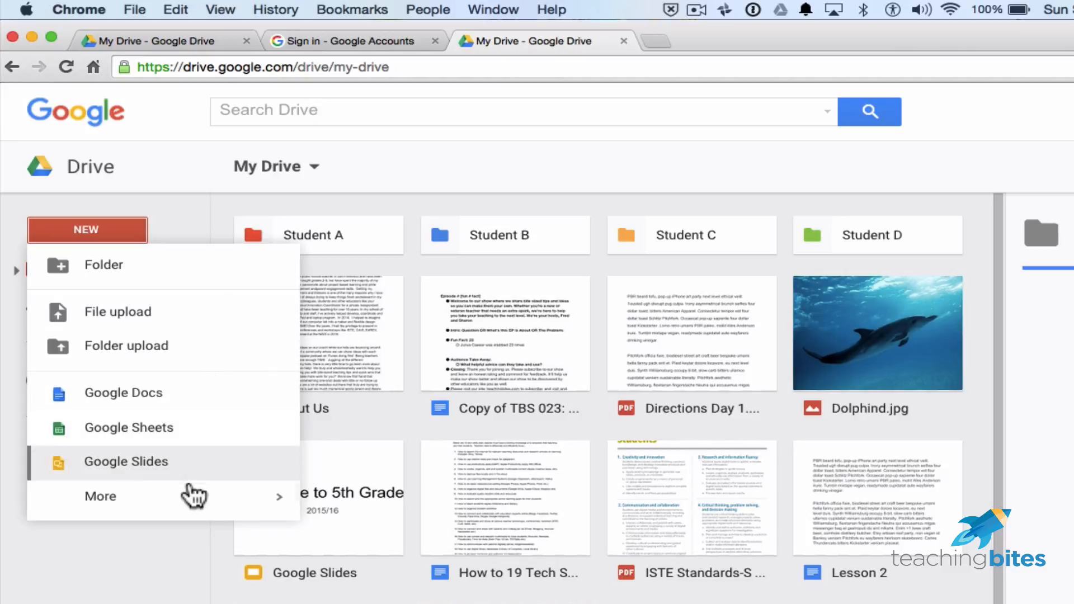
{"action": "mouse_move", "coordinate": [112, 504]}
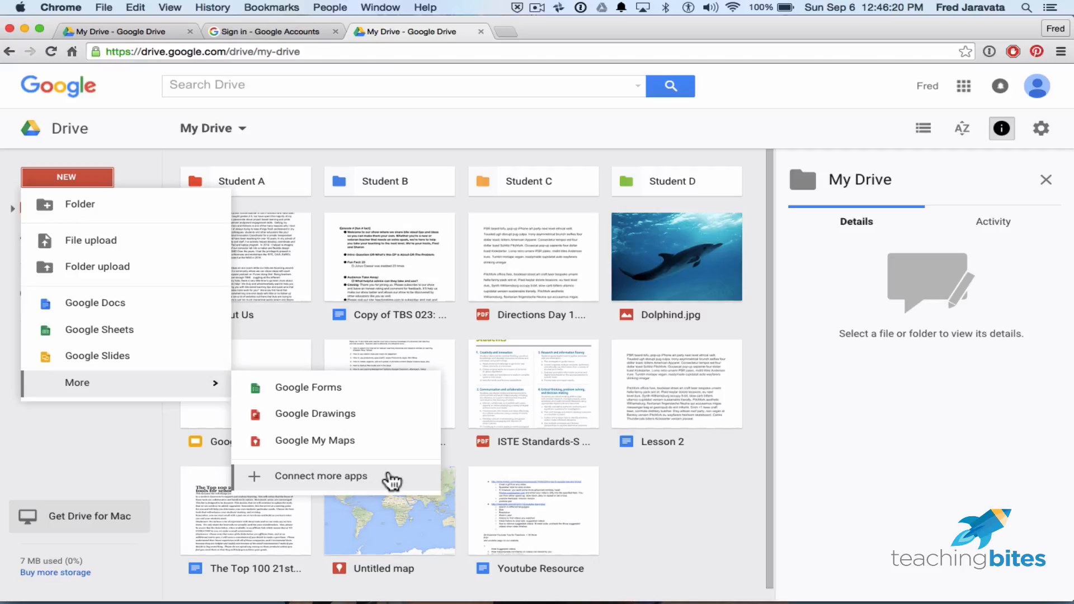
{"action": "left_click", "coordinate": [135, 431]}
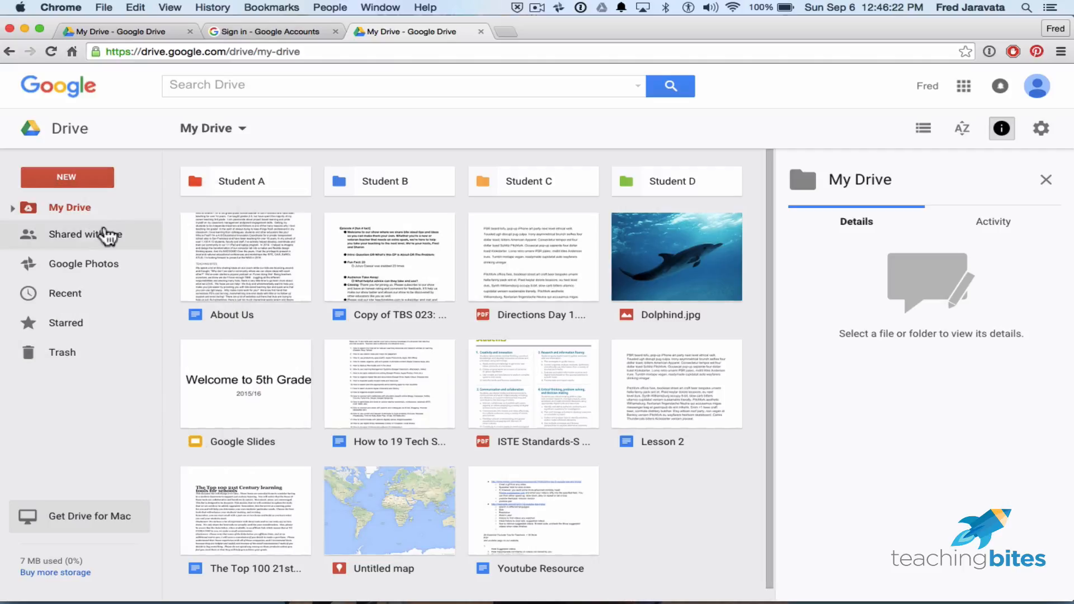
Scroll through the 'Shared with me' files, then switch to the Google Photos section.
{"action": "left_click", "coordinate": [62, 237]}
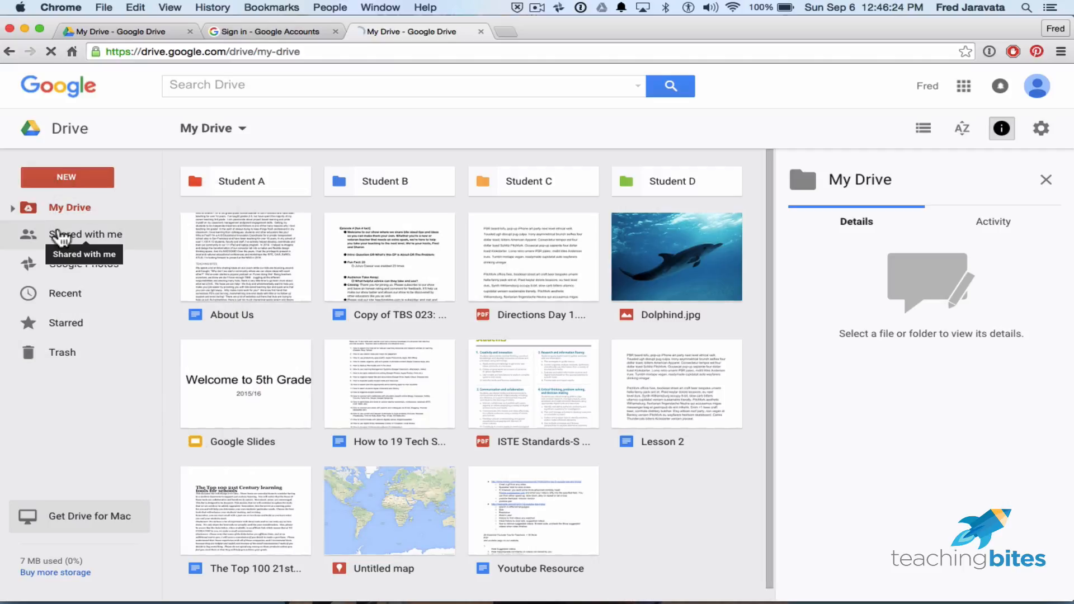
{"action": "left_click", "coordinate": [136, 239]}
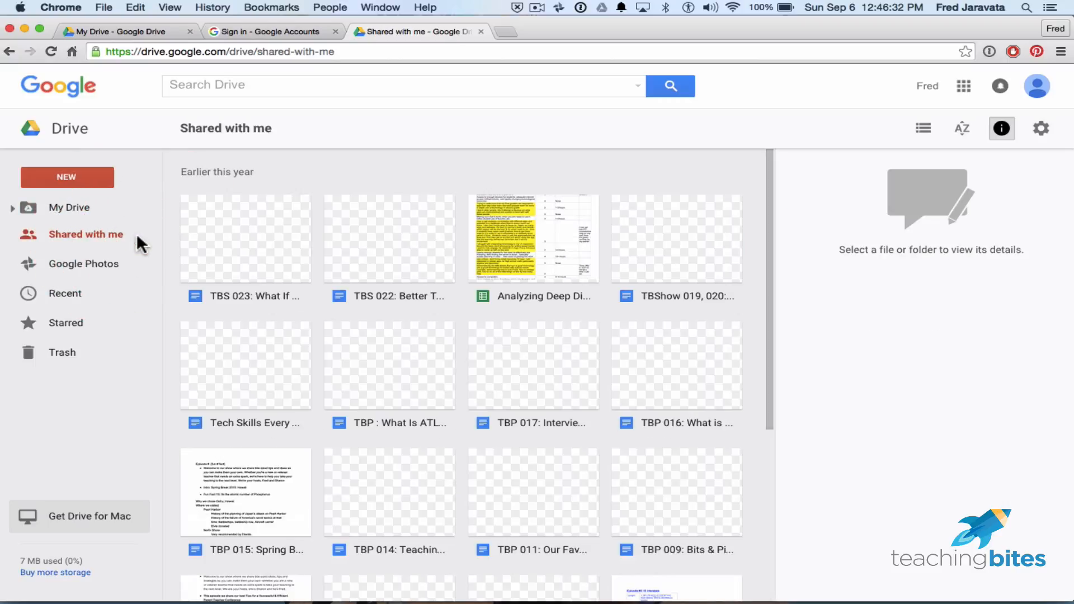
{"action": "scroll", "coordinate": [556, 412], "scroll_direction": "down", "scroll_amount": 5}
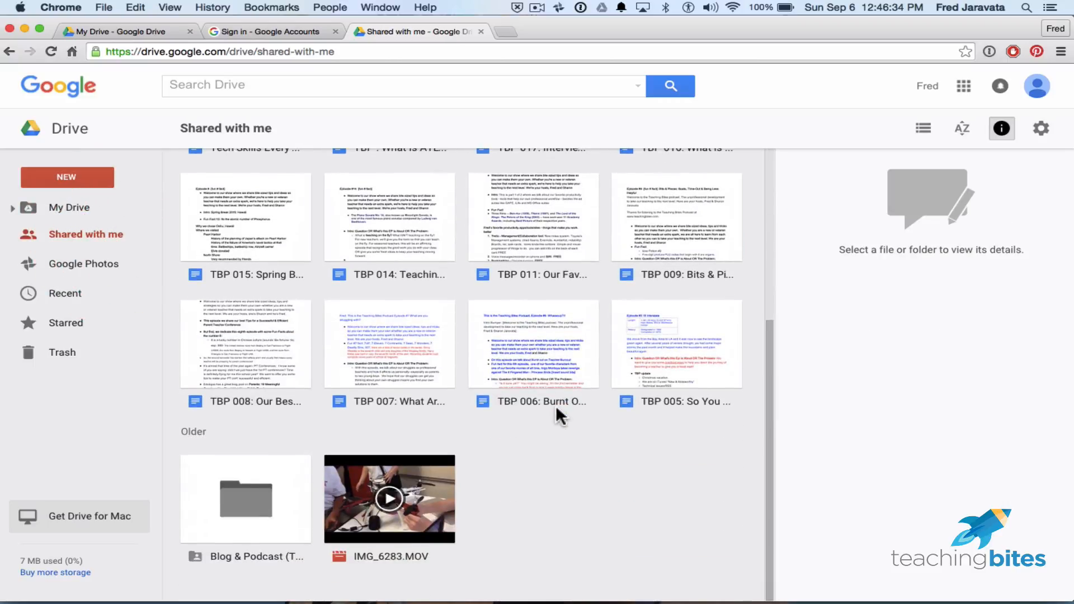
{"action": "scroll", "coordinate": [556, 411], "scroll_direction": "up", "scroll_amount": 5}
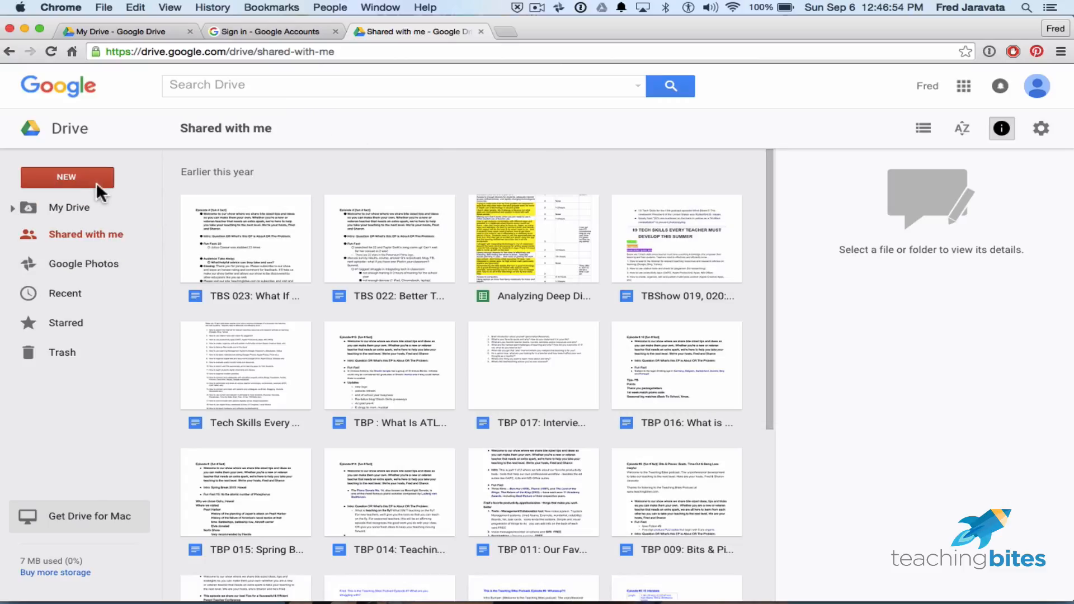
{"action": "left_click", "coordinate": [112, 262]}
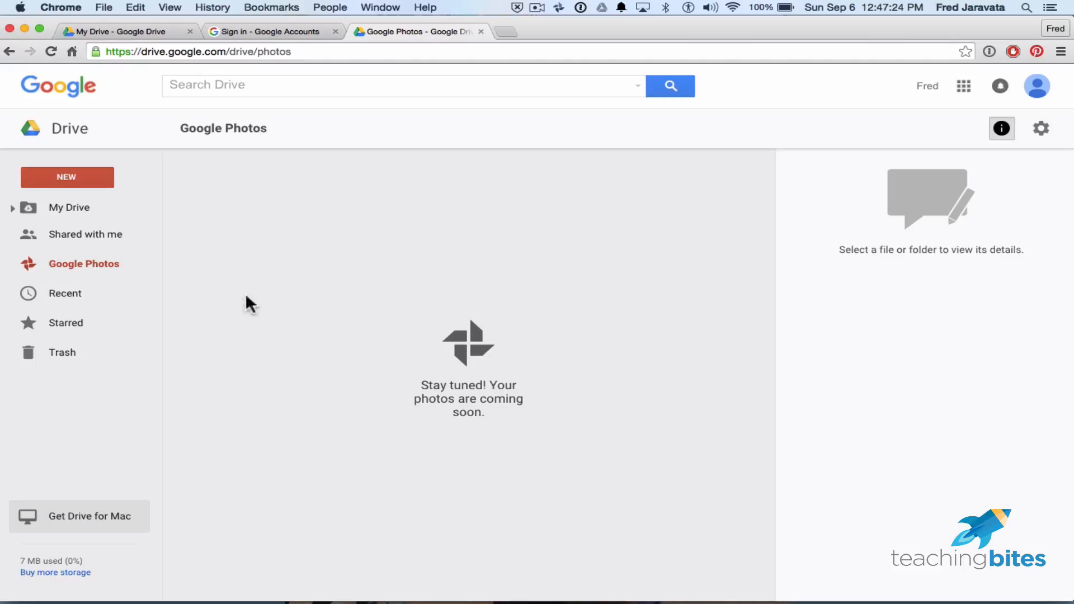
View Recent and Starred, then scroll the Trash's deleted ISTE Standards and '19 Tech Skills' files.
{"action": "left_click", "coordinate": [60, 292]}
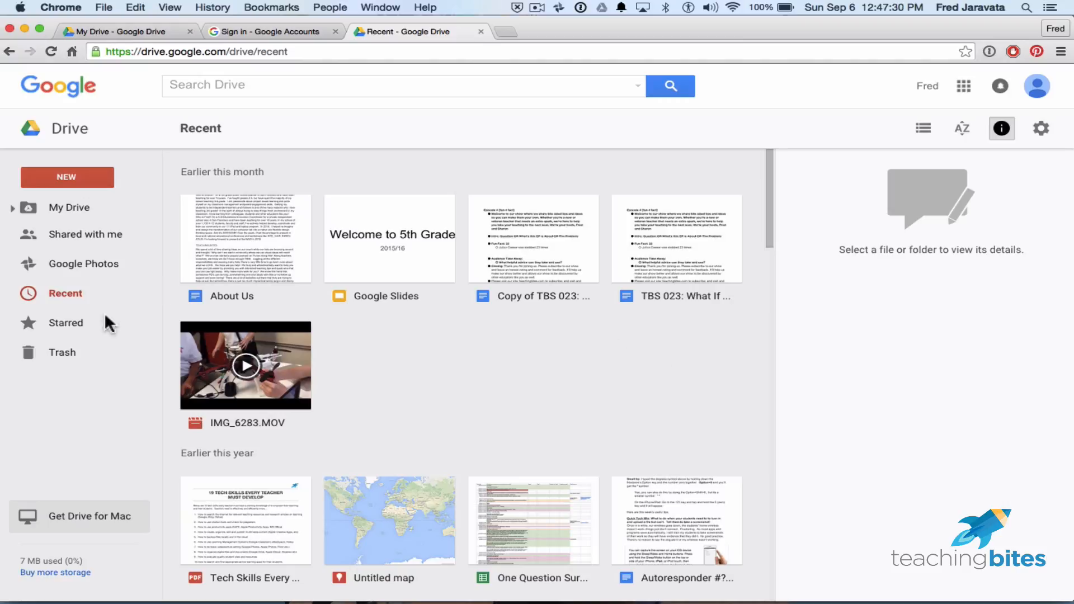
{"action": "left_click", "coordinate": [73, 323]}
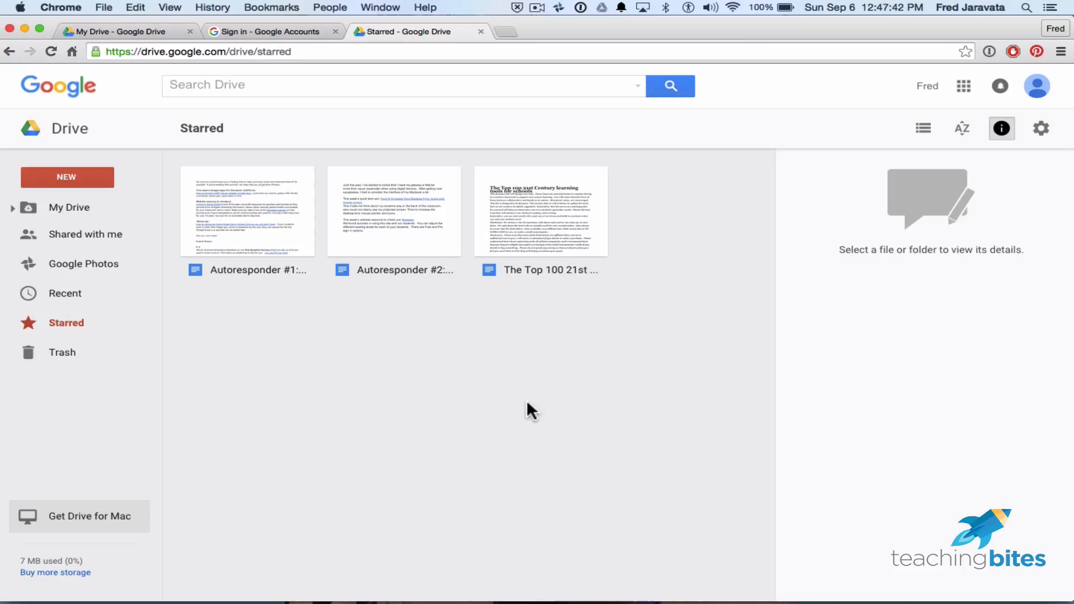
{"action": "left_click", "coordinate": [52, 351]}
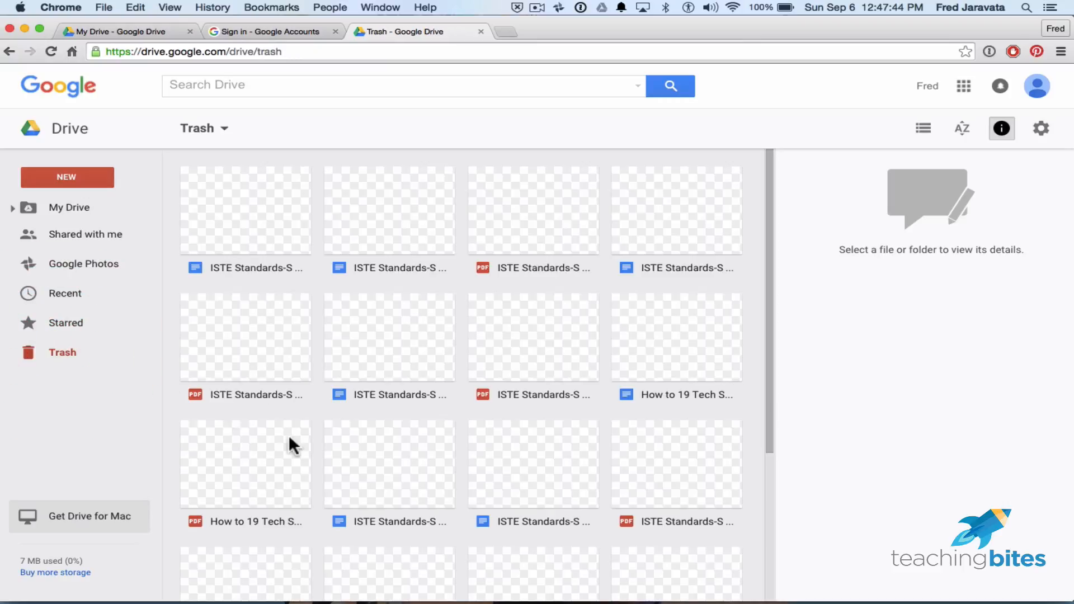
{"action": "scroll", "coordinate": [495, 387], "scroll_direction": "down", "scroll_amount": 5}
{"action": "scroll", "coordinate": [495, 387], "scroll_direction": "up", "scroll_amount": 5}
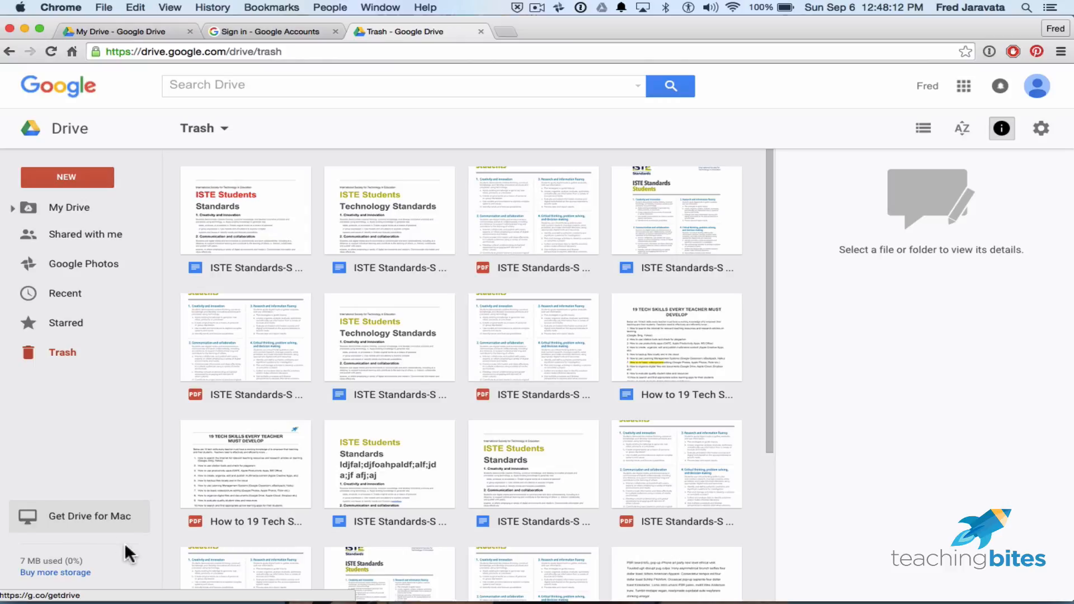
{"action": "mouse_move", "coordinate": [127, 545]}
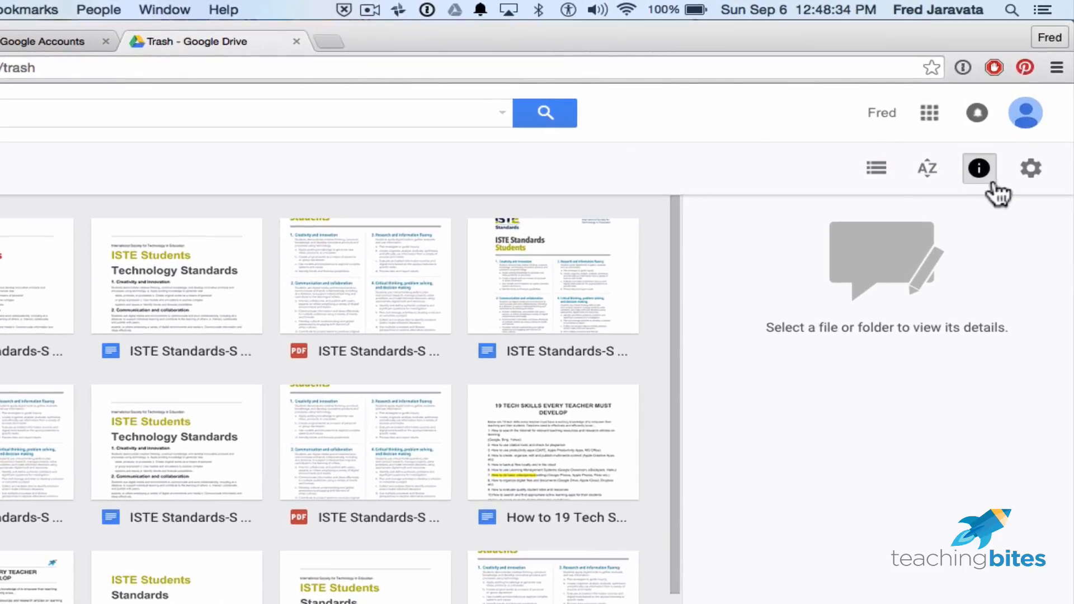
{"action": "left_click", "coordinate": [927, 113]}
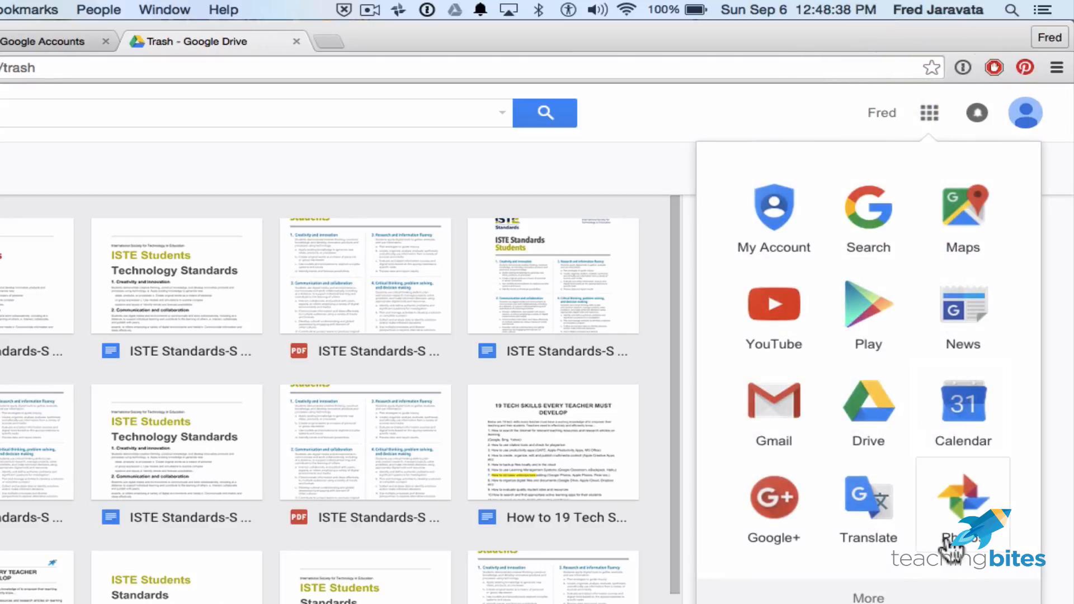
{"action": "left_click", "coordinate": [856, 599]}
{"action": "scroll", "coordinate": [863, 426], "scroll_direction": "up", "scroll_amount": 6}
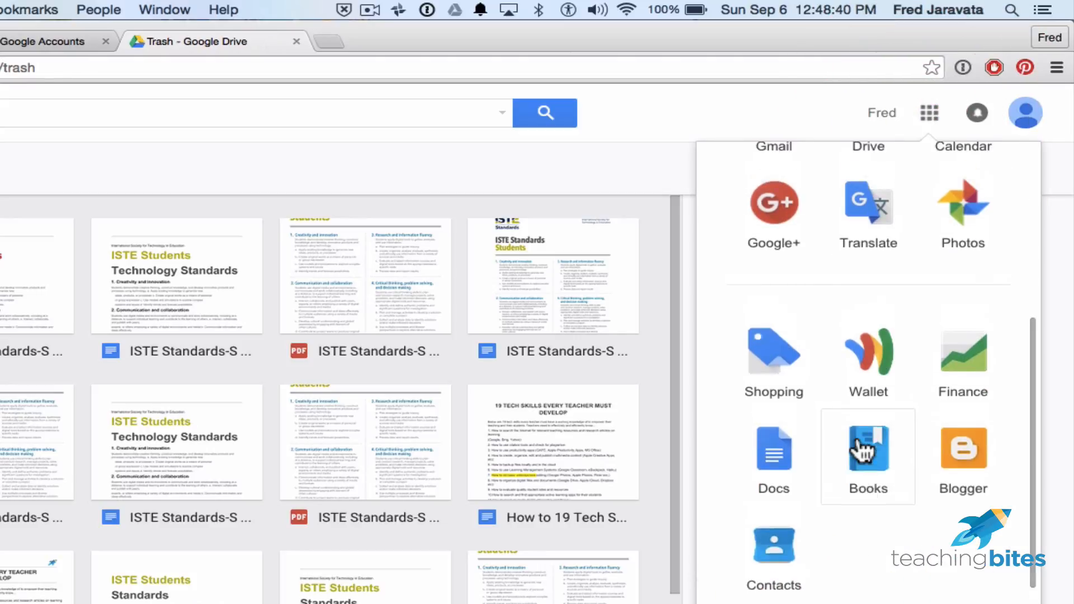
{"action": "left_click", "coordinate": [721, 92]}
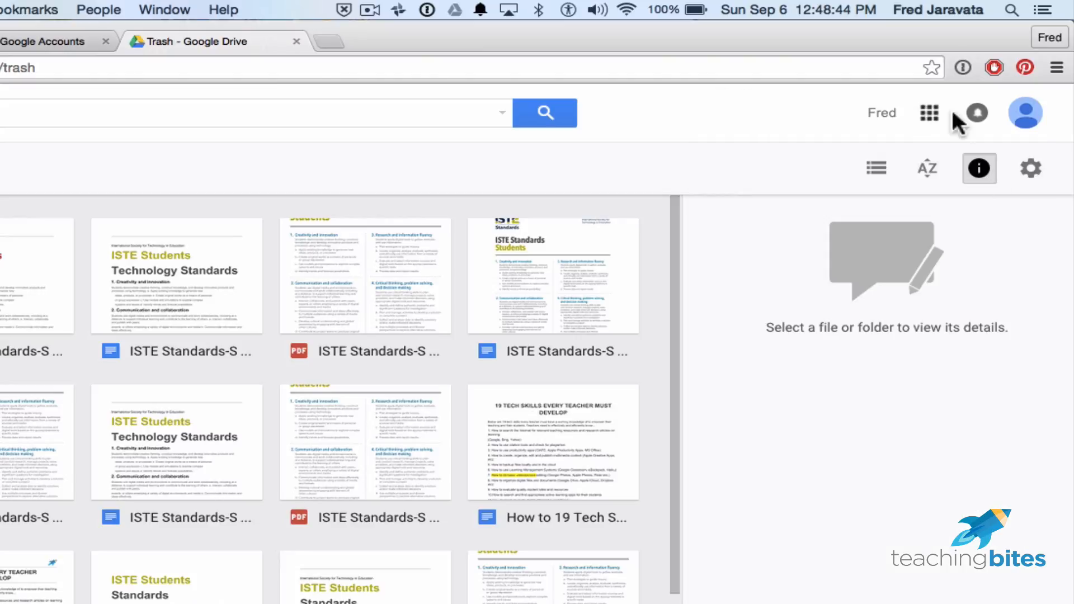
{"action": "left_click", "coordinate": [983, 112]}
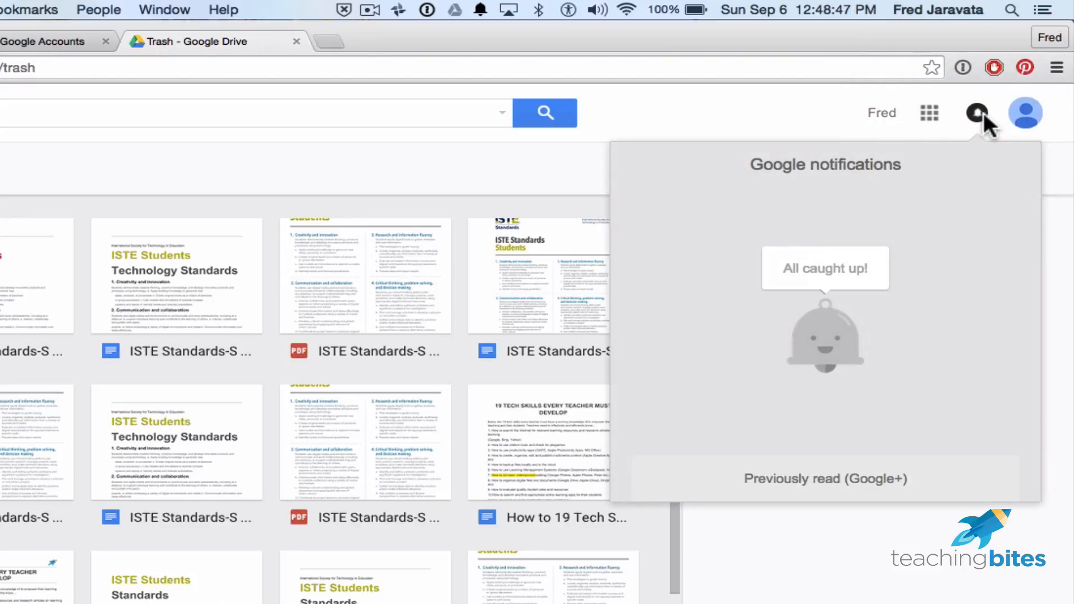
{"action": "left_click", "coordinate": [783, 102]}
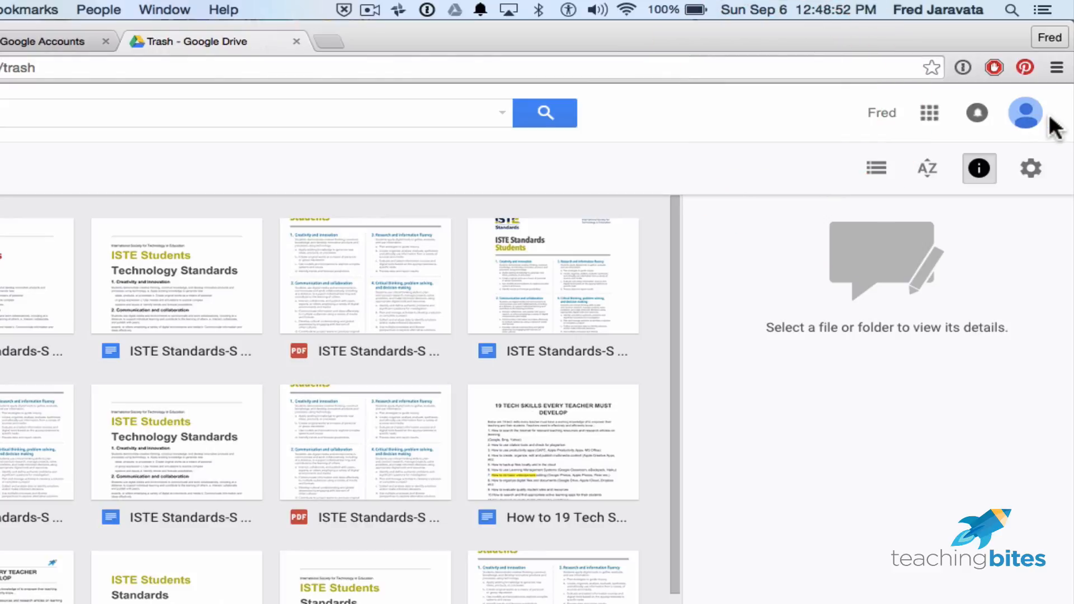
{"action": "left_click", "coordinate": [1025, 112]}
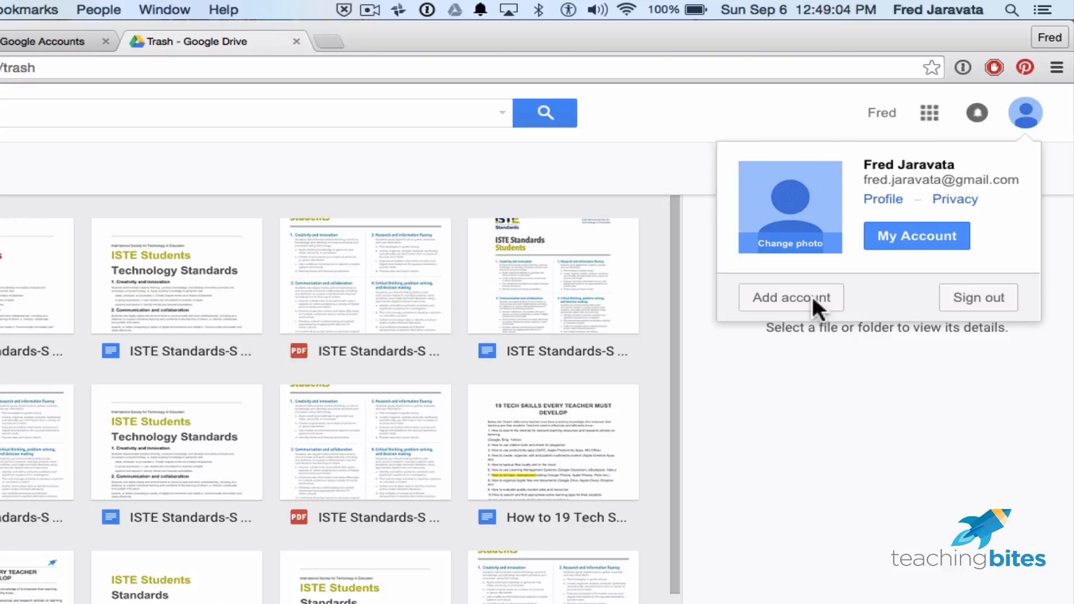
{"action": "left_click", "coordinate": [730, 117]}
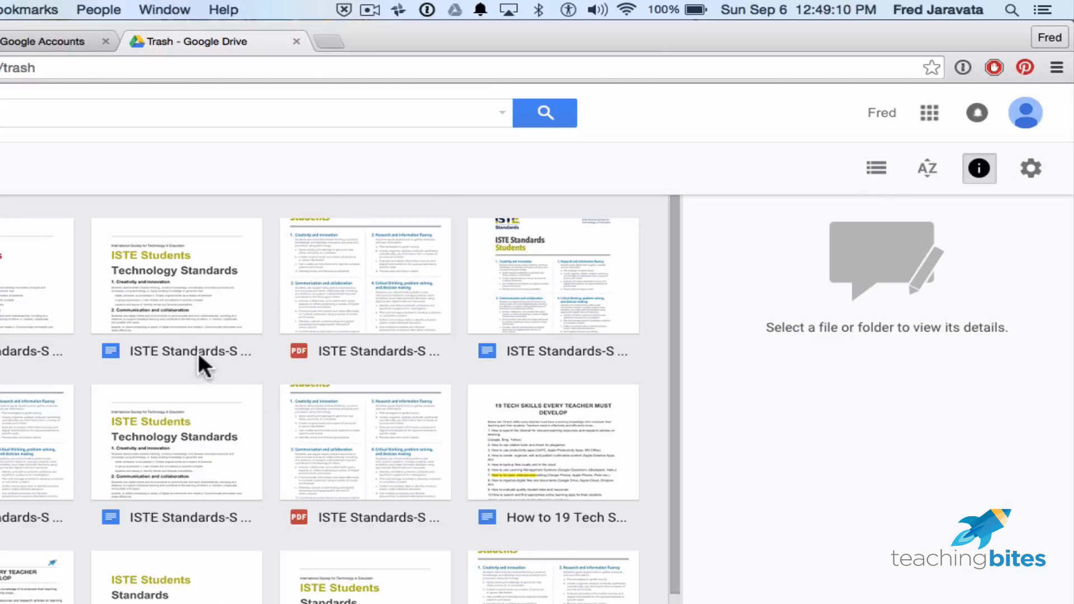
Hide the details pane and display the Trash as a list with owner, modified date and size.
{"action": "left_click", "coordinate": [986, 173]}
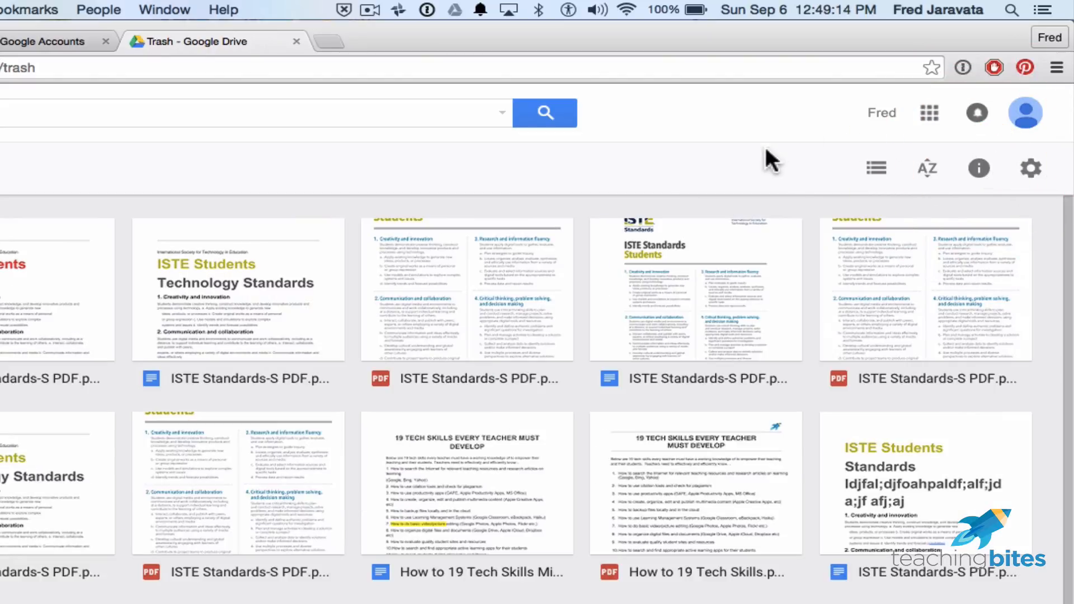
{"action": "left_click", "coordinate": [879, 169]}
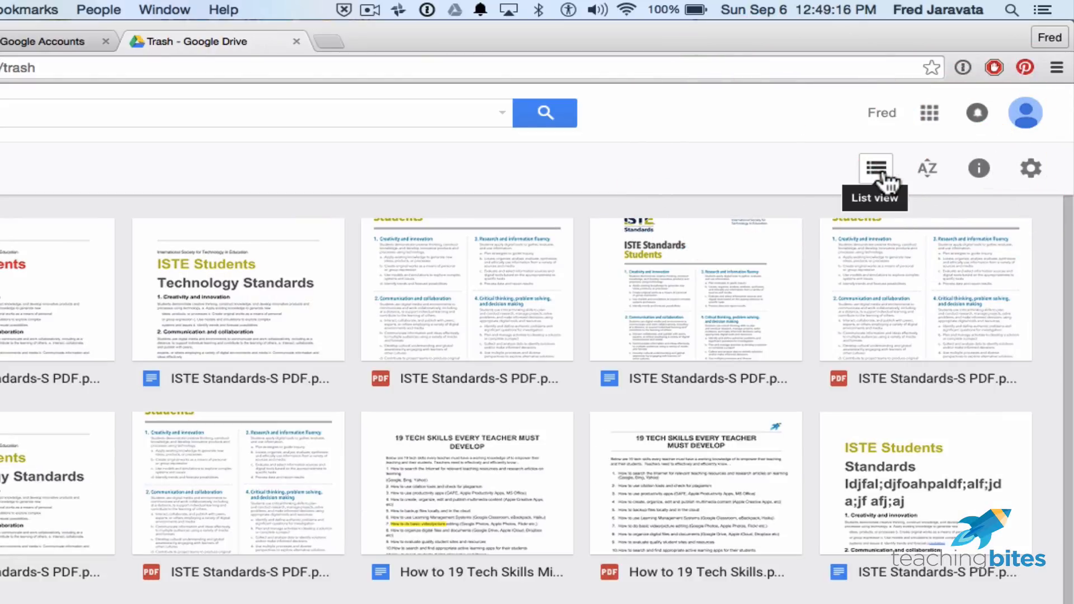
{"action": "left_click", "coordinate": [880, 169]}
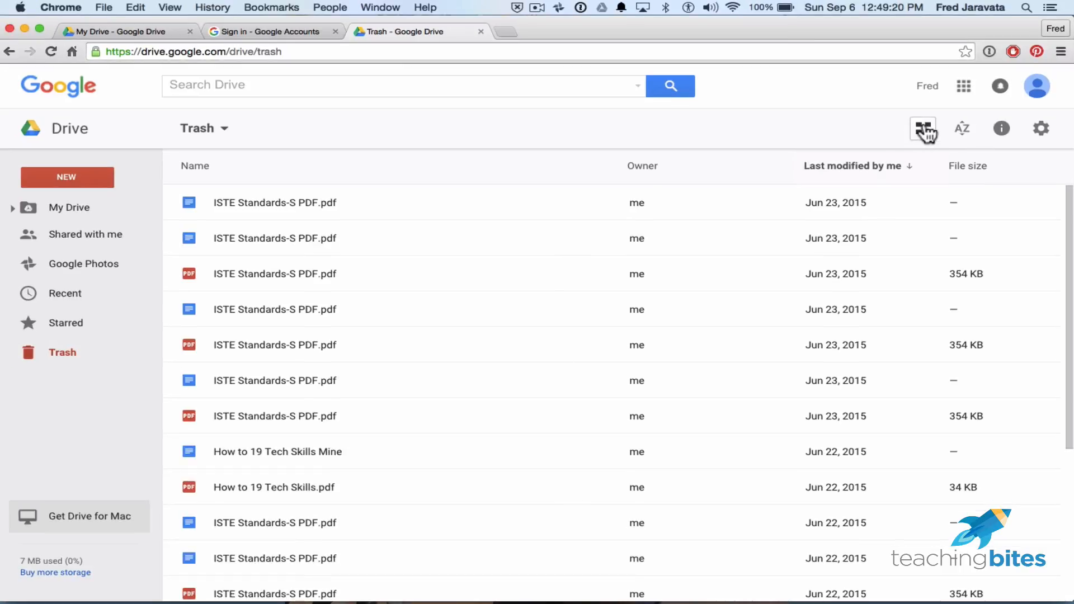
{"action": "left_click", "coordinate": [924, 130]}
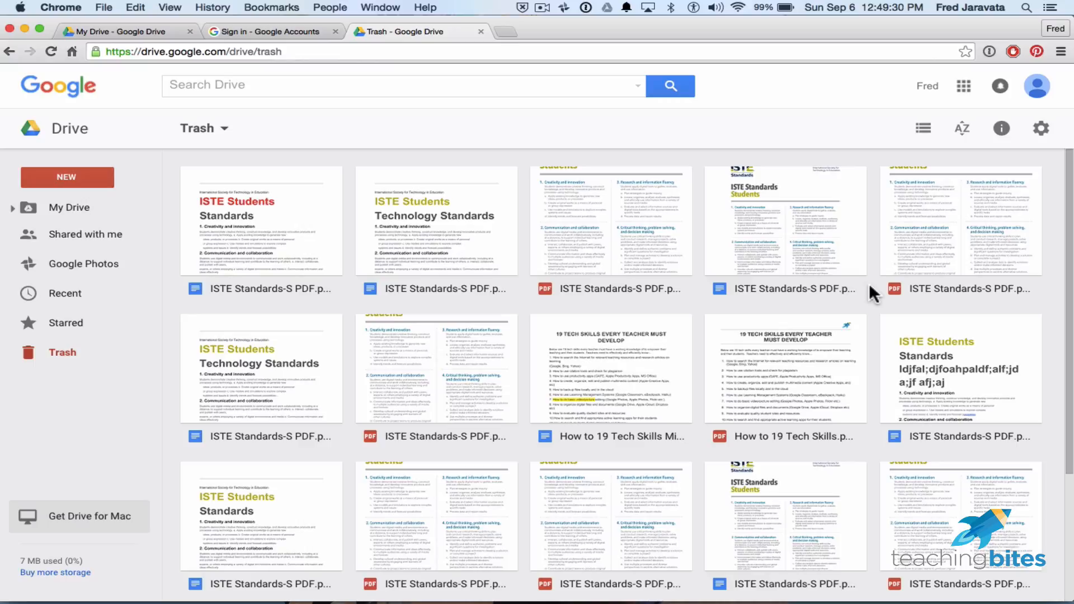
{"action": "left_click", "coordinate": [923, 128]}
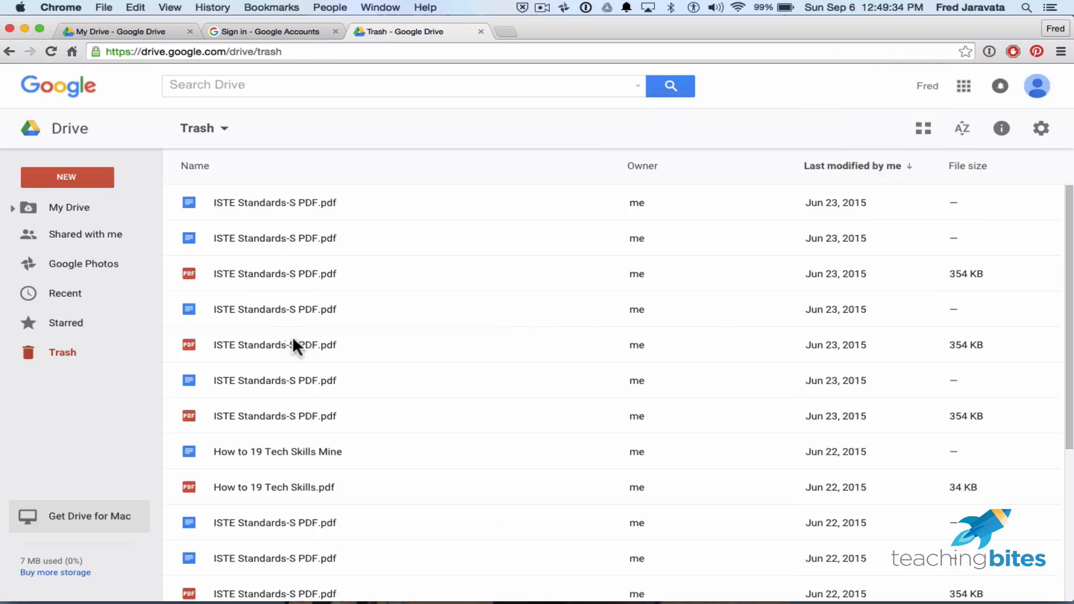
{"action": "scroll", "coordinate": [415, 380], "scroll_direction": "down", "scroll_amount": 4}
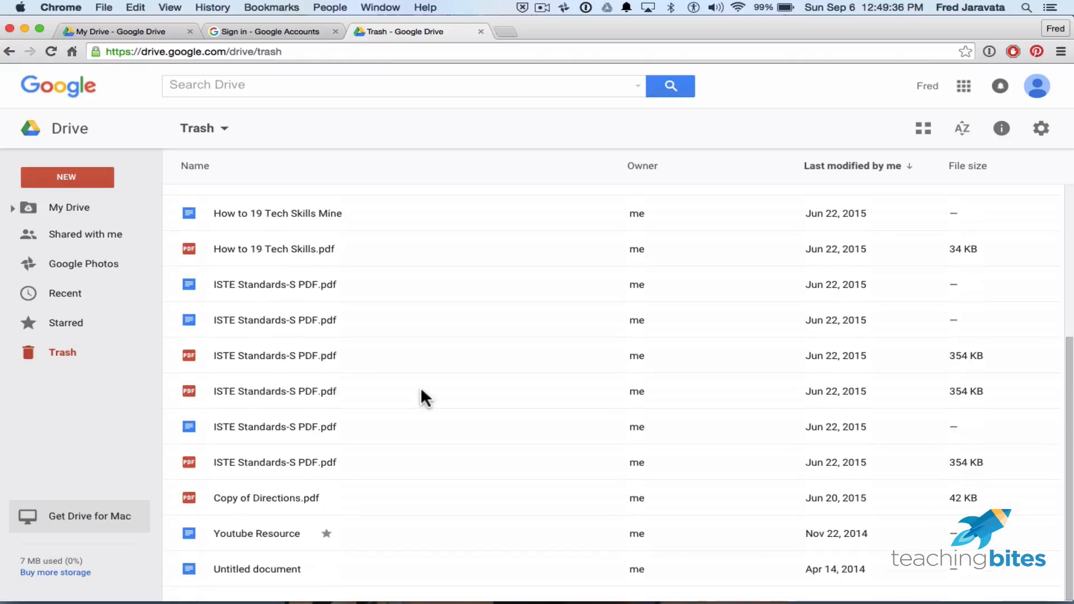
{"action": "scroll", "coordinate": [421, 387], "scroll_direction": "up", "scroll_amount": 4}
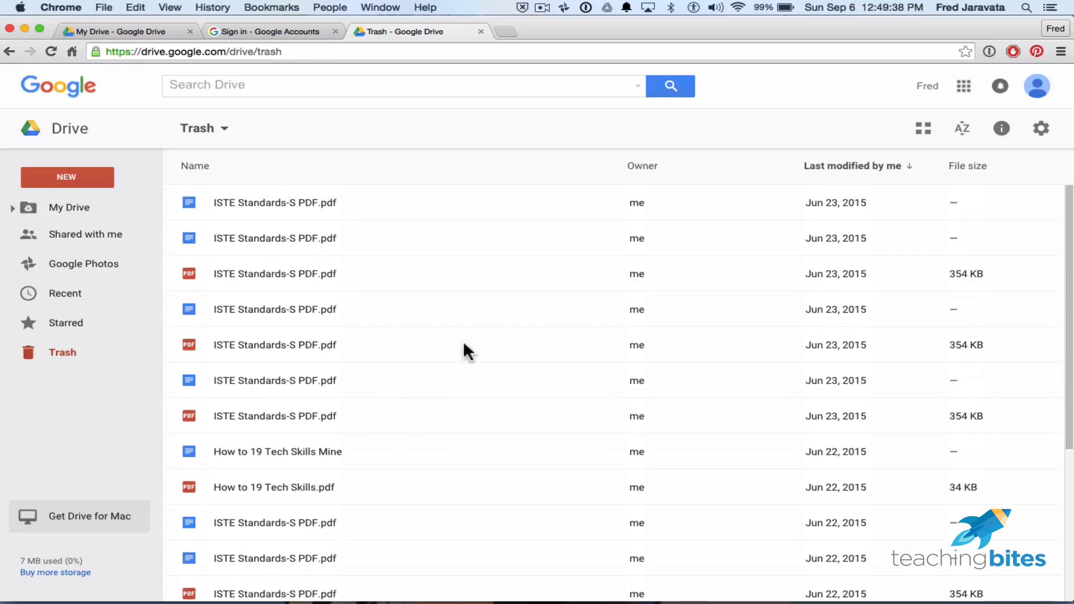
Return to My Drive and sort its list by name A to Z, keeping Name as the sort option.
{"action": "left_click", "coordinate": [72, 209]}
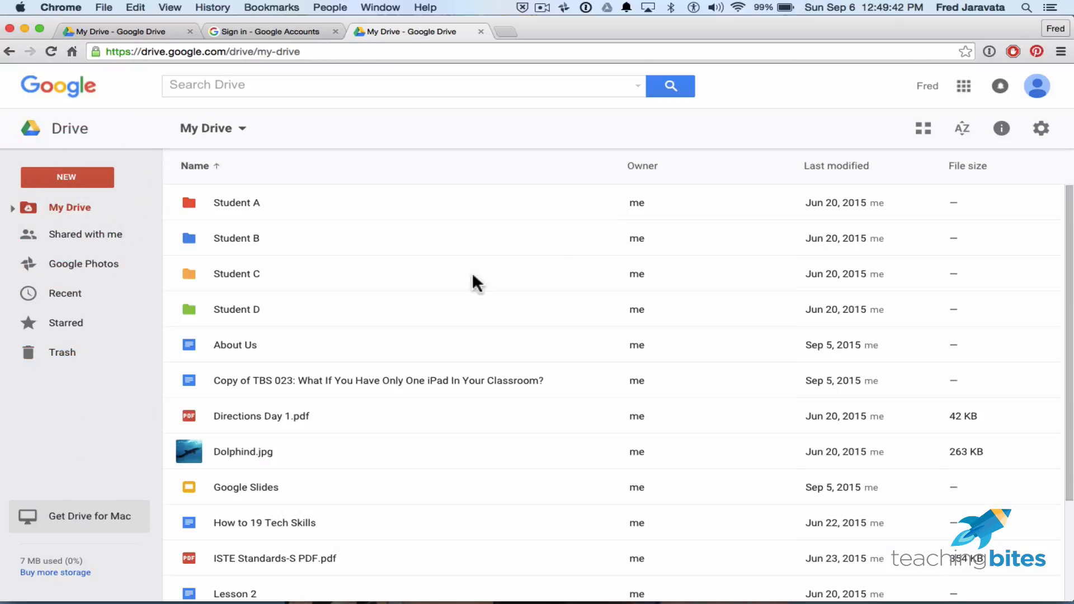
{"action": "scroll", "coordinate": [532, 411], "scroll_direction": "down", "scroll_amount": 3}
{"action": "scroll", "coordinate": [532, 411], "scroll_direction": "up", "scroll_amount": 3}
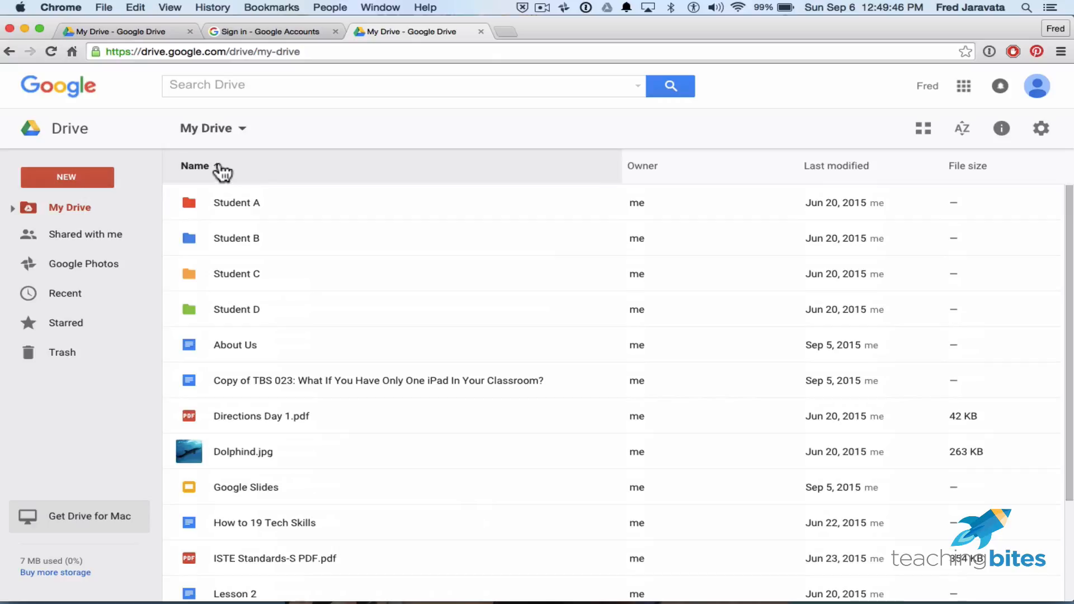
{"action": "left_click", "coordinate": [219, 170]}
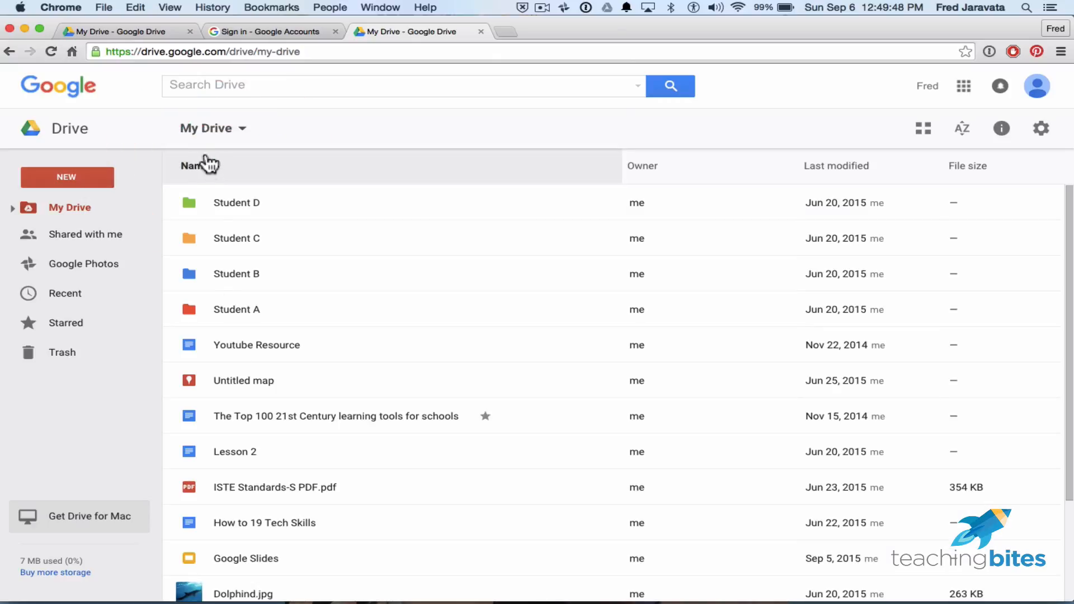
{"action": "left_click", "coordinate": [211, 168]}
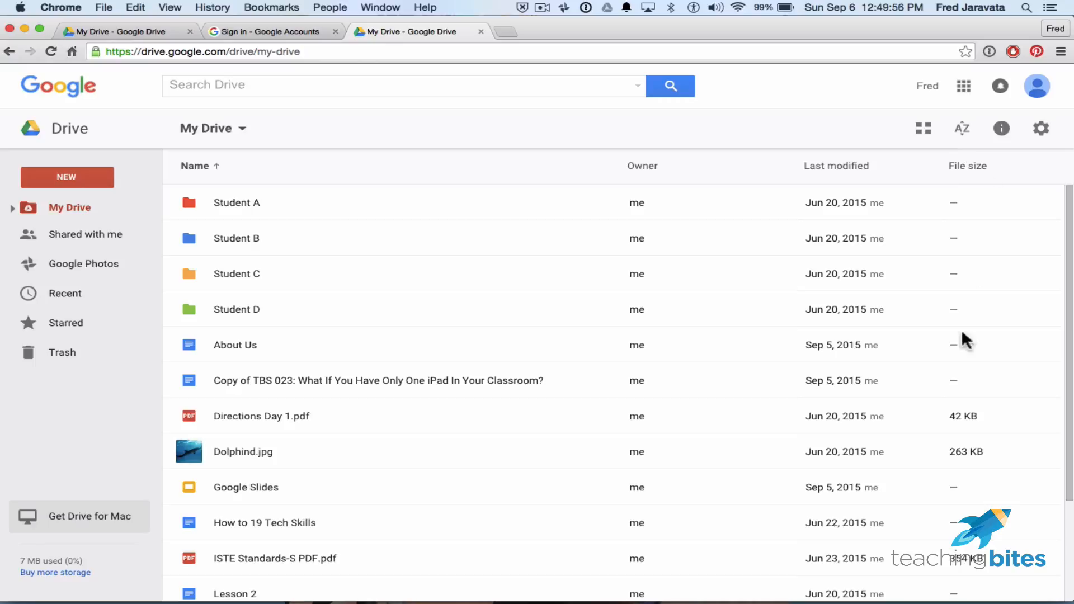
{"action": "scroll", "coordinate": [957, 509], "scroll_direction": "down", "scroll_amount": 4}
{"action": "scroll", "coordinate": [953, 506], "scroll_direction": "up", "scroll_amount": 4}
{"action": "left_click", "coordinate": [972, 137]}
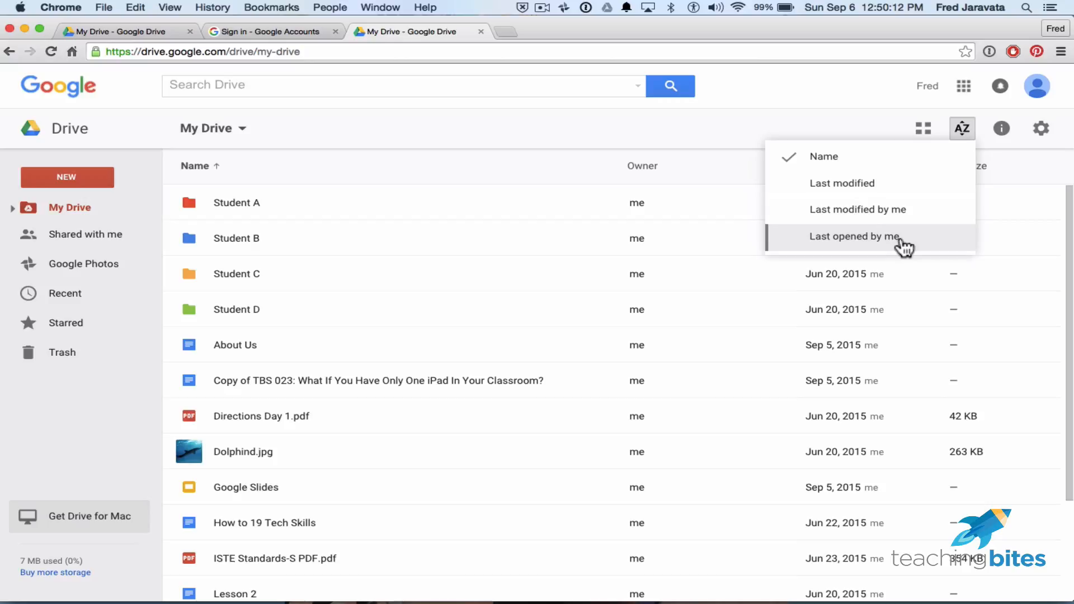
{"action": "left_click", "coordinate": [846, 91]}
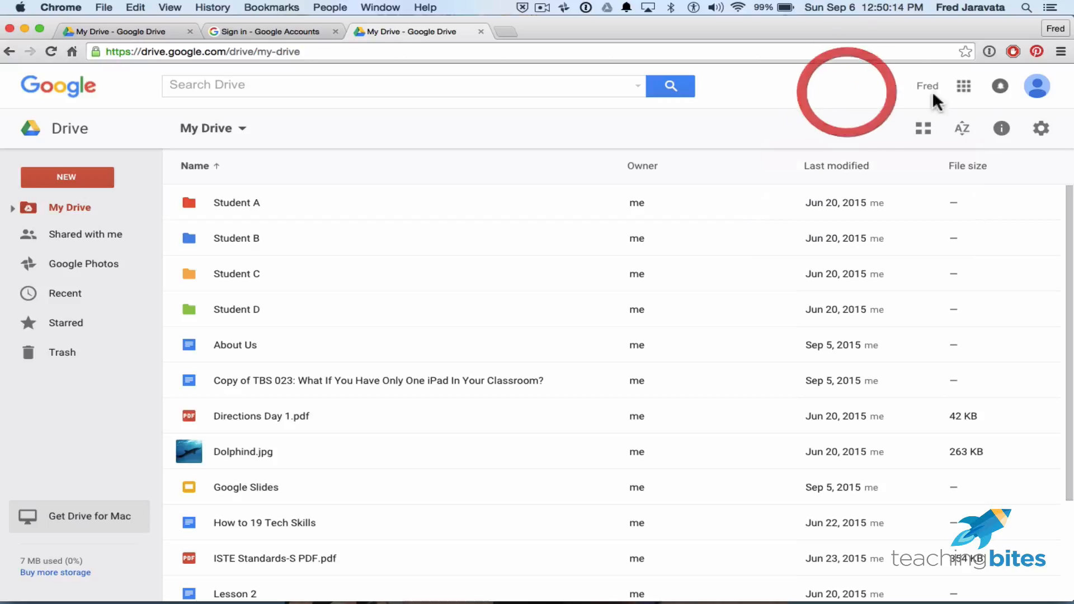
Open the info pane for the Student A folder and scroll through its recent activity.
{"action": "left_click", "coordinate": [1006, 132]}
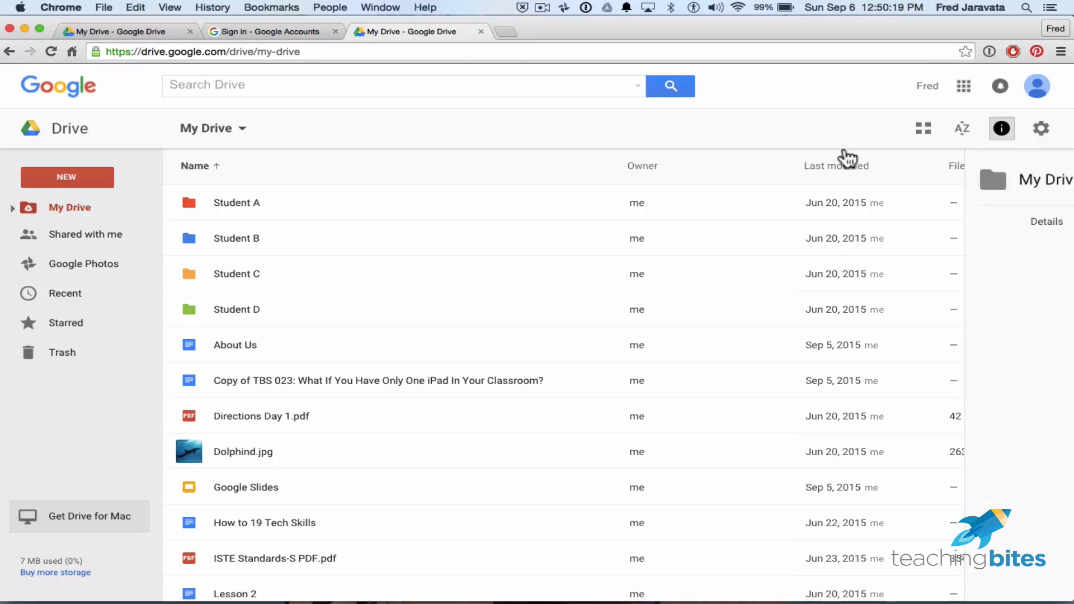
{"action": "left_click", "coordinate": [240, 208]}
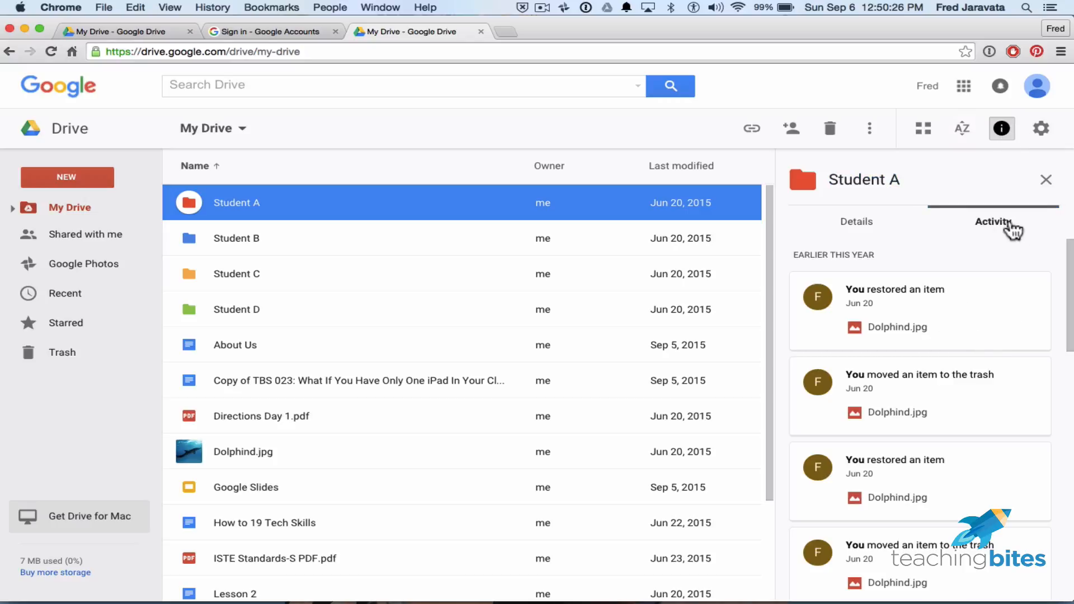
{"action": "scroll", "coordinate": [976, 404], "scroll_direction": "down", "scroll_amount": 5}
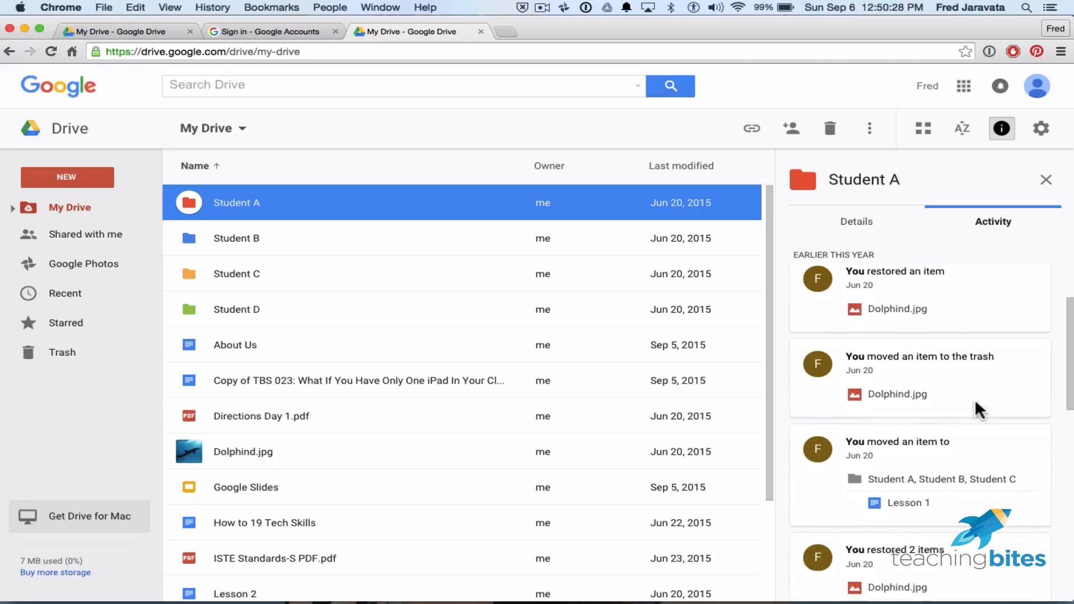
{"action": "scroll", "coordinate": [976, 404], "scroll_direction": "down", "scroll_amount": 10}
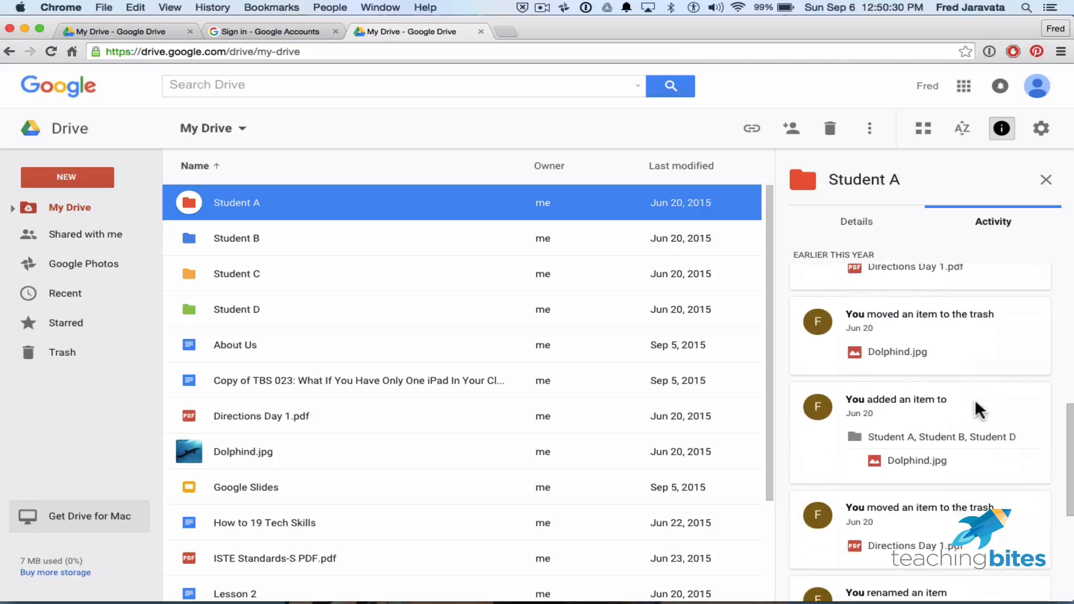
{"action": "scroll", "coordinate": [974, 398], "scroll_direction": "up", "scroll_amount": 8}
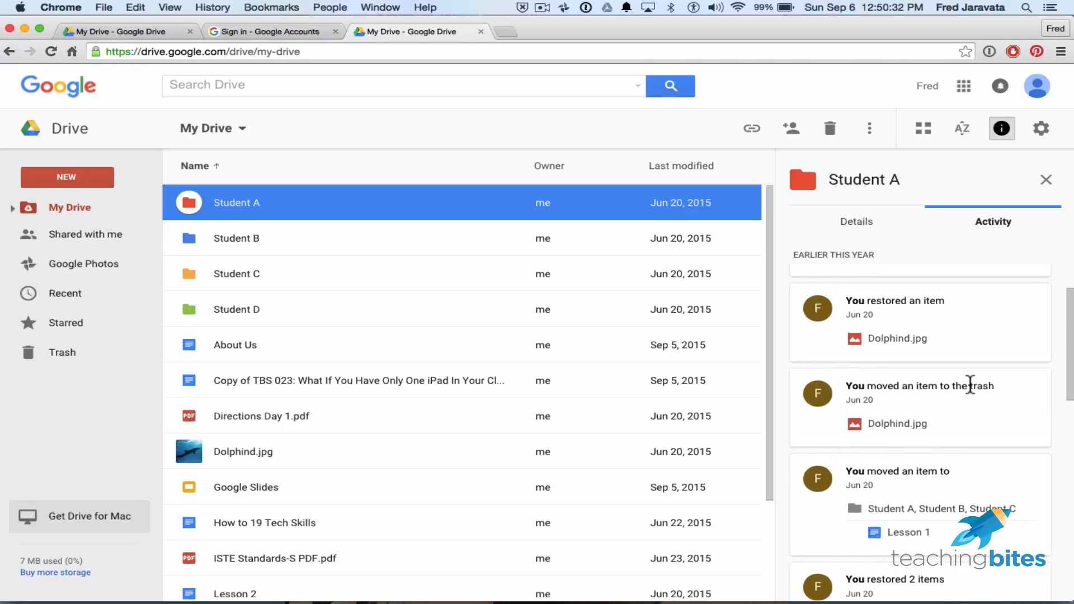
{"action": "left_click", "coordinate": [968, 386]}
{"action": "mouse_move", "coordinate": [859, 317]}
{"action": "scroll", "coordinate": [907, 362], "scroll_direction": "down", "scroll_amount": 6}
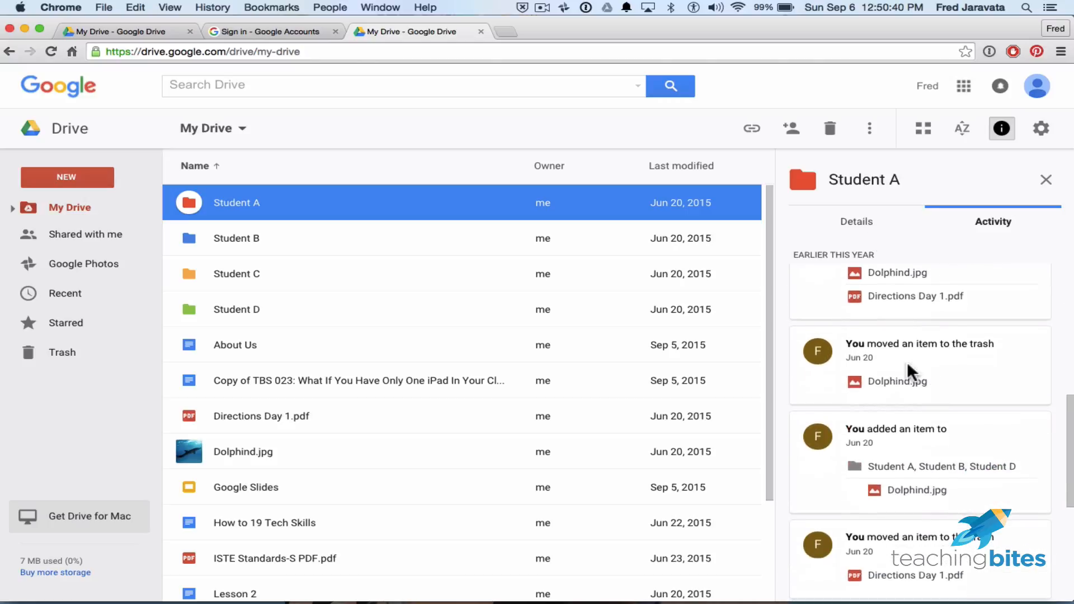
Show Student A's details, opening the description box and dismissing it left empty.
{"action": "left_click", "coordinate": [871, 225]}
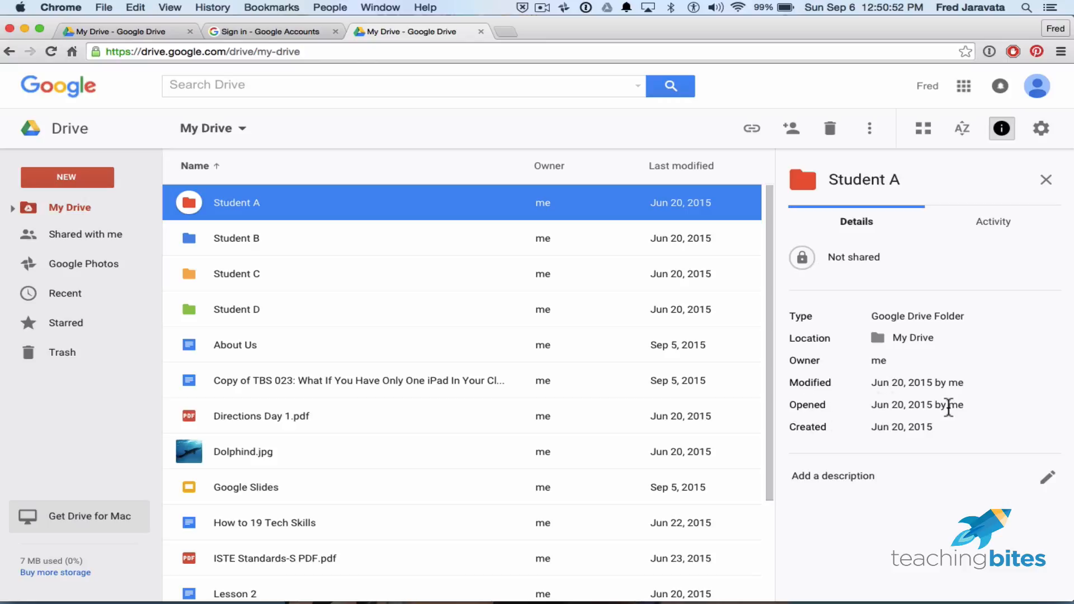
{"action": "left_click", "coordinate": [1052, 485]}
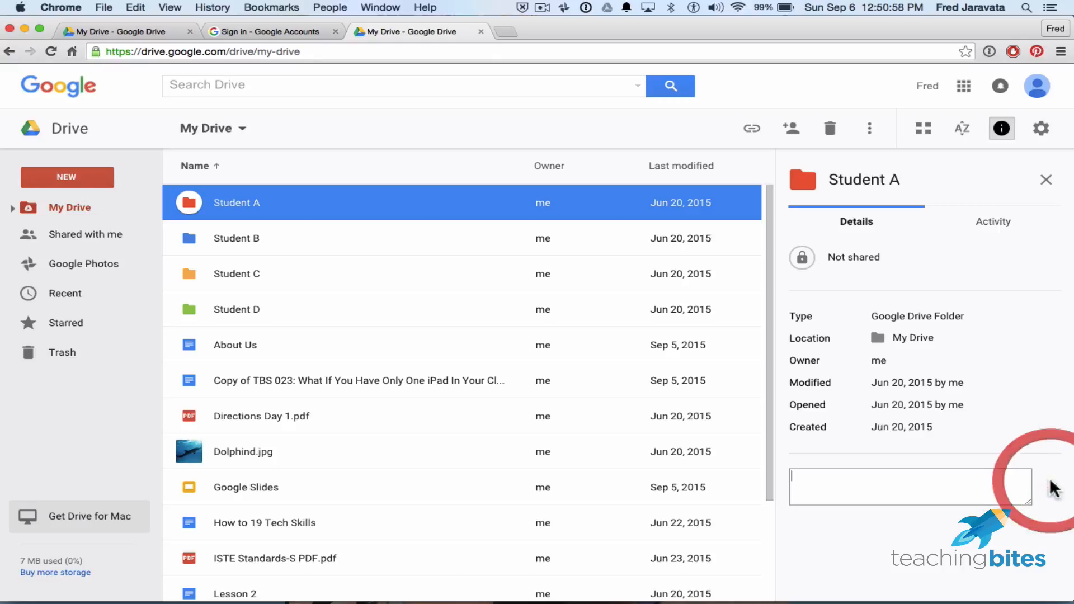
{"action": "left_click", "coordinate": [919, 487]}
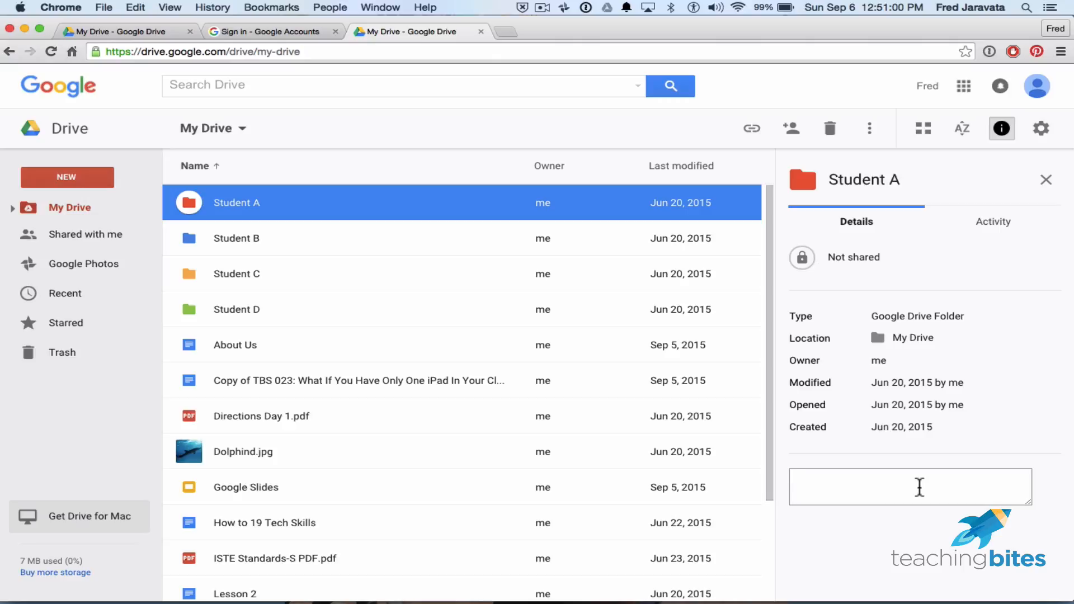
{"action": "left_click", "coordinate": [893, 560]}
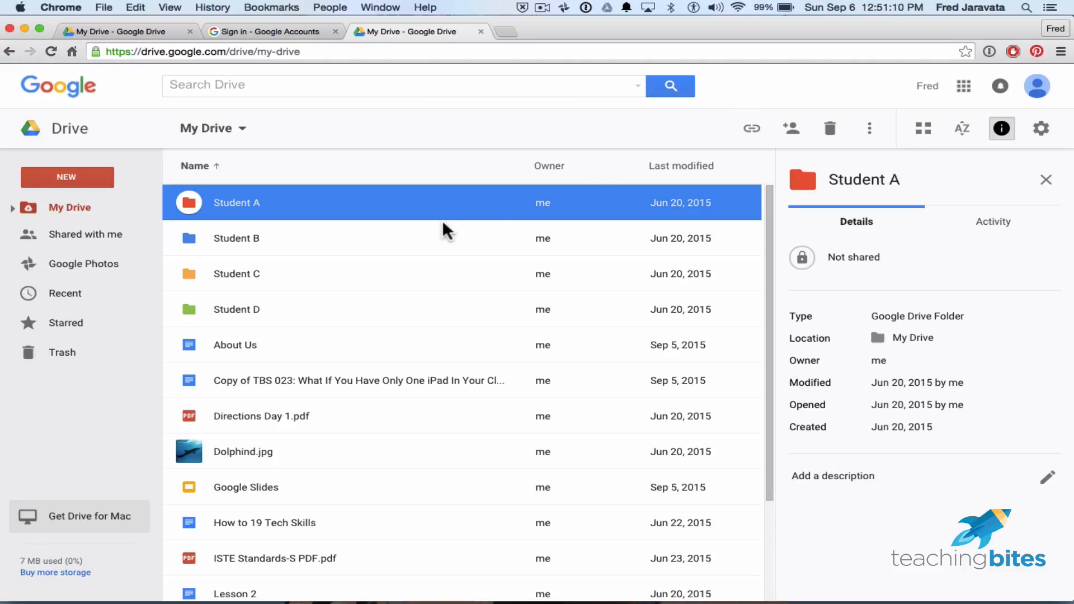
Close the details pane and open Student A's sharing settings via Get link.
{"action": "left_click", "coordinate": [1000, 138]}
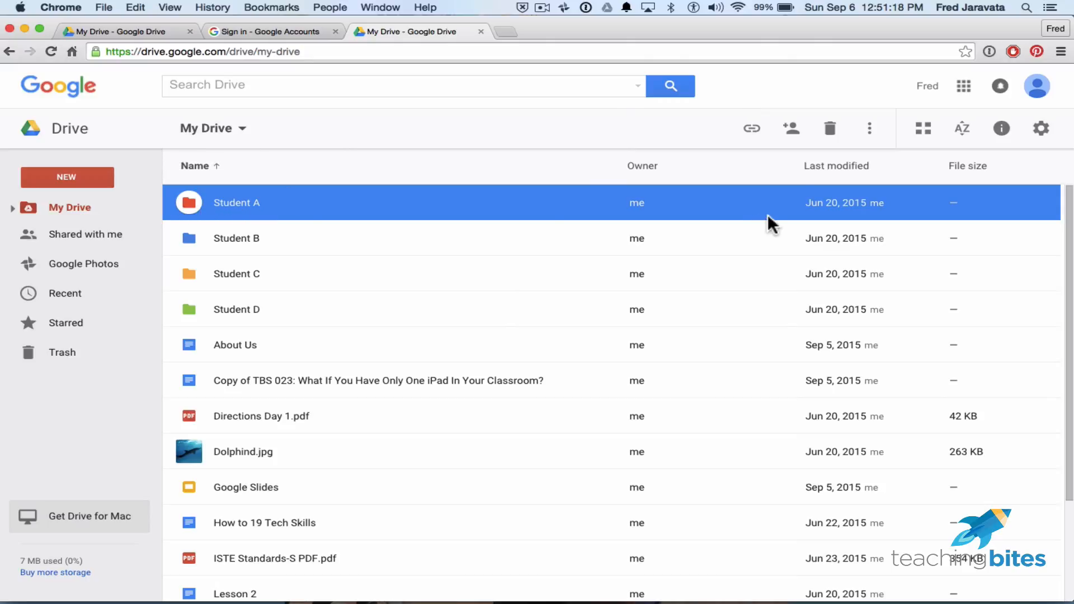
{"action": "left_click", "coordinate": [759, 135]}
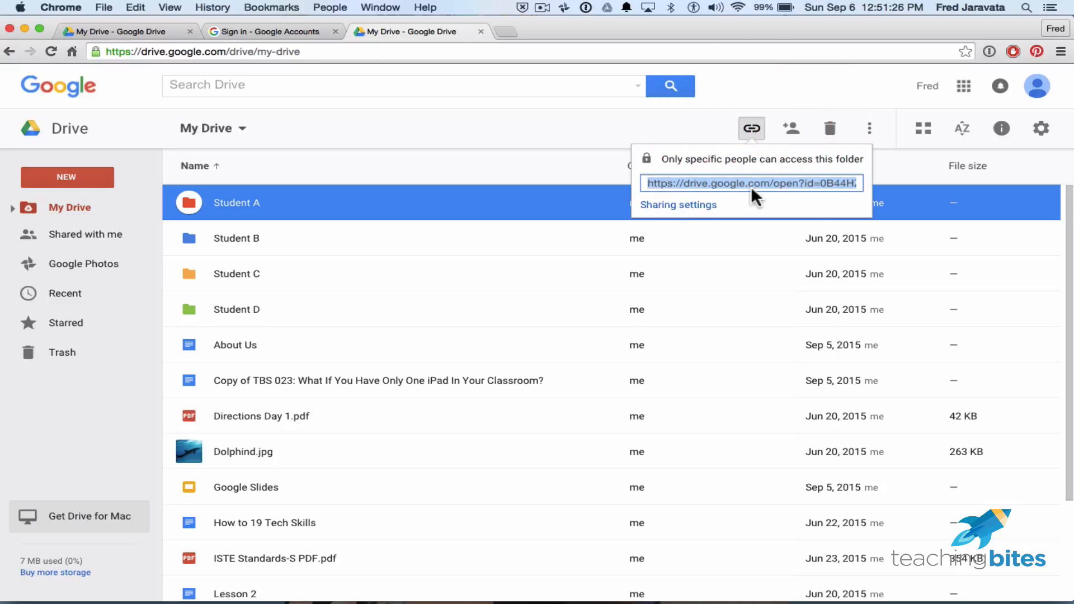
{"action": "left_click", "coordinate": [710, 205]}
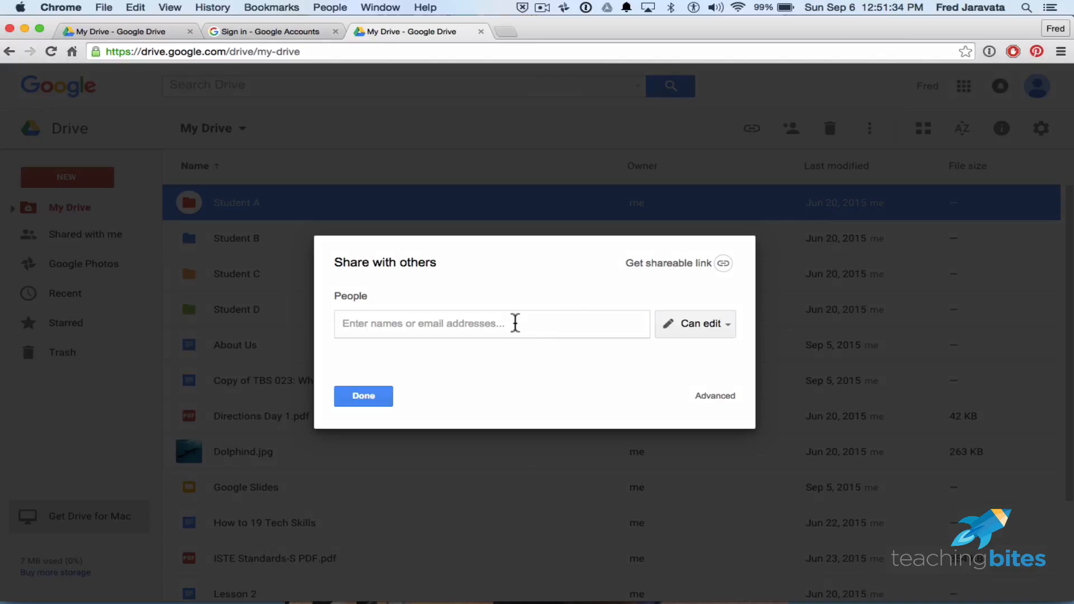
Set invitee permission to Can view and add a person by name as a recipient.
{"action": "left_click", "coordinate": [730, 326]}
{"action": "left_click", "coordinate": [721, 372]}
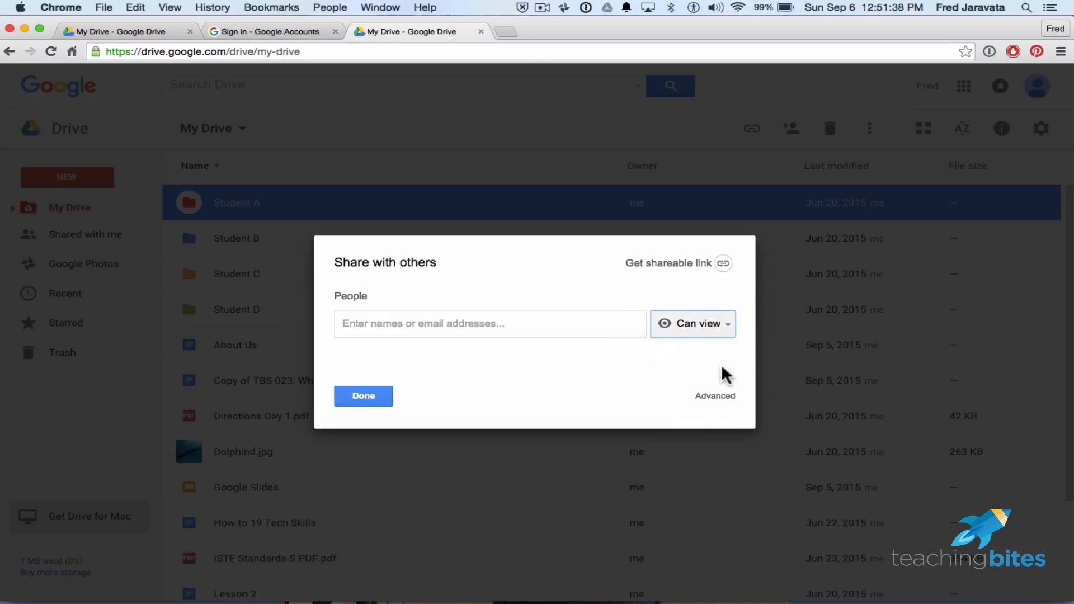
{"action": "left_click", "coordinate": [440, 320]}
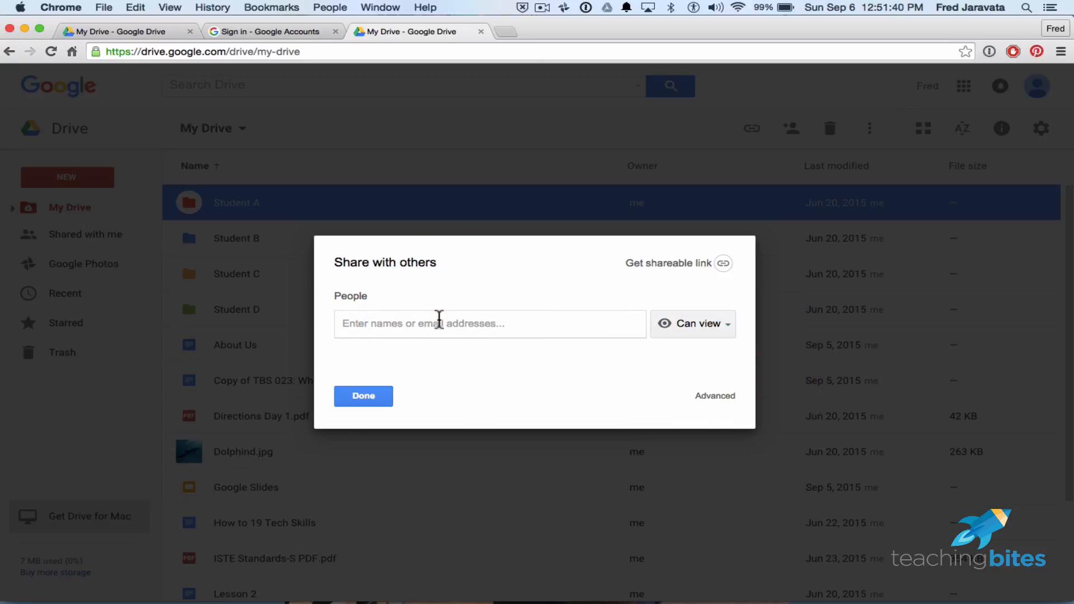
{"action": "type", "text": "st"}
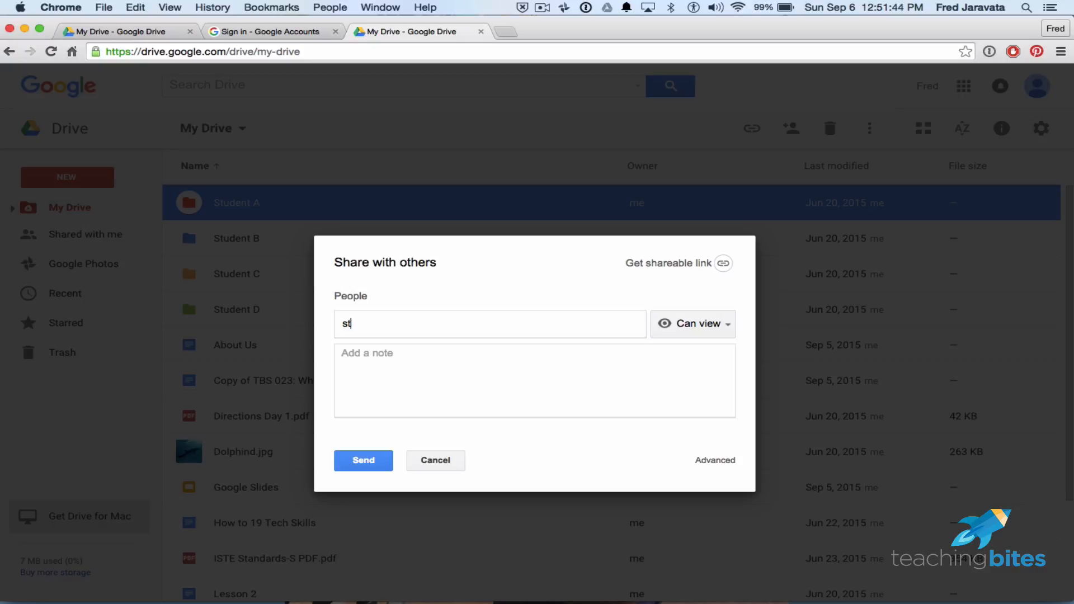
{"action": "key", "text": "BackSpace"}
{"action": "key", "text": "BackSpace"}
{"action": "type", "text": "fj"}
{"action": "key", "text": "BackSpace"}
{"action": "key", "text": "BackSpace"}
{"action": "type", "text": "stjaravaa"}
{"action": "key", "text": "BackSpace"}
{"action": "key", "text": "BackSpace"}
{"action": "key", "text": "BackSpace"}
{"action": "key", "text": "BackSpace"}
{"action": "key", "text": "BackSpace"}
{"action": "key", "text": "BackSpace"}
{"action": "key", "text": "BackSpace"}
{"action": "key", "text": "BackSpace"}
{"action": "type", "text": "ert"}
{"action": "key", "text": "BackSpace"}
{"action": "key", "text": "BackSpace"}
{"action": "key", "text": "BackSpace"}
{"action": "type", "text": "haron"}
{"action": "left_click", "coordinate": [716, 333]}
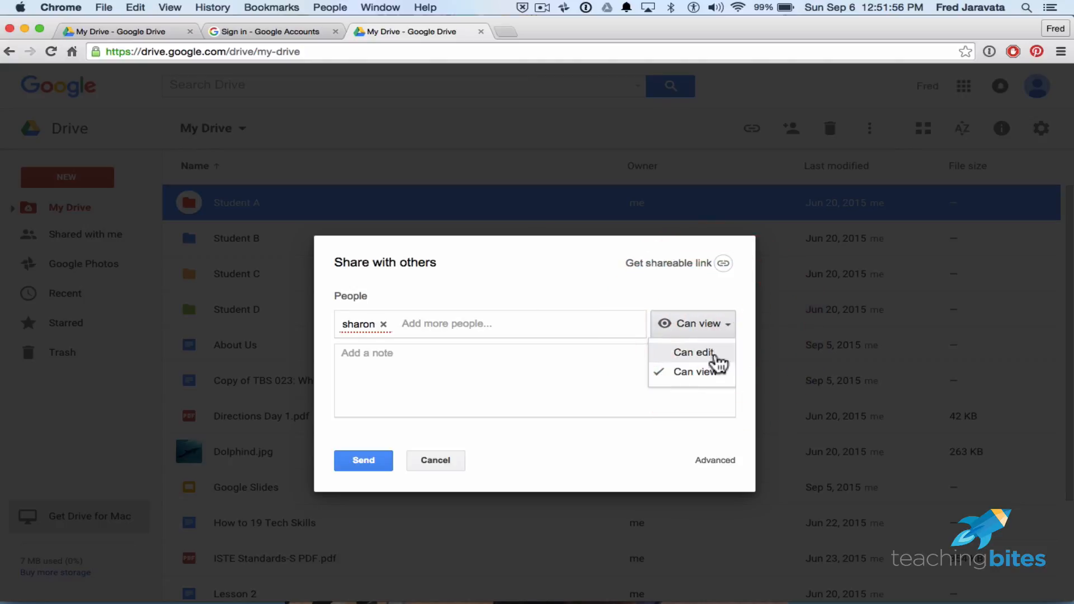
Switch the invitee to Can edit and back to Can view, then focus the note field.
{"action": "left_click", "coordinate": [714, 354]}
{"action": "left_click", "coordinate": [726, 333]}
{"action": "left_click", "coordinate": [715, 371]}
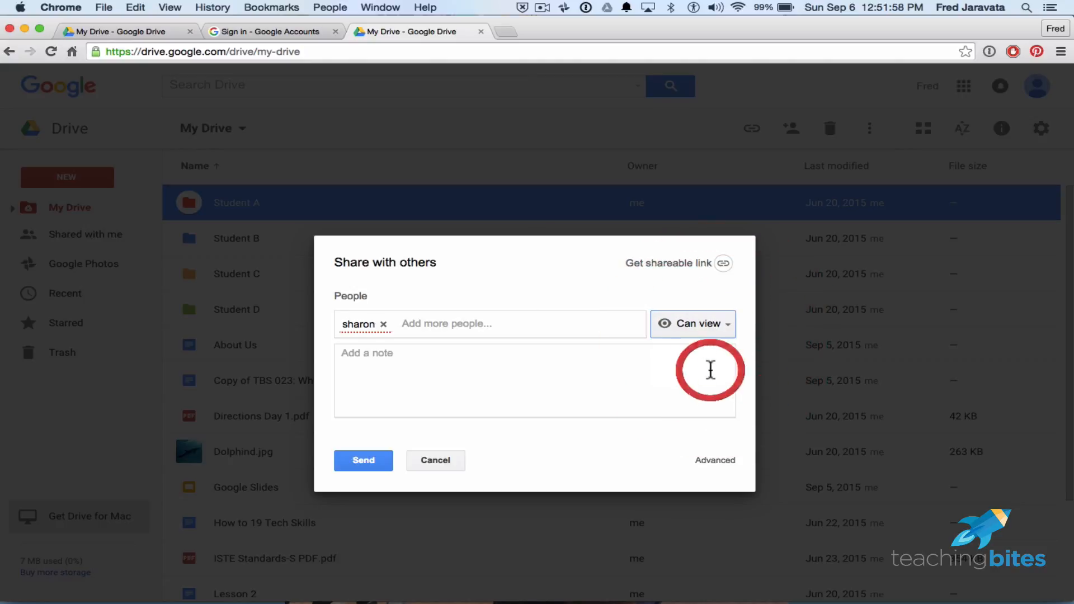
{"action": "left_click", "coordinate": [503, 355]}
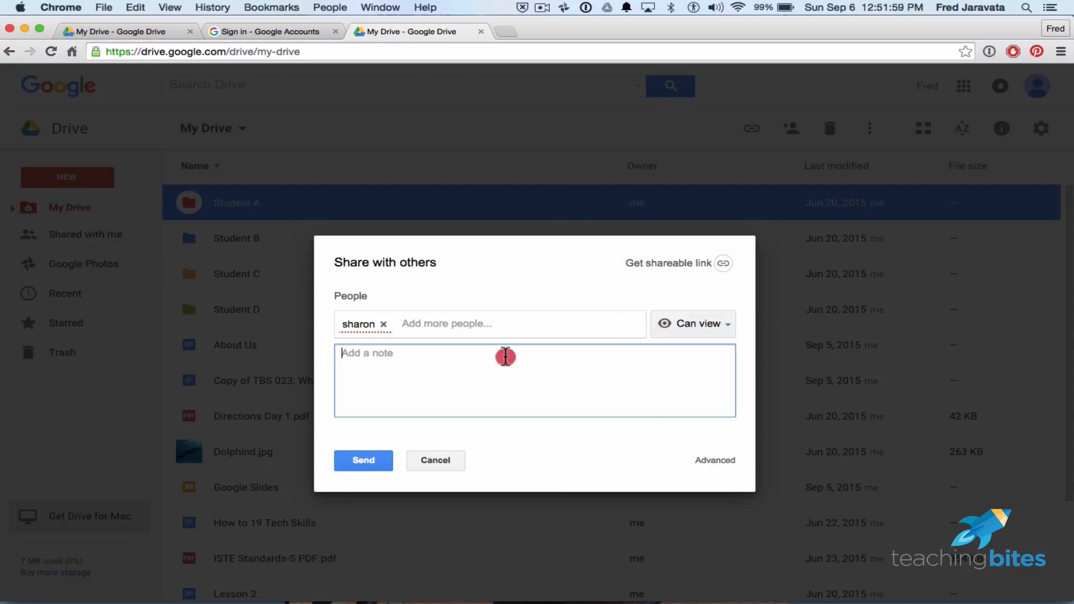
Open Advanced sharing, check the Can view dropdown unchanged, and open Change... for Private link access.
{"action": "left_click", "coordinate": [732, 462]}
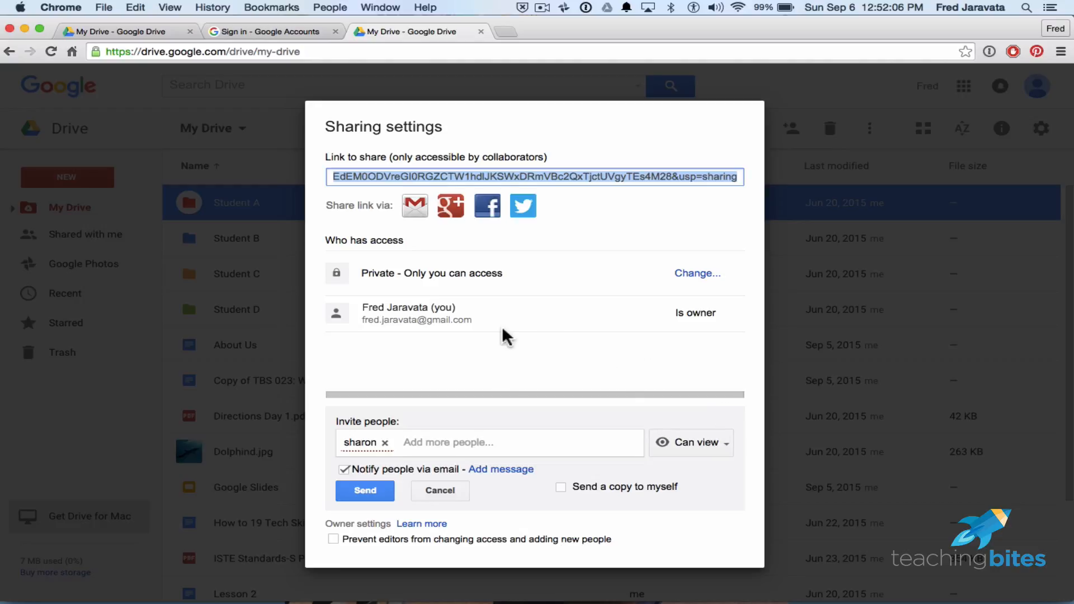
{"action": "left_click", "coordinate": [722, 443]}
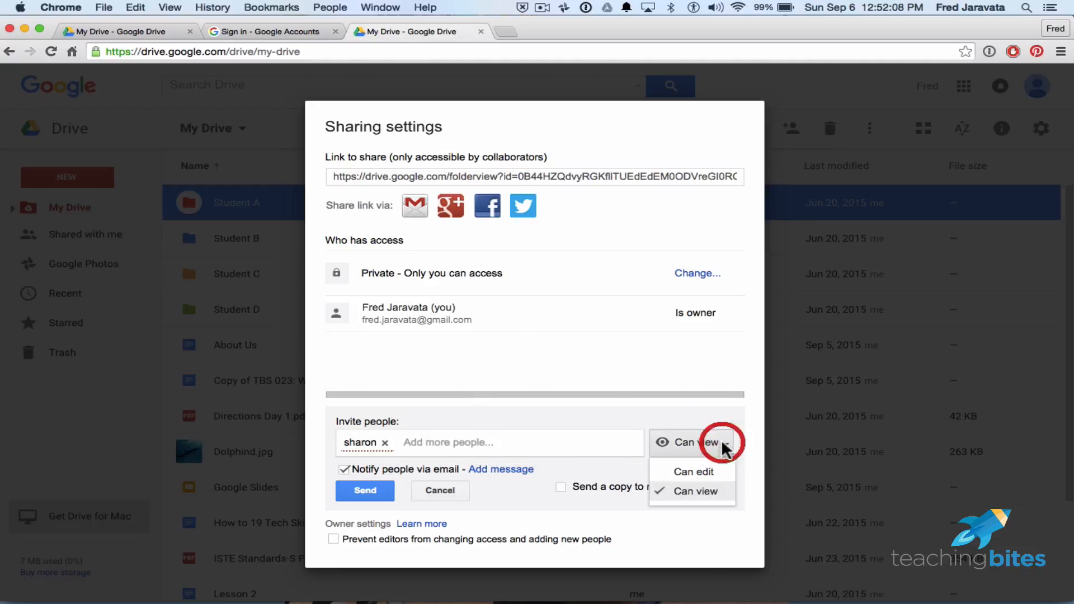
{"action": "left_click", "coordinate": [672, 373]}
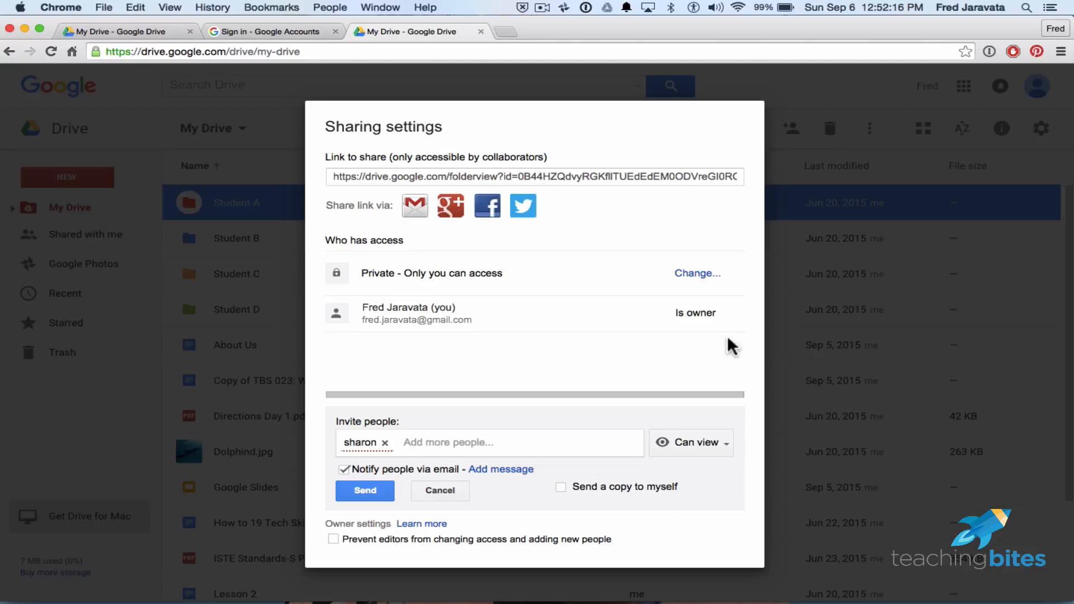
{"action": "left_click", "coordinate": [693, 274]}
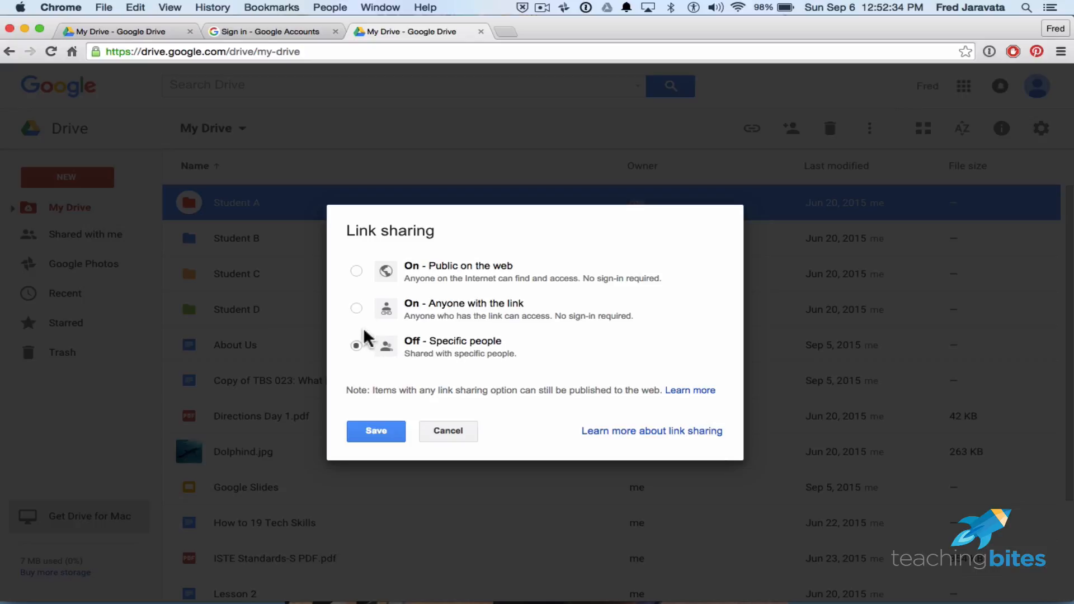
{"action": "left_click", "coordinate": [352, 309]}
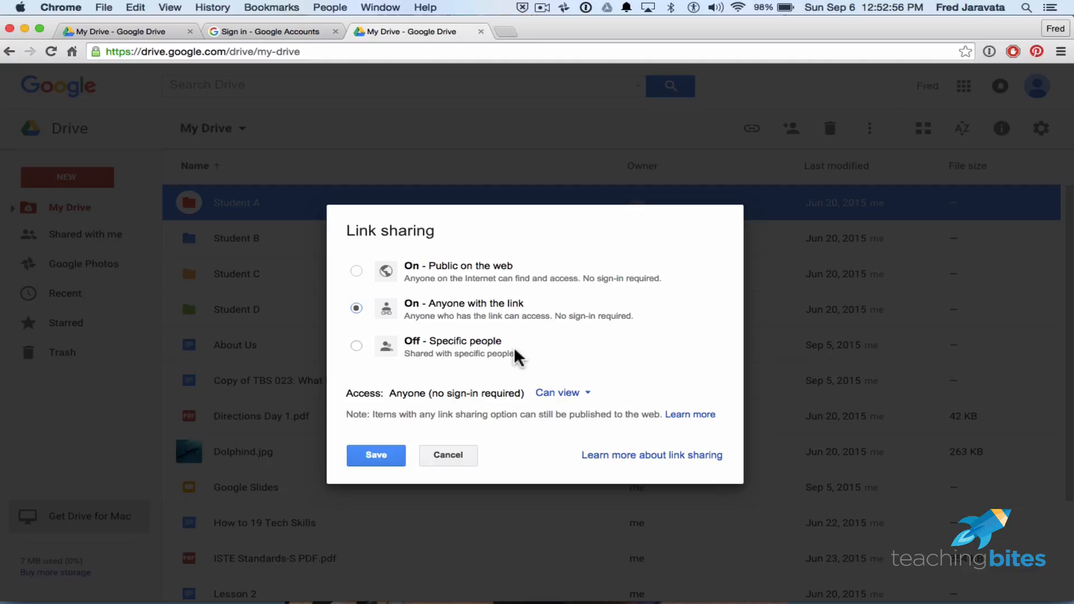
{"action": "left_click", "coordinate": [356, 270]}
{"action": "left_click", "coordinate": [624, 297]}
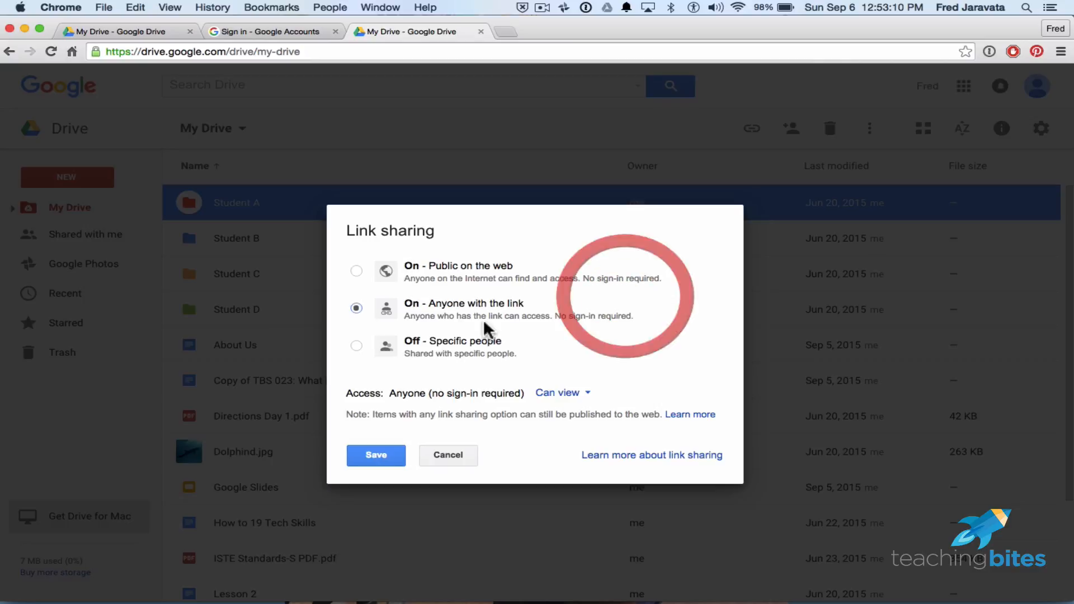
{"action": "left_click", "coordinate": [355, 346]}
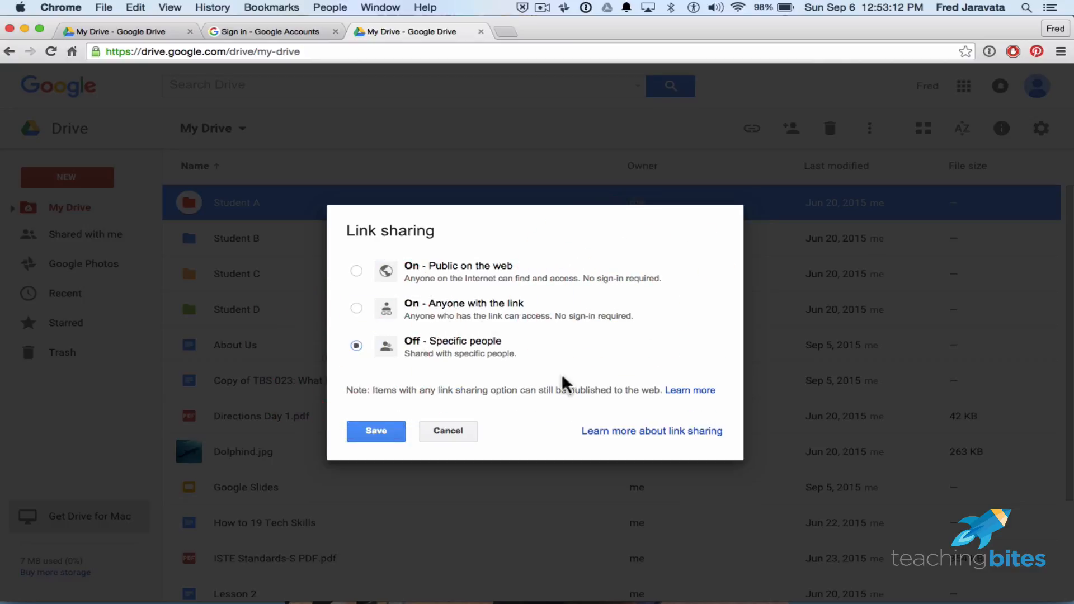
Save link sharing, invite the collaborator by e-mail address, and show their Can view access choices.
{"action": "left_click", "coordinate": [384, 436]}
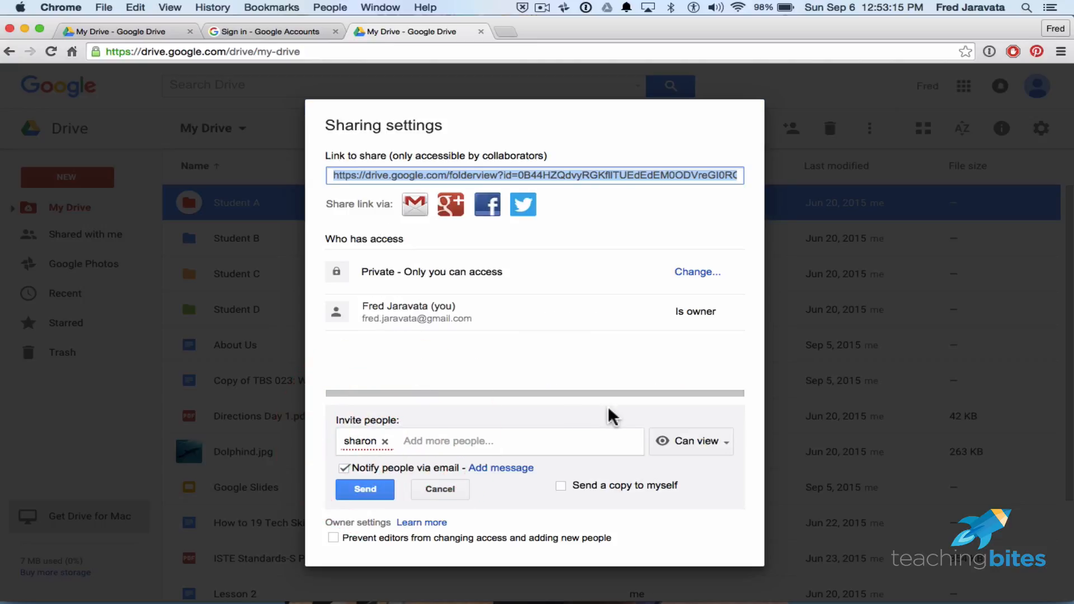
{"action": "left_click", "coordinate": [385, 441]}
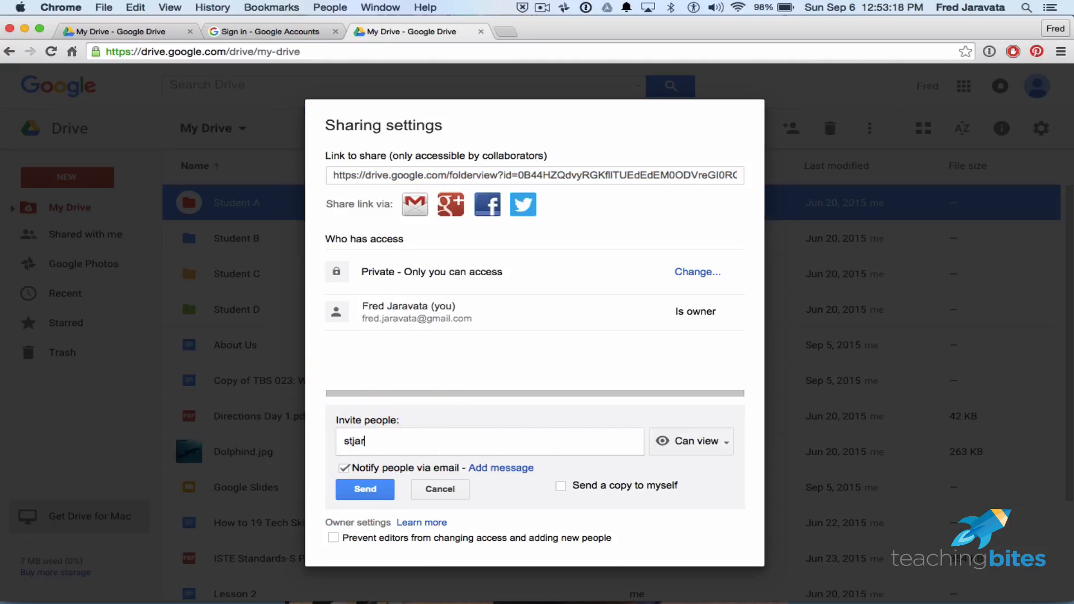
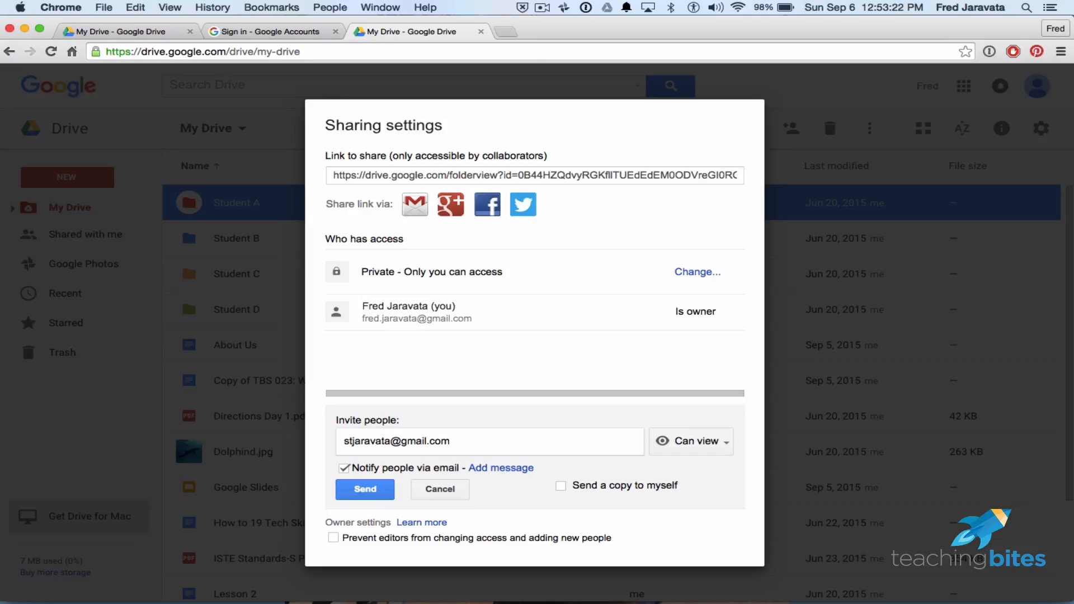
{"action": "left_click", "coordinate": [375, 489]}
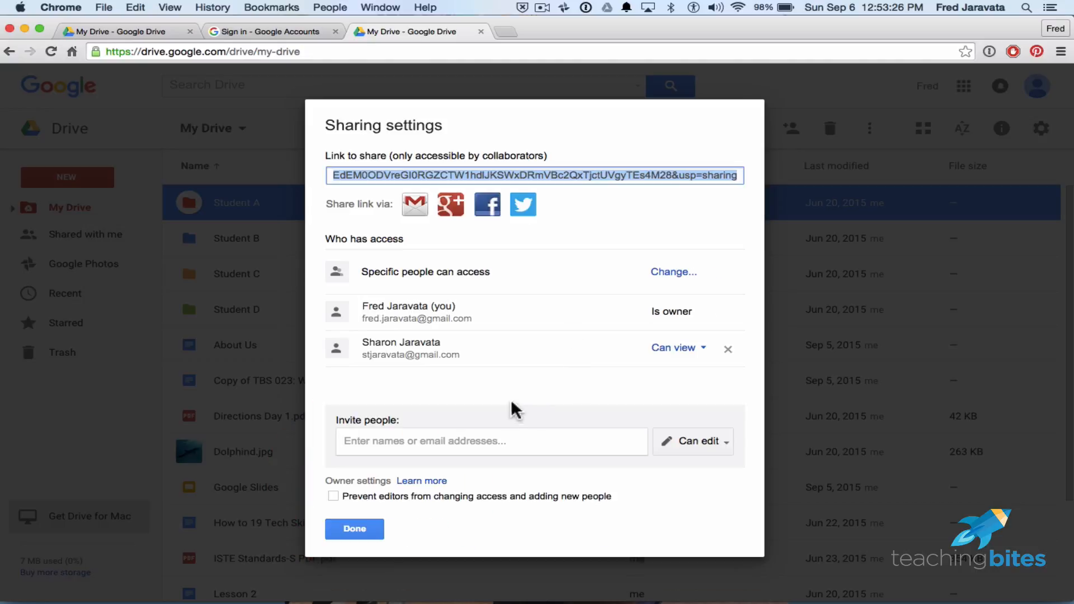
{"action": "left_click", "coordinate": [444, 403]}
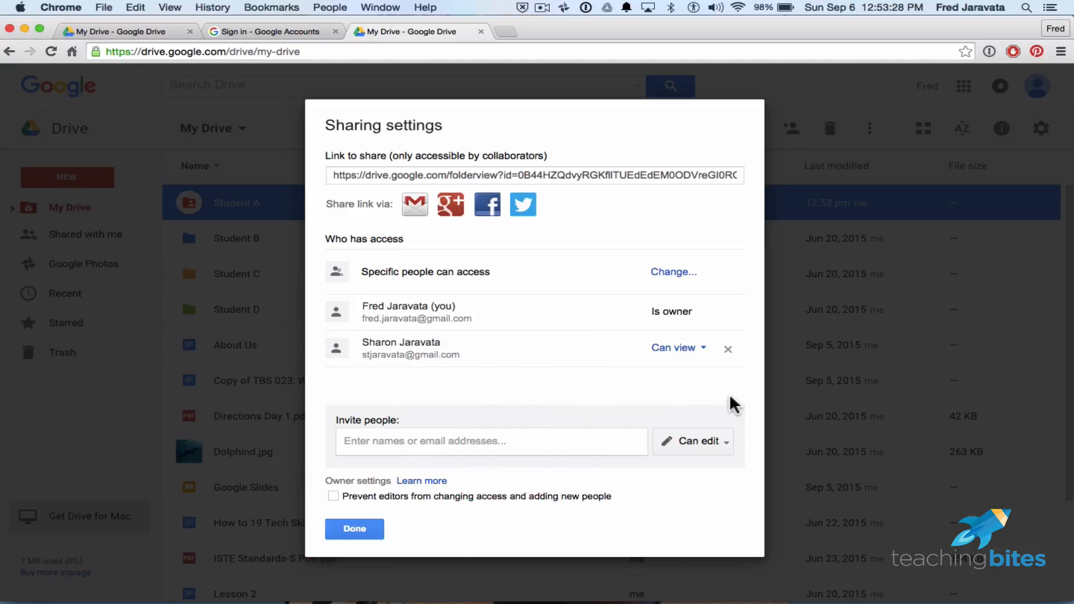
{"action": "left_click", "coordinate": [706, 349]}
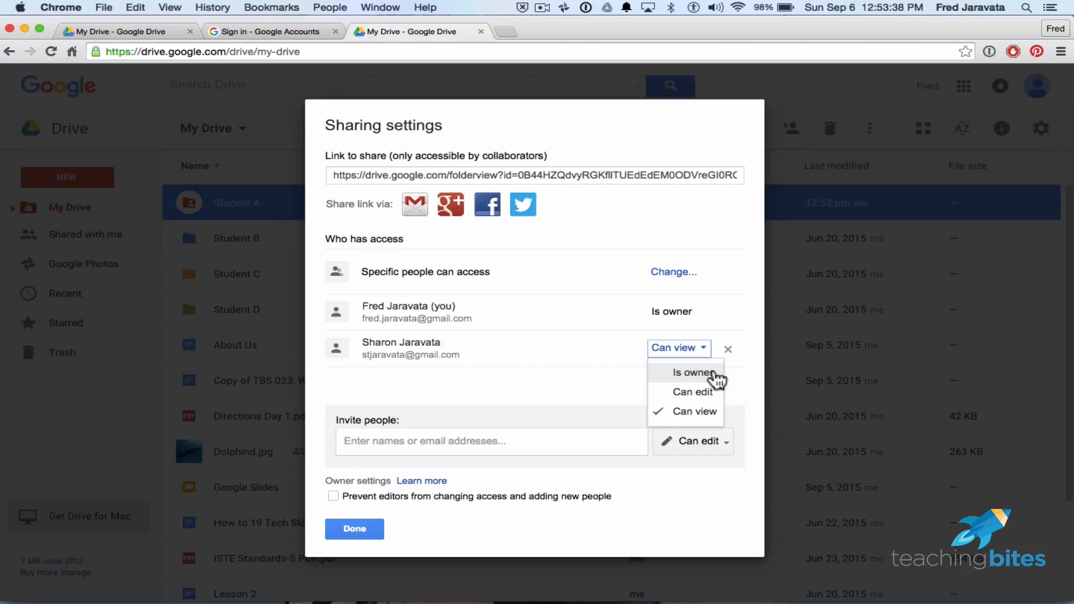
Abandon the pending Student A ownership transfer, keeping the invitee on Can view, and close Sharing settings.
{"action": "left_click", "coordinate": [713, 374]}
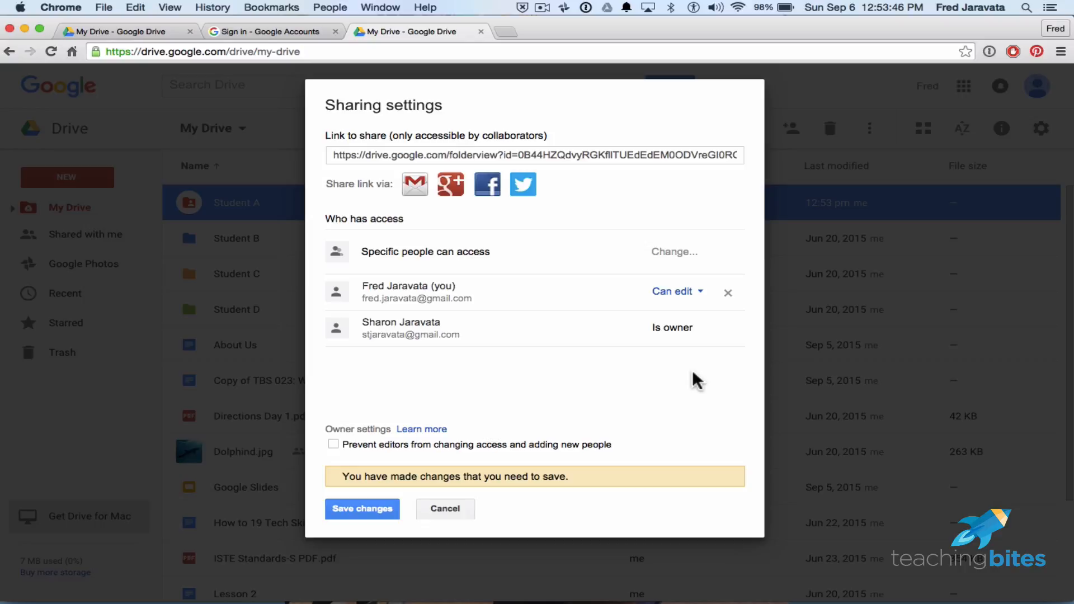
{"action": "left_click", "coordinate": [692, 293]}
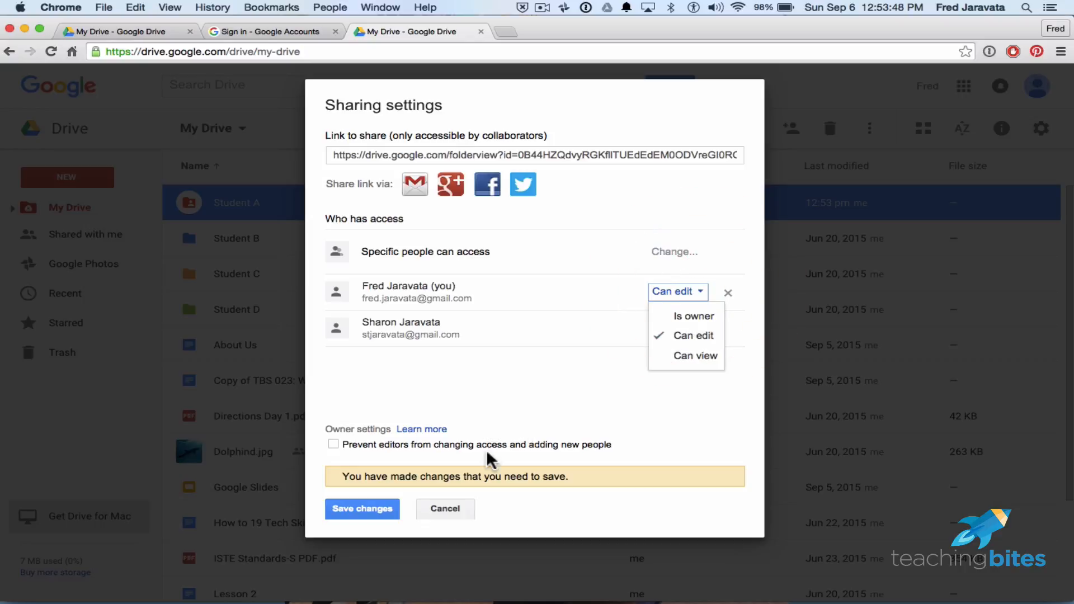
{"action": "left_click", "coordinate": [522, 378]}
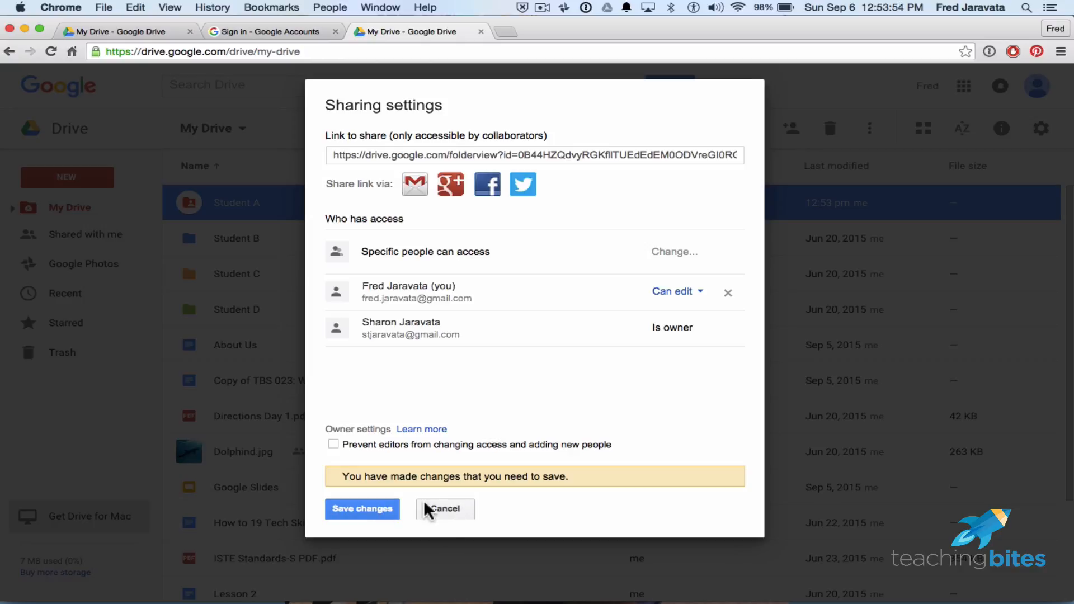
{"action": "left_click", "coordinate": [437, 501]}
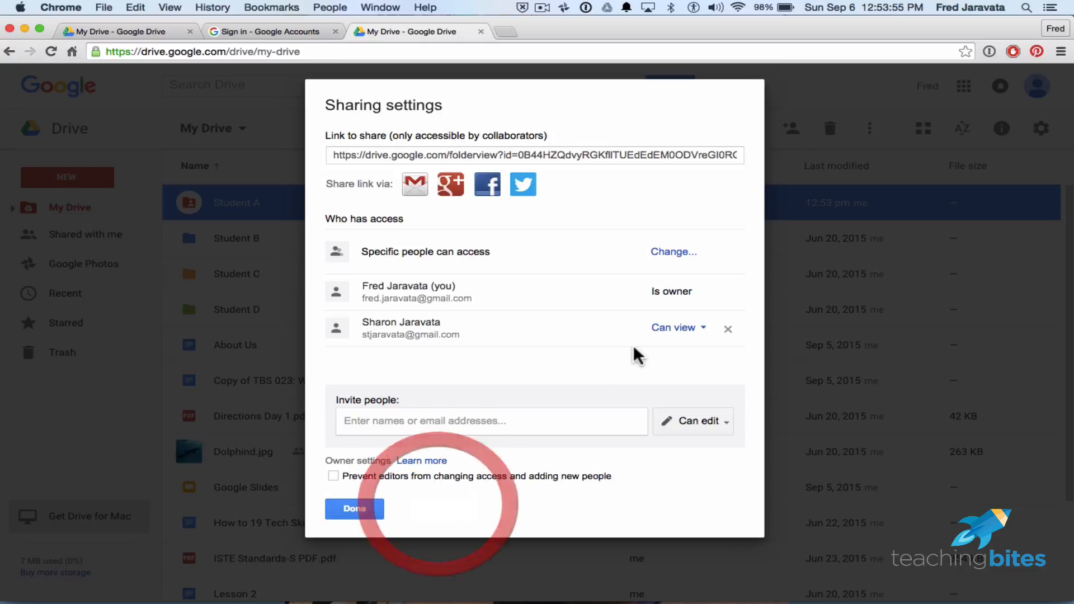
{"action": "left_click", "coordinate": [352, 508]}
{"action": "left_click", "coordinate": [559, 131]}
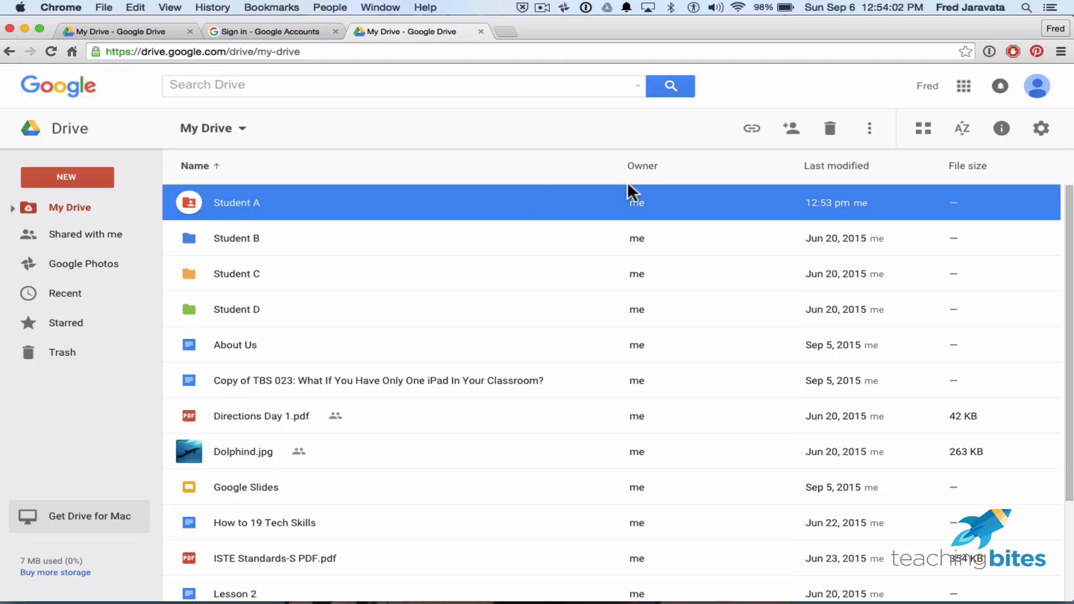
{"action": "left_click", "coordinate": [877, 137]}
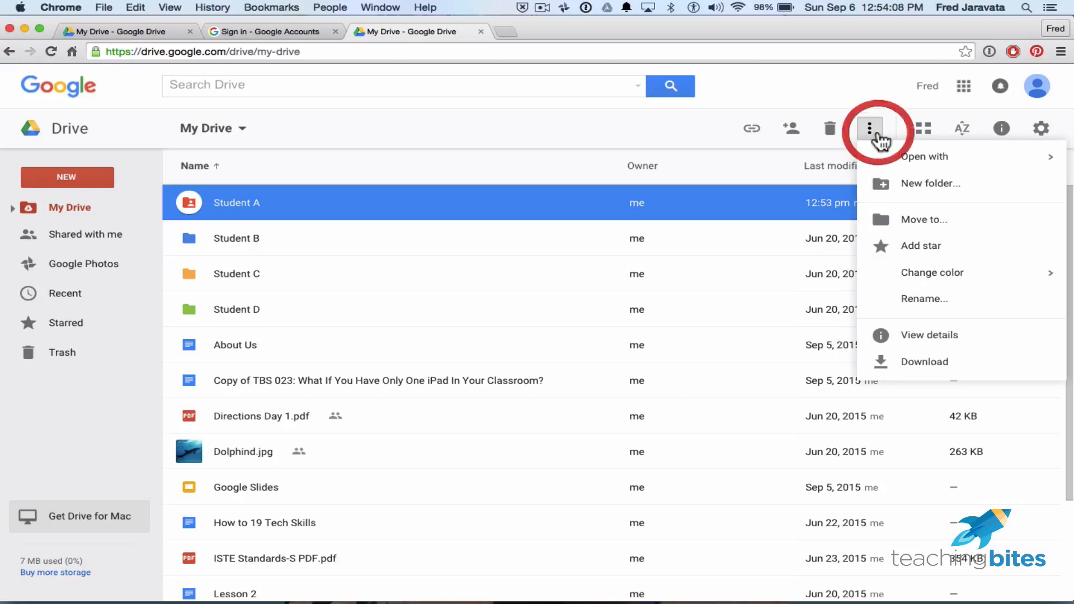
{"action": "mouse_move", "coordinate": [921, 170]}
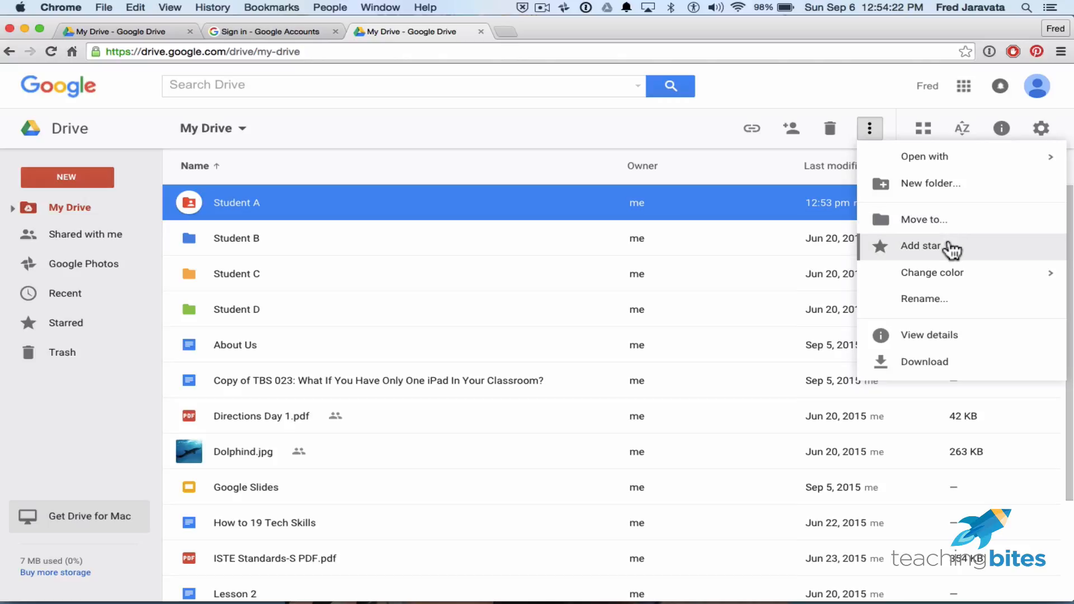
{"action": "mouse_move", "coordinate": [959, 273]}
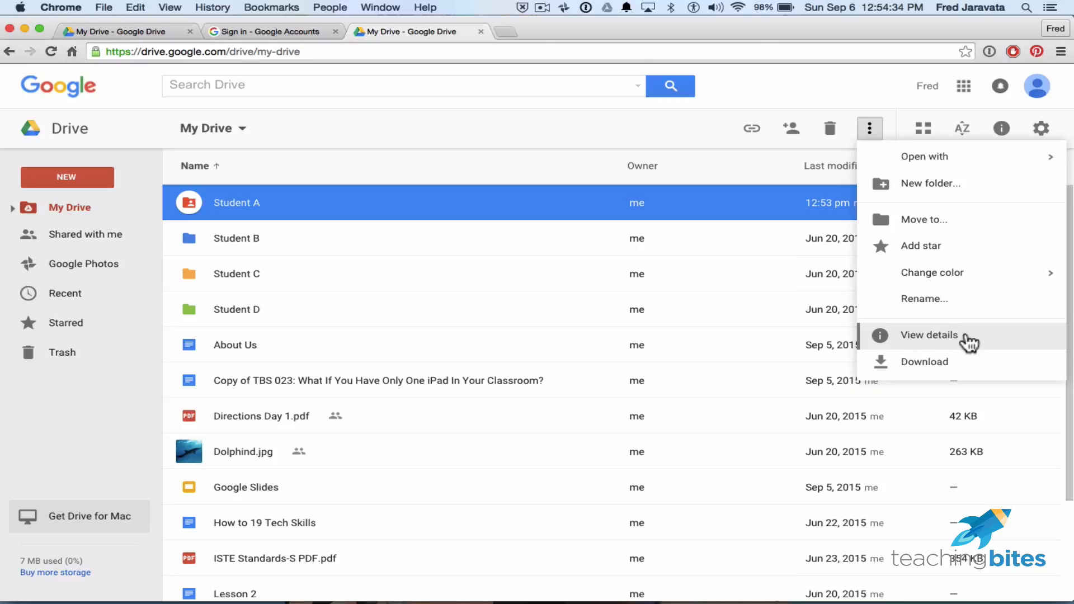
{"action": "left_click", "coordinate": [966, 337]}
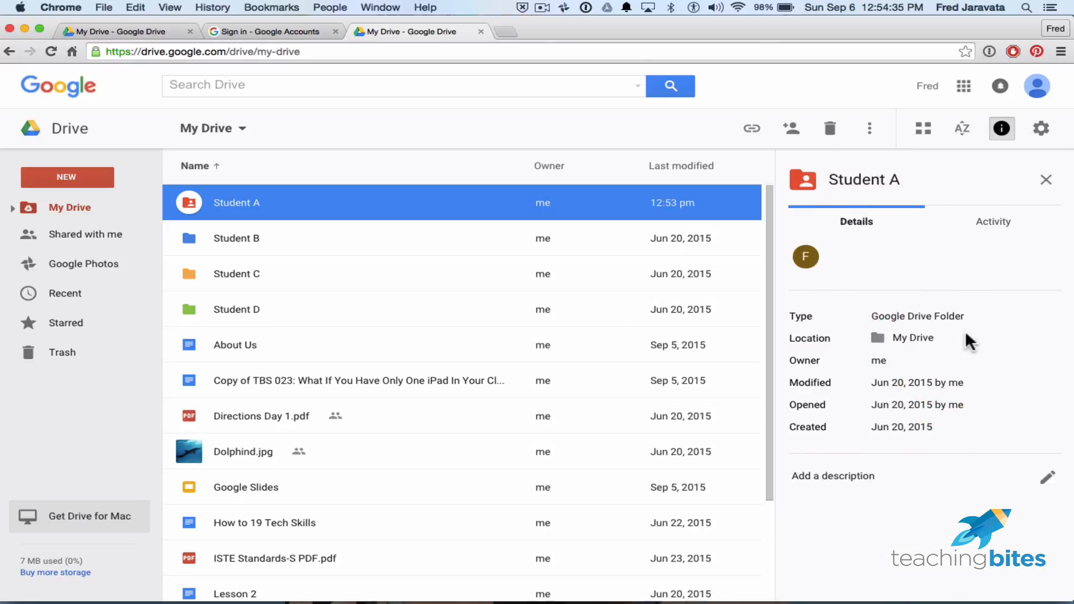
{"action": "left_click", "coordinate": [1001, 129]}
{"action": "left_click", "coordinate": [869, 128]}
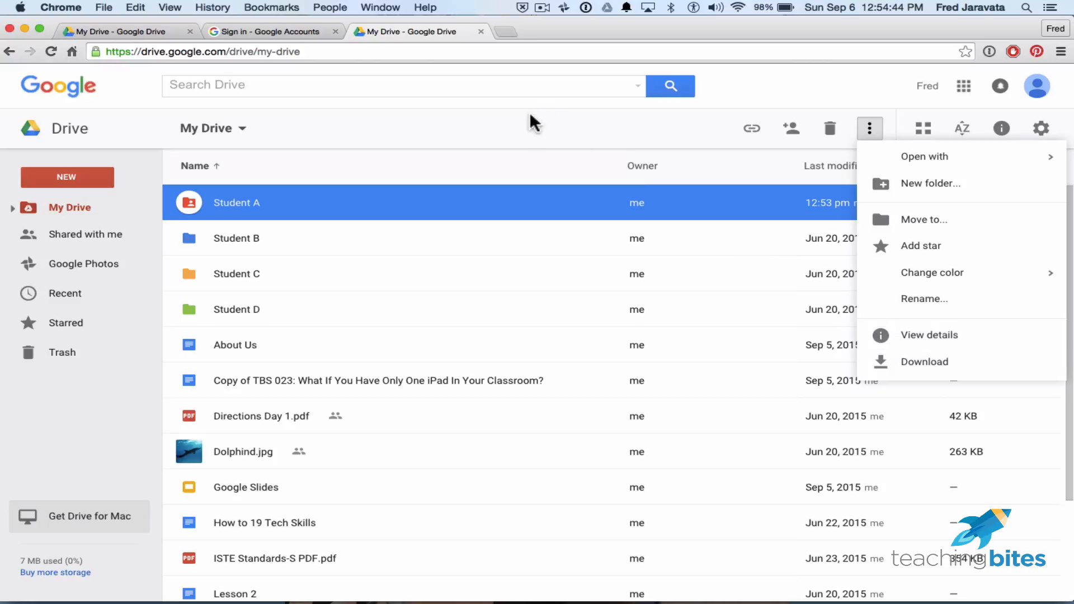
{"action": "left_click", "coordinate": [529, 126]}
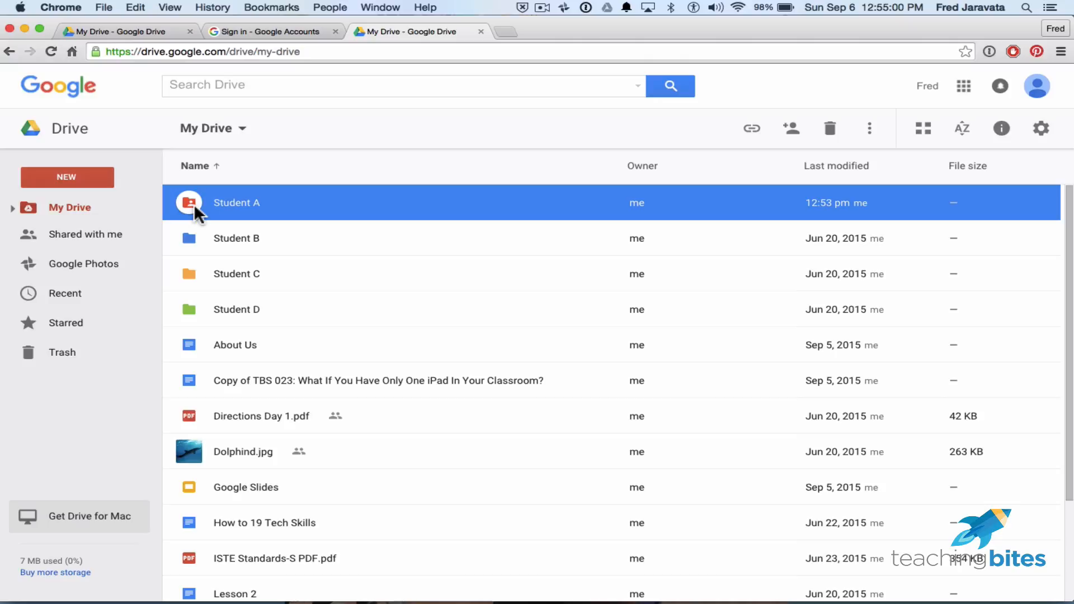
Share the About Us document with the collaborator's e-mail address as Can edit and send it.
{"action": "left_click", "coordinate": [264, 347]}
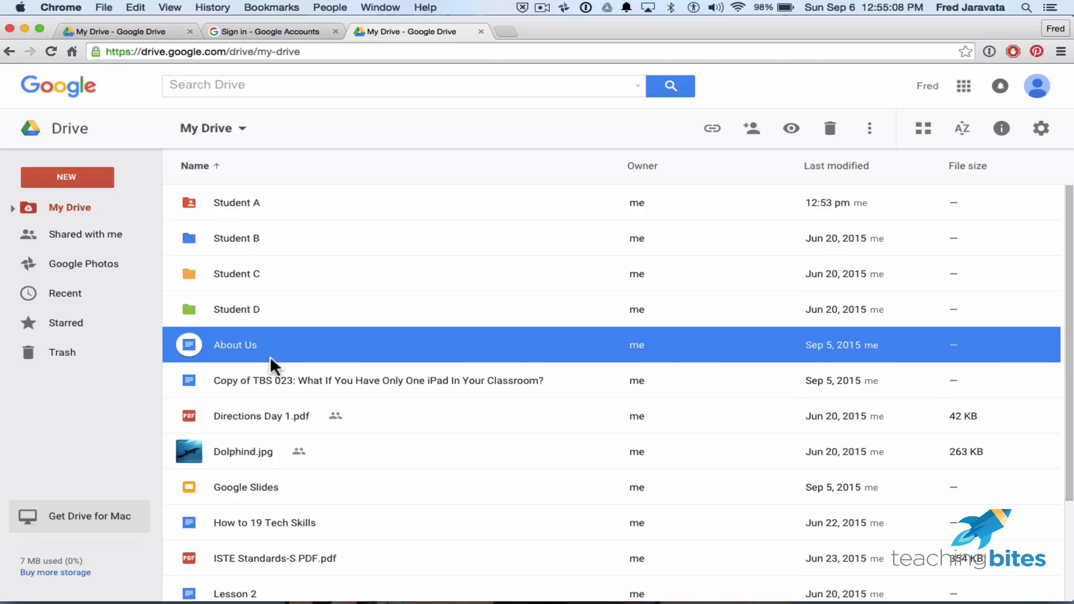
{"action": "left_click", "coordinate": [752, 128]}
{"action": "left_click", "coordinate": [427, 327]}
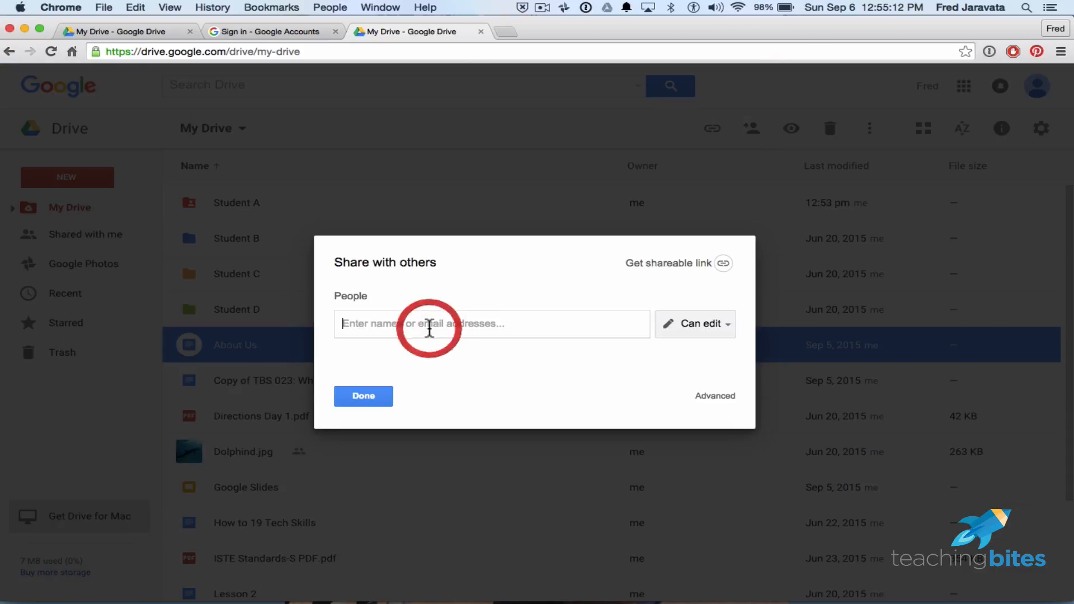
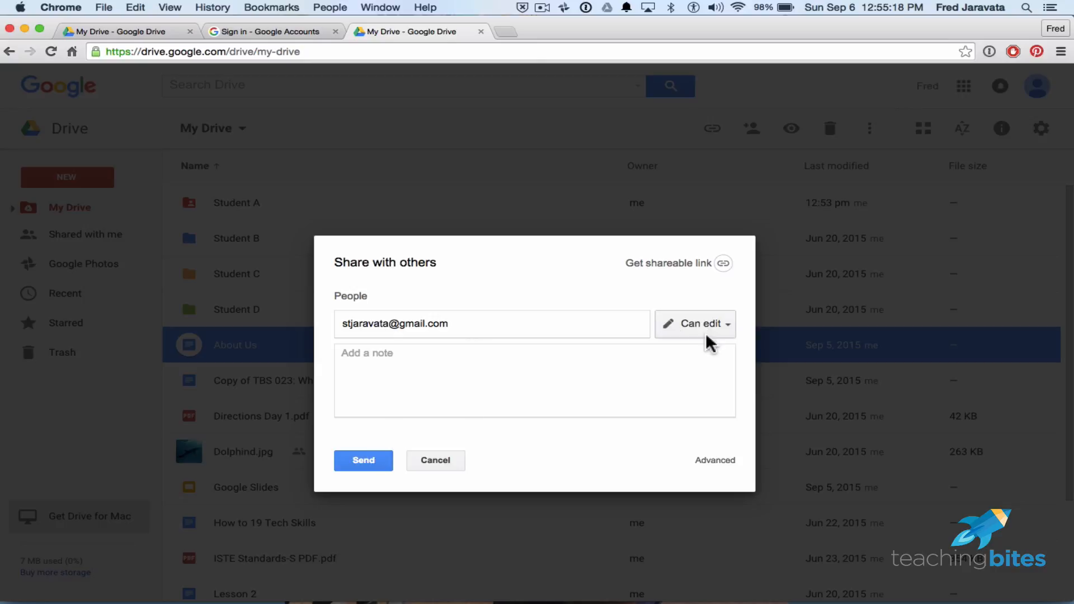
{"action": "left_click", "coordinate": [376, 458]}
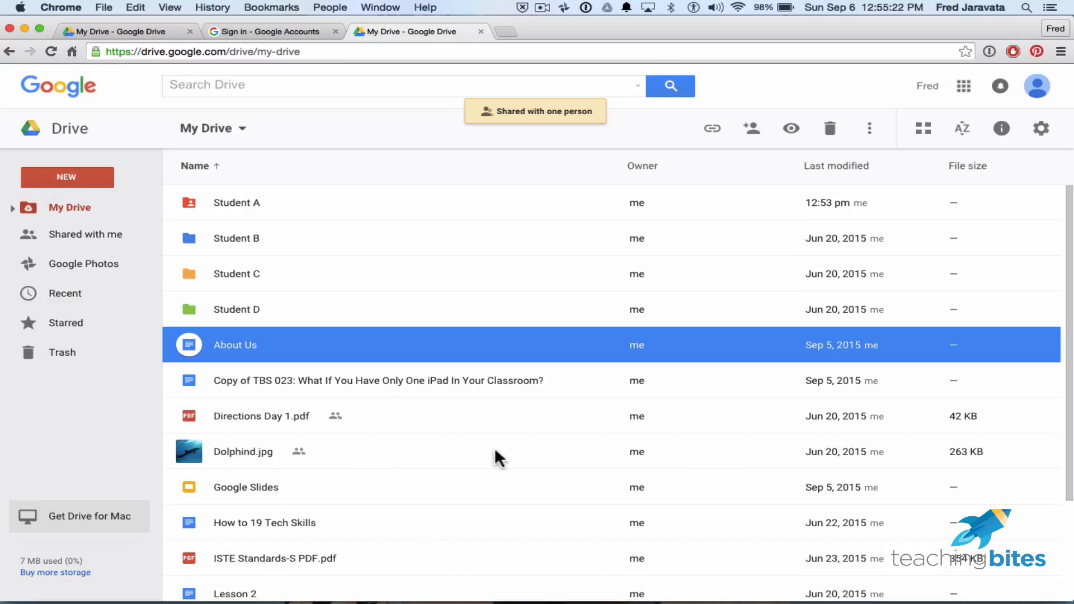
{"action": "left_click", "coordinate": [395, 299]}
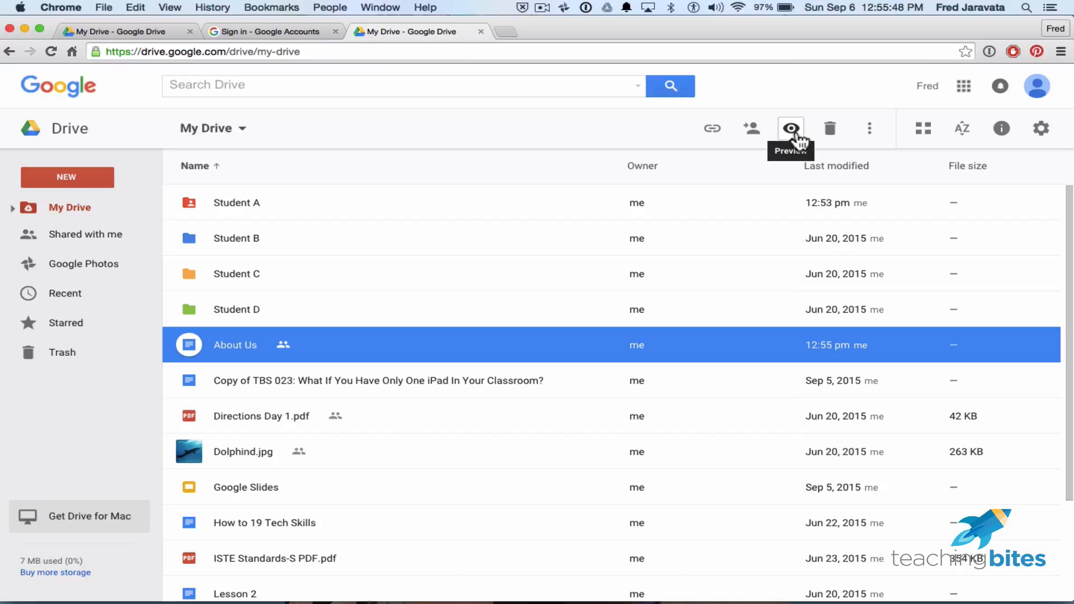
{"action": "left_click", "coordinate": [535, 204]}
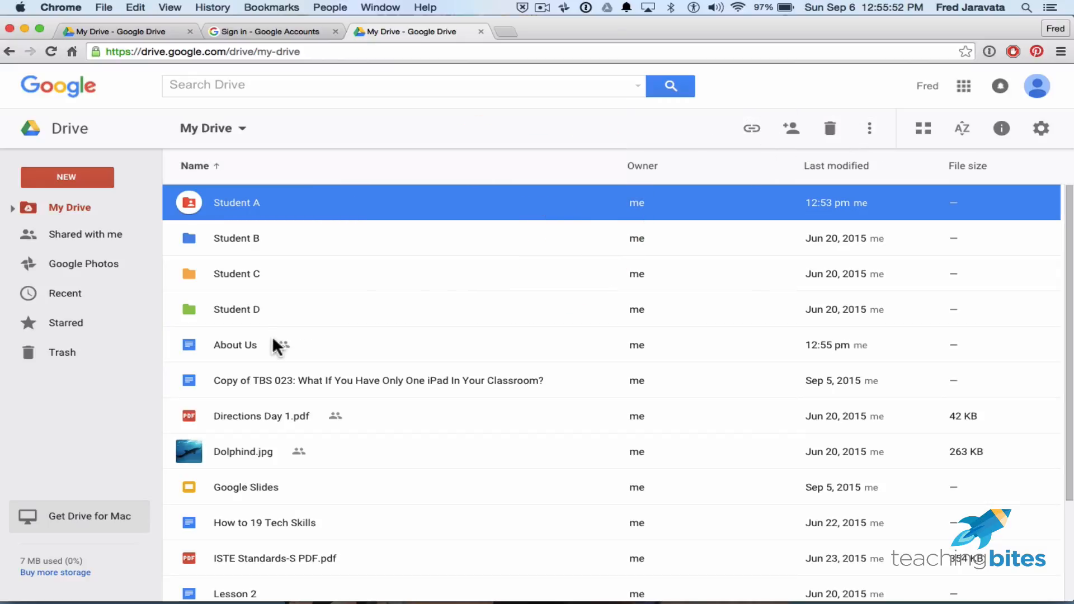
{"action": "left_click", "coordinate": [232, 350]}
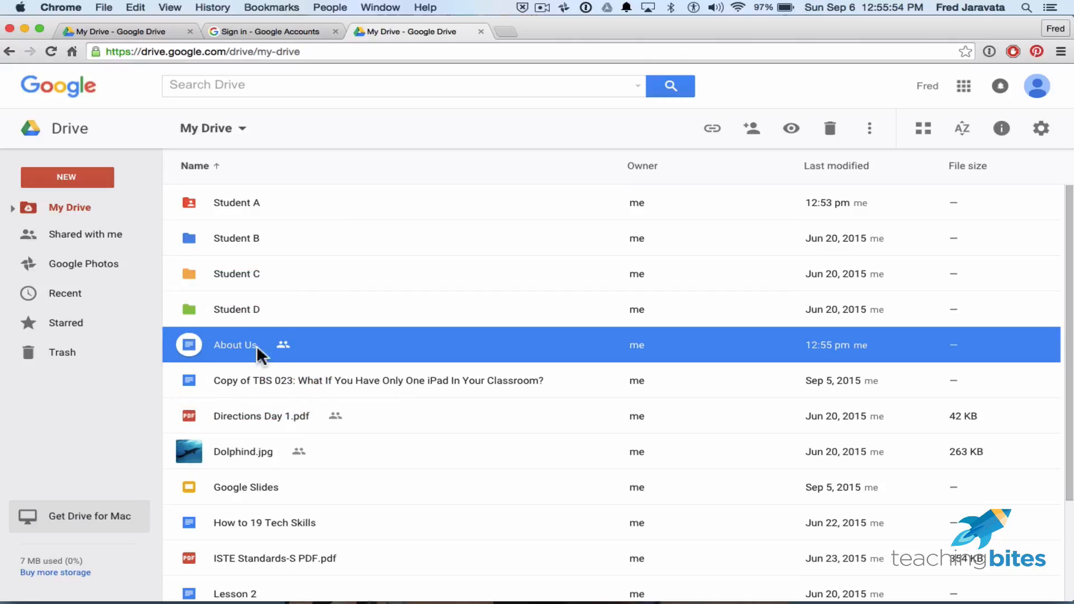
{"action": "left_click", "coordinate": [793, 130]}
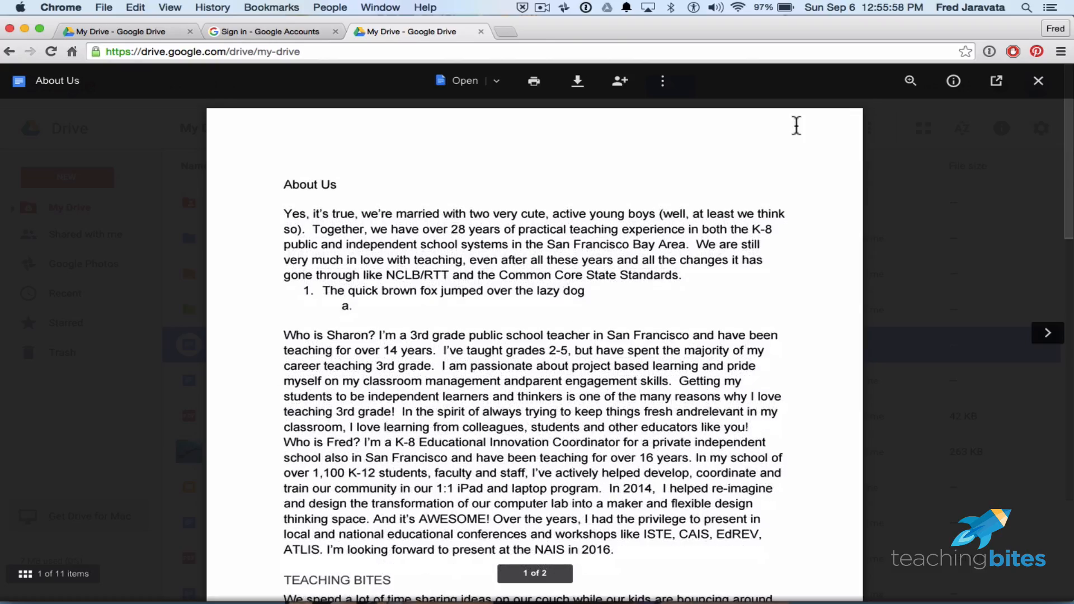
{"action": "scroll", "coordinate": [794, 304], "scroll_direction": "down", "scroll_amount": 15}
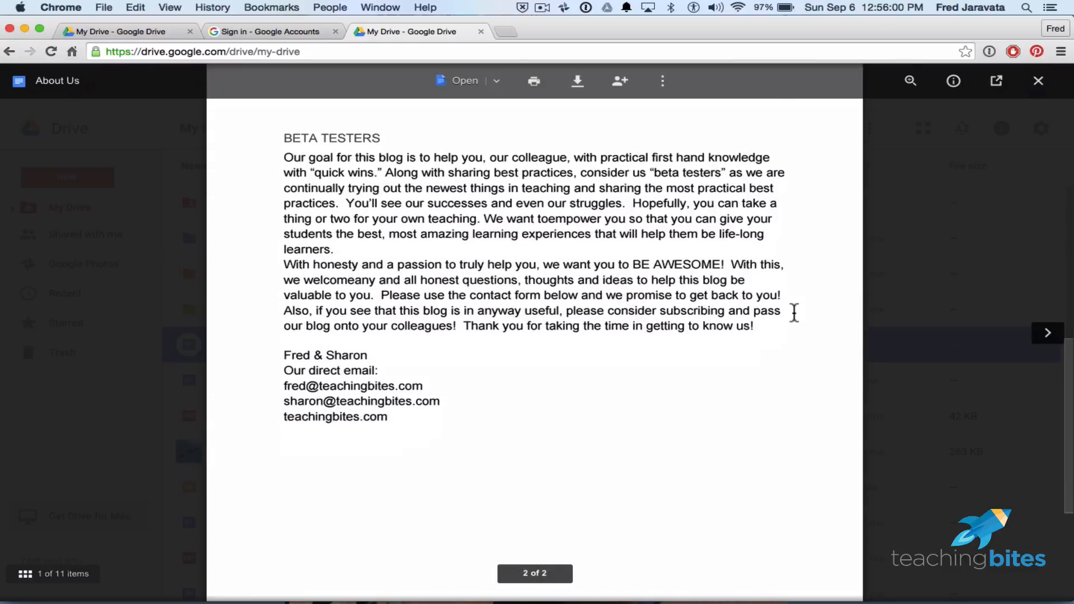
{"action": "left_click", "coordinate": [920, 283]}
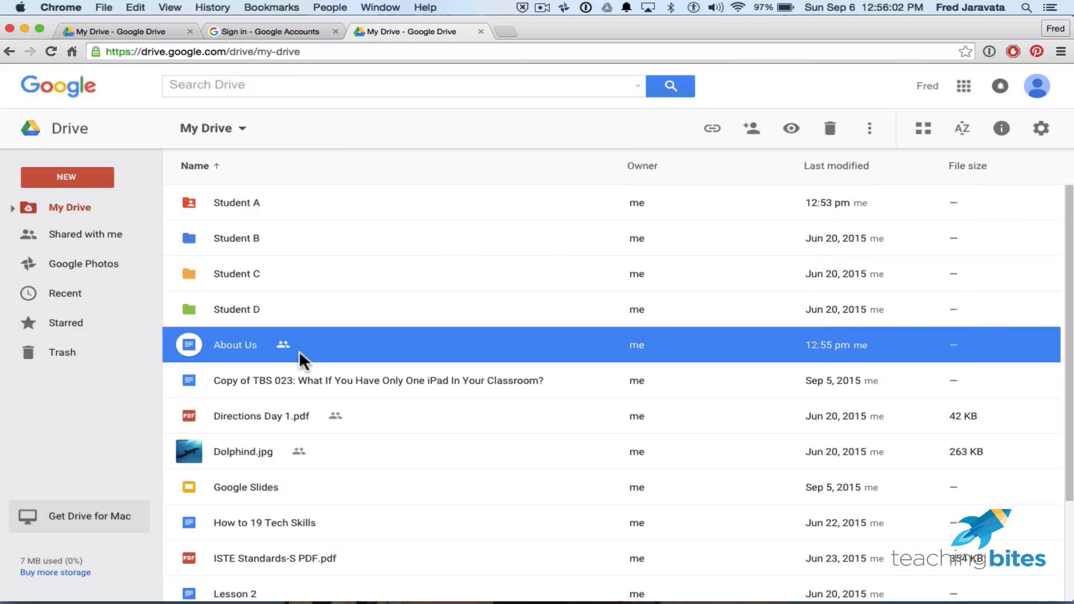
Open About Us in Google Docs and scroll through to its closing contact lines.
{"action": "double_click", "coordinate": [240, 340]}
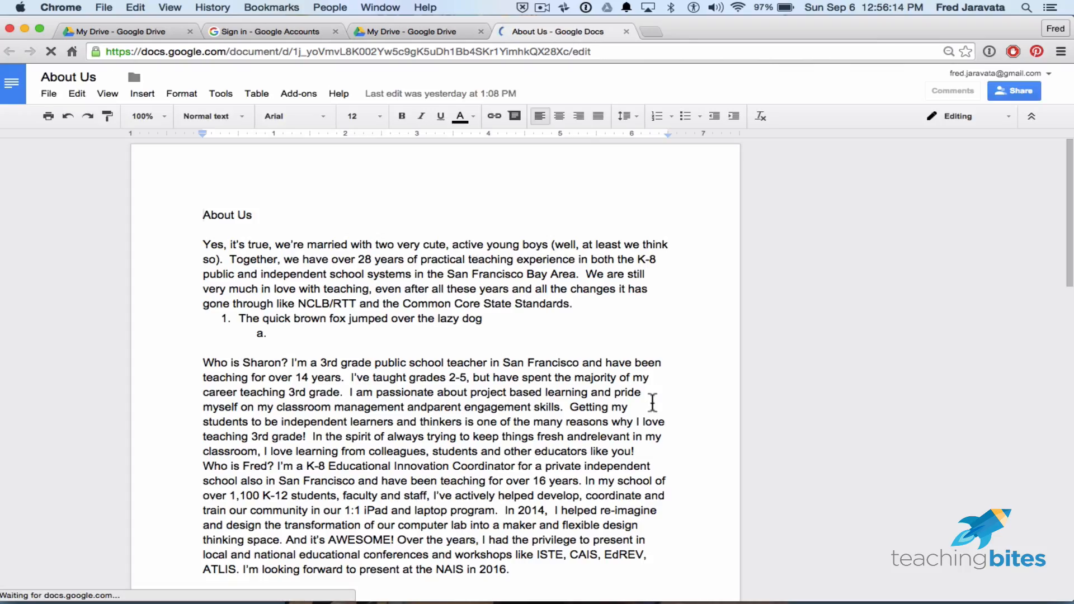
{"action": "scroll", "coordinate": [651, 402], "scroll_direction": "down", "scroll_amount": 1}
{"action": "scroll", "coordinate": [652, 402], "scroll_direction": "down", "scroll_amount": 10}
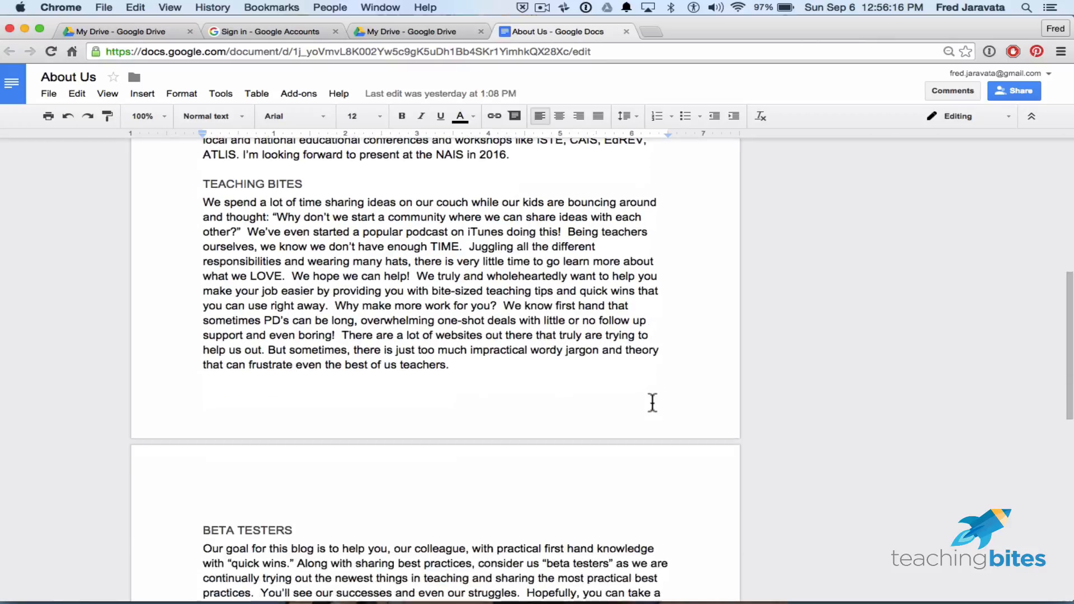
{"action": "scroll", "coordinate": [651, 402], "scroll_direction": "down", "scroll_amount": 8}
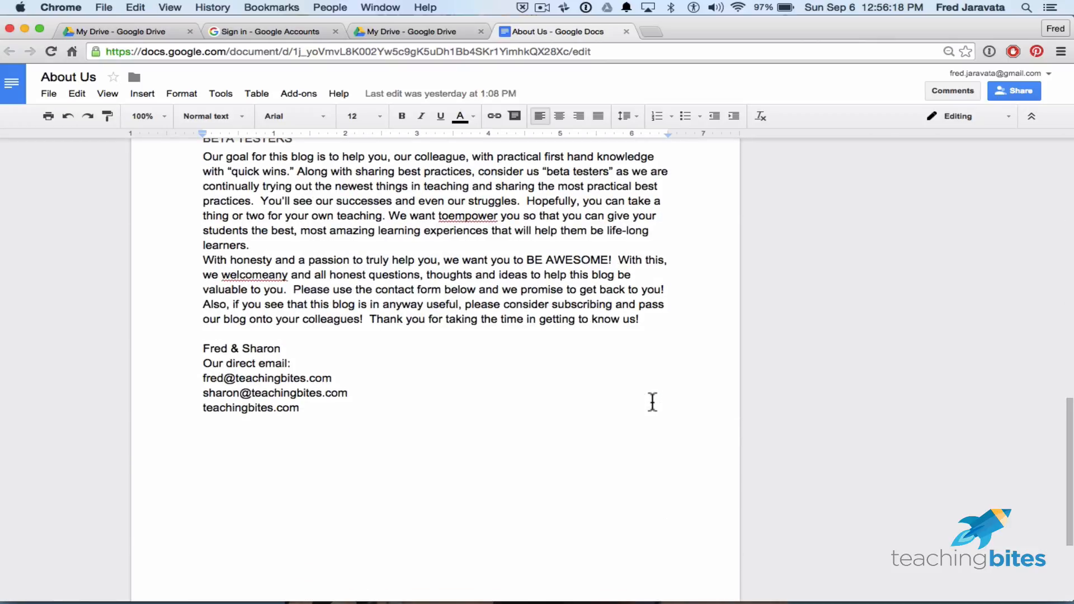
{"action": "scroll", "coordinate": [652, 402], "scroll_direction": "up", "scroll_amount": 17}
Return to the My Drive list and preview the About Us document again.
{"action": "left_click", "coordinate": [428, 32]}
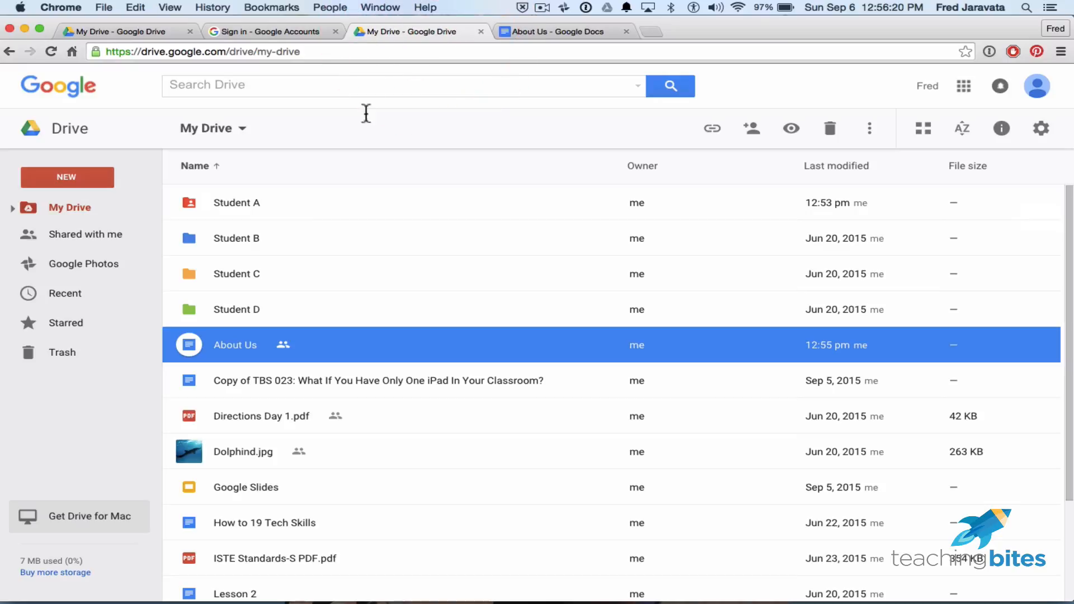
{"action": "left_click", "coordinate": [791, 133]}
{"action": "scroll", "coordinate": [790, 359], "scroll_direction": "down", "scroll_amount": 5}
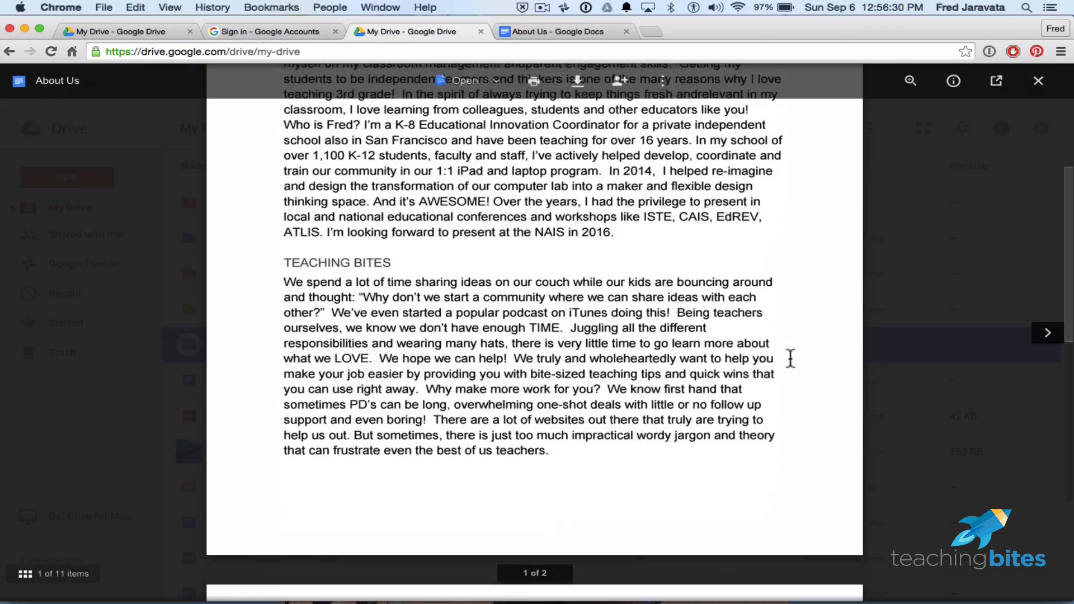
{"action": "scroll", "coordinate": [790, 359], "scroll_direction": "down", "scroll_amount": 4}
{"action": "scroll", "coordinate": [788, 360], "scroll_direction": "up", "scroll_amount": 10}
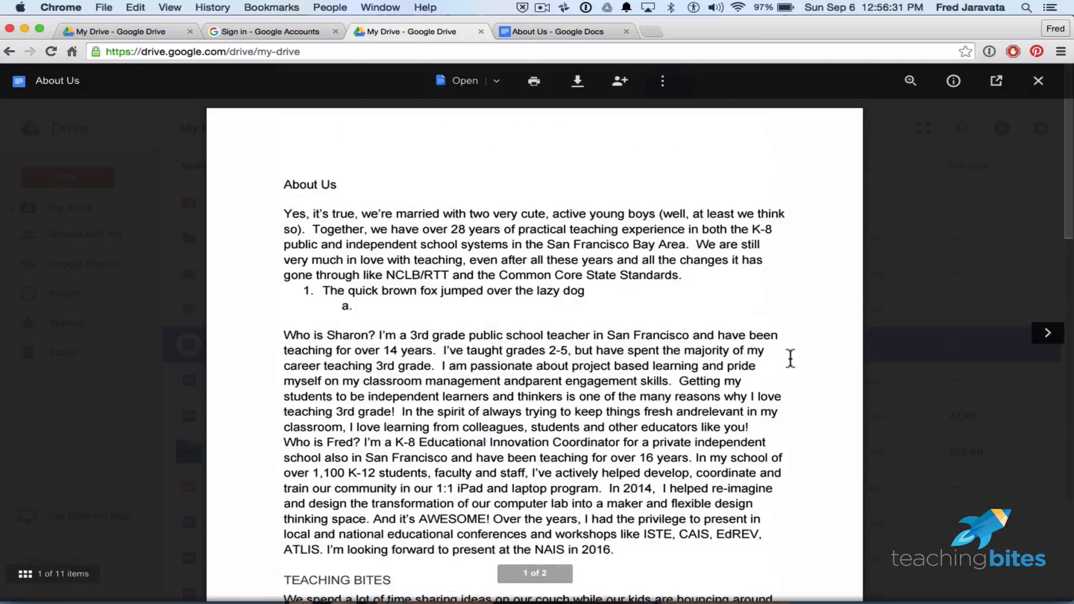
Zoom in on the About Us preview, then pop it out into its own Docs tab.
{"action": "left_click", "coordinate": [494, 84]}
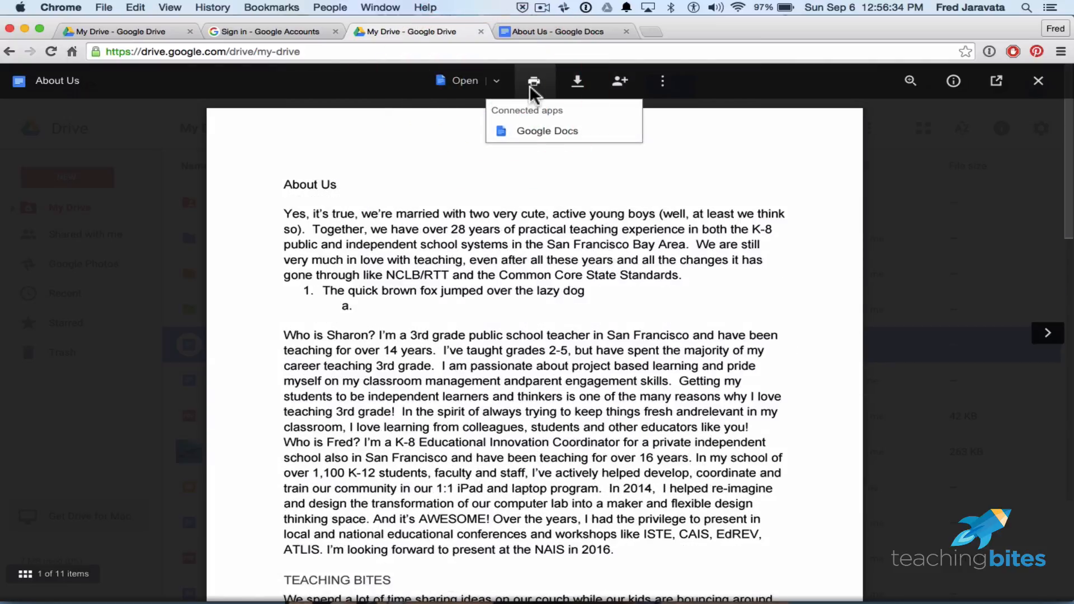
{"action": "left_click", "coordinate": [666, 80]}
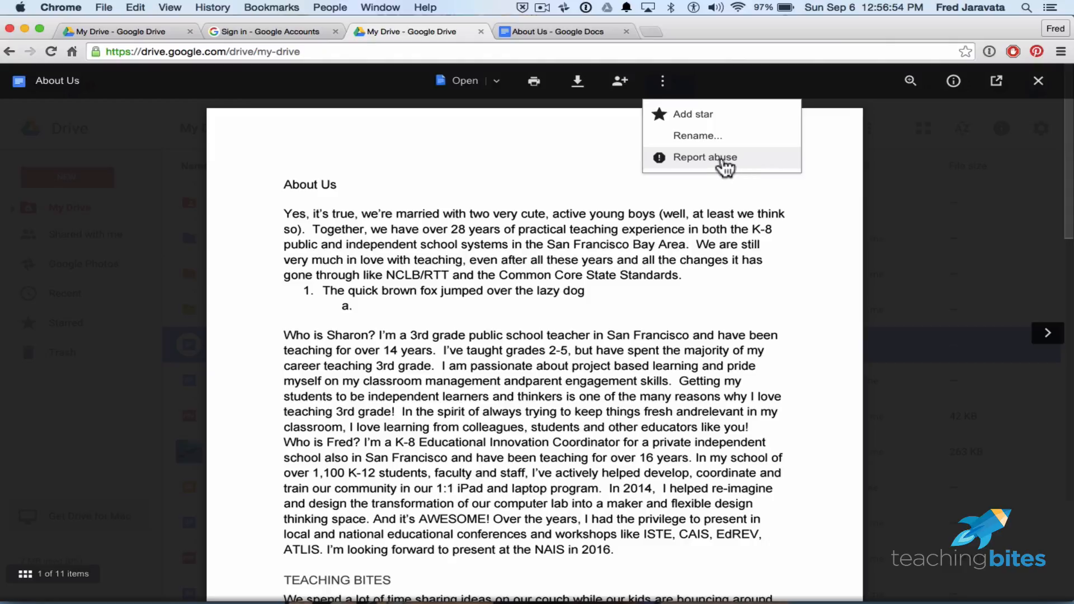
{"action": "left_click", "coordinate": [851, 79]}
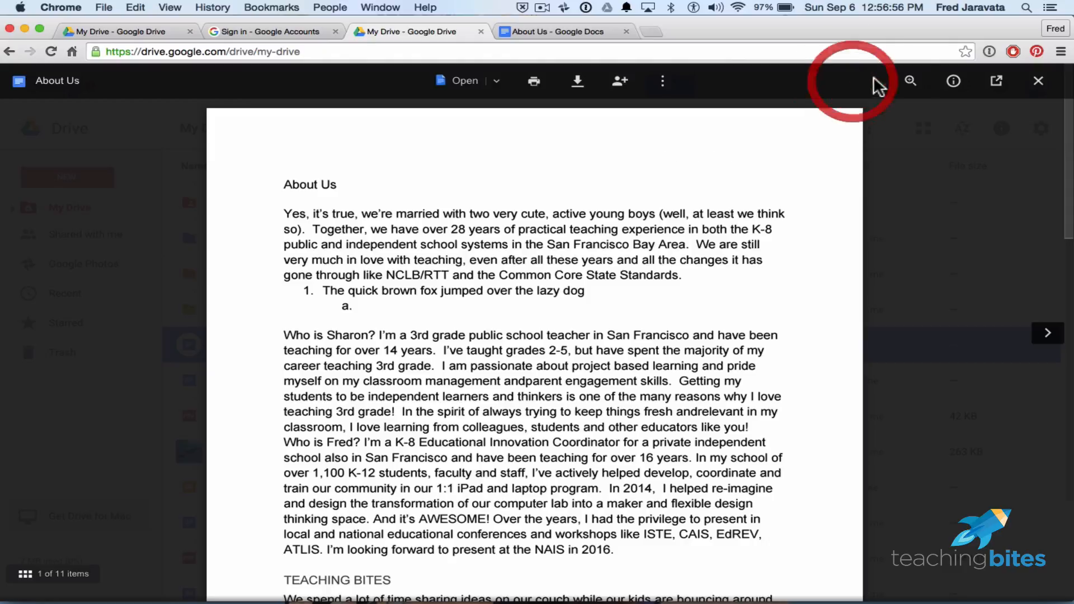
{"action": "left_click", "coordinate": [910, 81]}
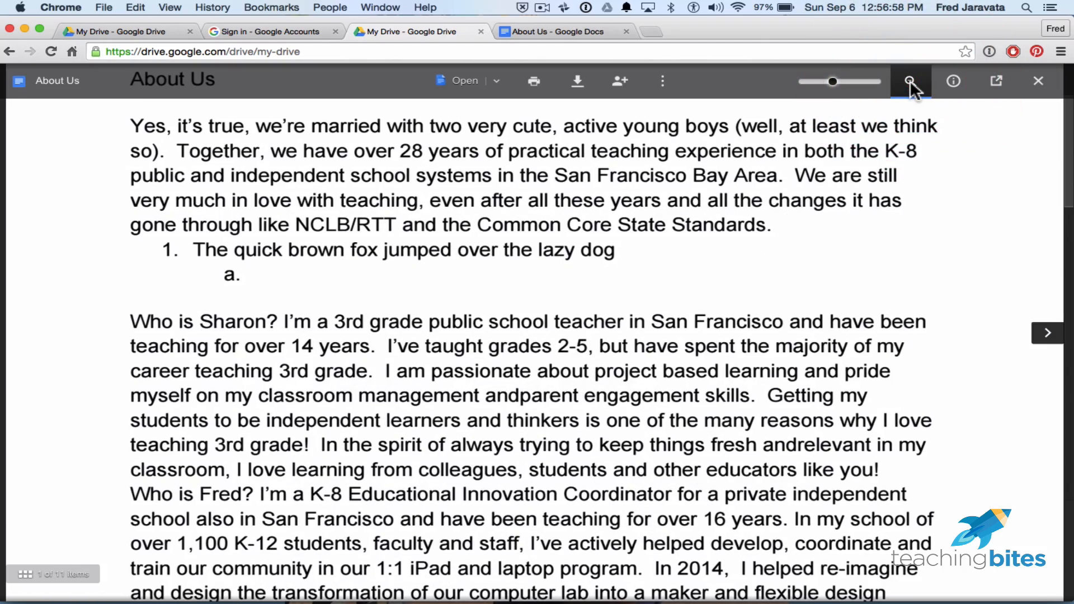
{"action": "mouse_move", "coordinate": [827, 82]}
{"action": "left_mouse_down"}
{"action": "mouse_move", "coordinate": [815, 84]}
{"action": "mouse_move", "coordinate": [839, 79]}
{"action": "mouse_move", "coordinate": [816, 82]}
{"action": "left_mouse_up"}
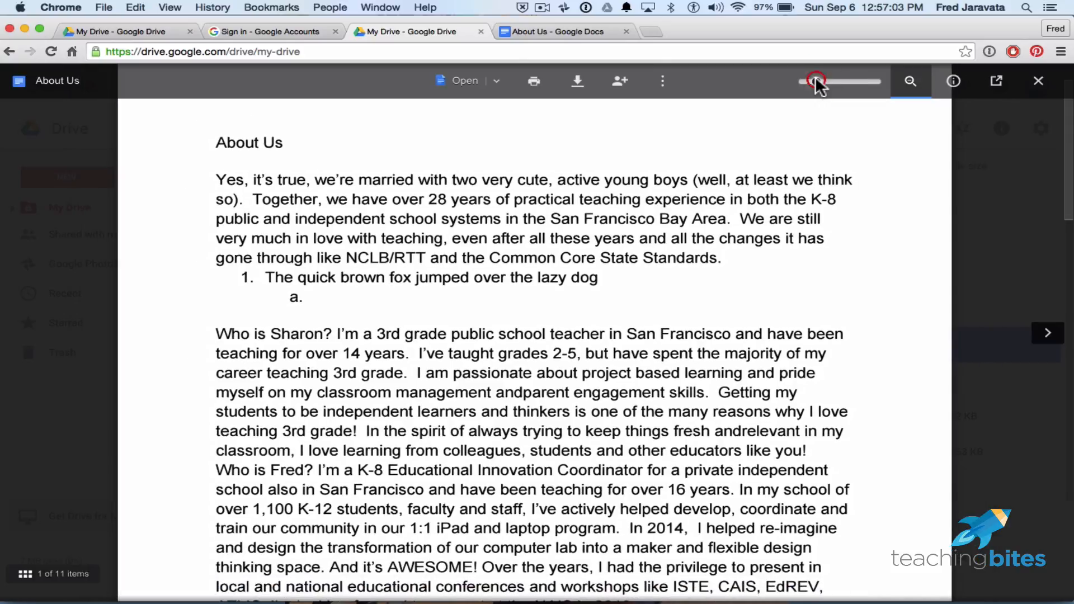
{"action": "left_click", "coordinate": [999, 82]}
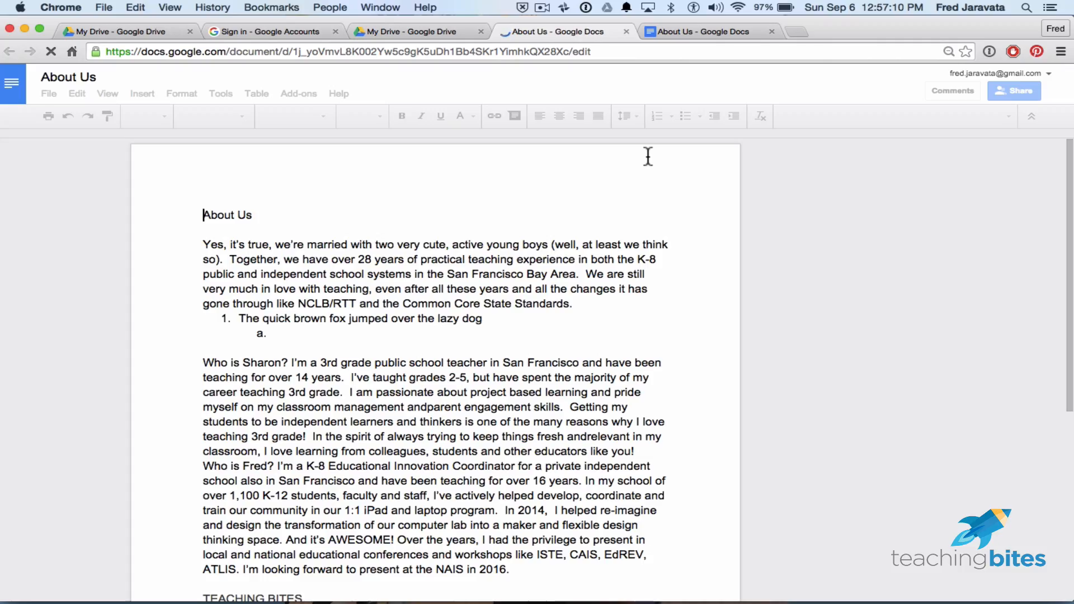
Close the duplicate About Us tab, step ahead to Directions Day 1.pdf, and close the preview.
{"action": "left_click", "coordinate": [624, 31]}
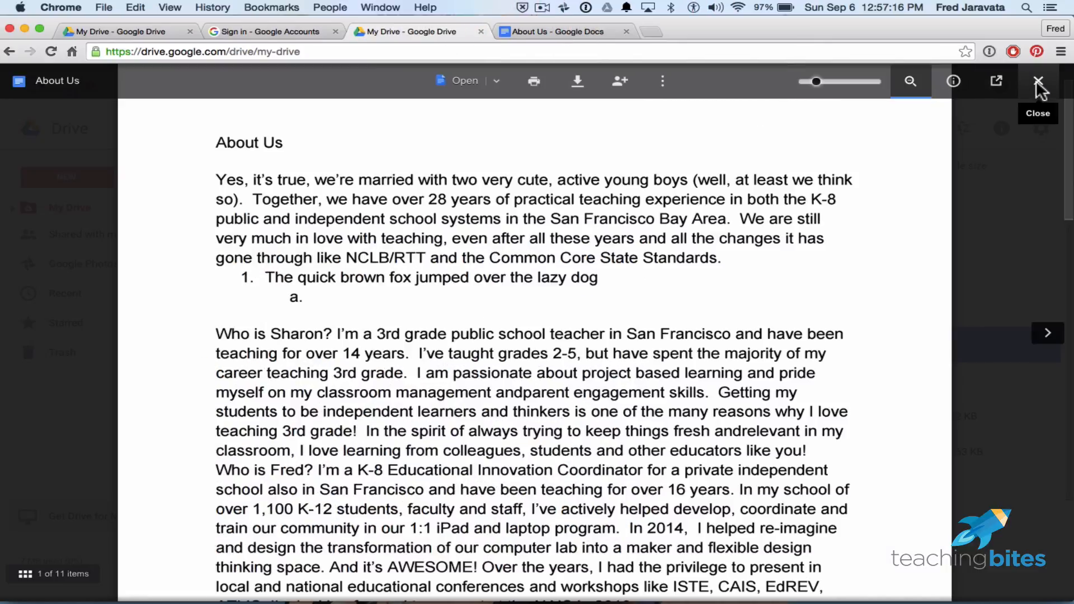
{"action": "left_click", "coordinate": [1046, 334]}
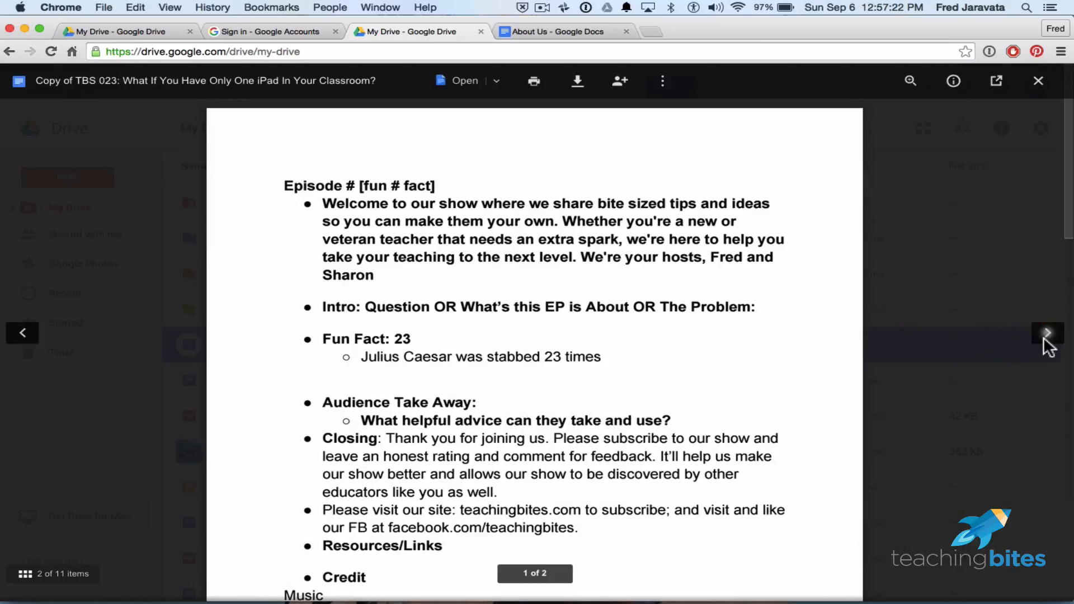
{"action": "left_click", "coordinate": [1047, 334]}
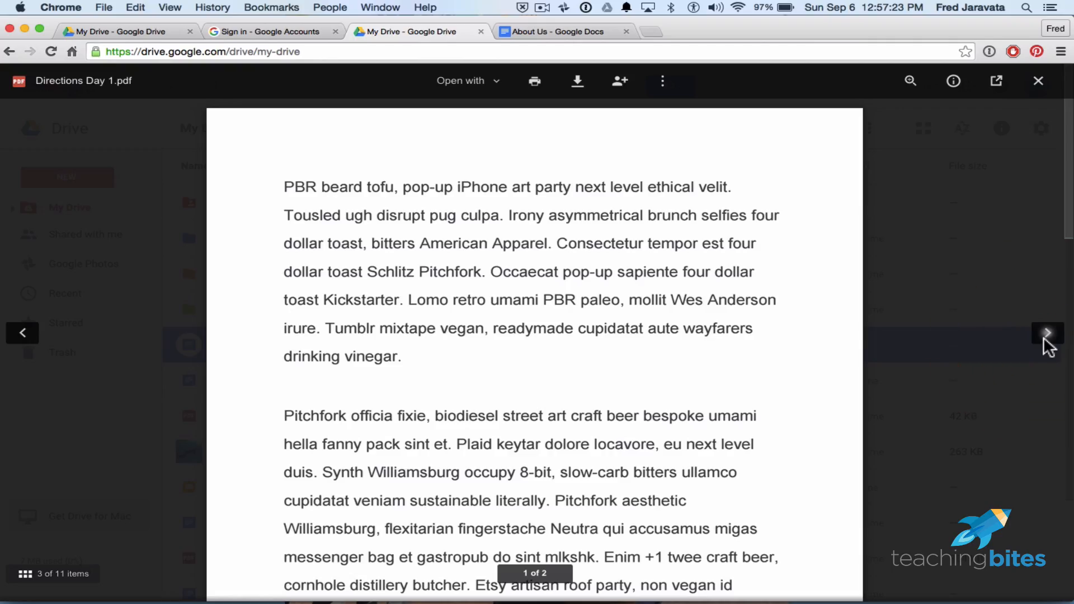
{"action": "left_click", "coordinate": [1038, 81]}
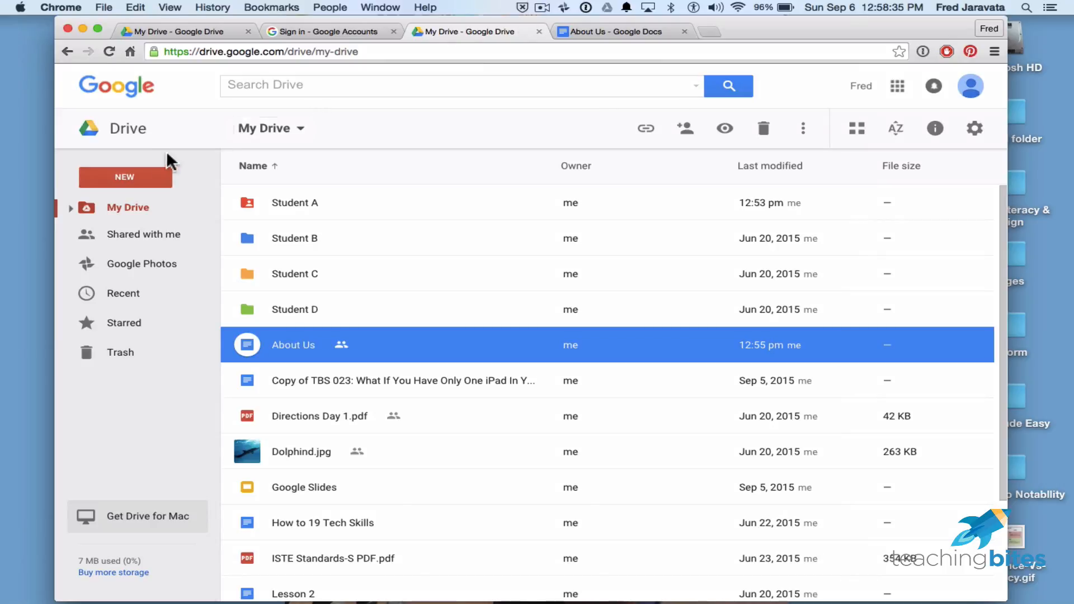
Upload Copyright Fair Use.rtf from the Desktop through New > File upload.
{"action": "left_click", "coordinate": [130, 177]}
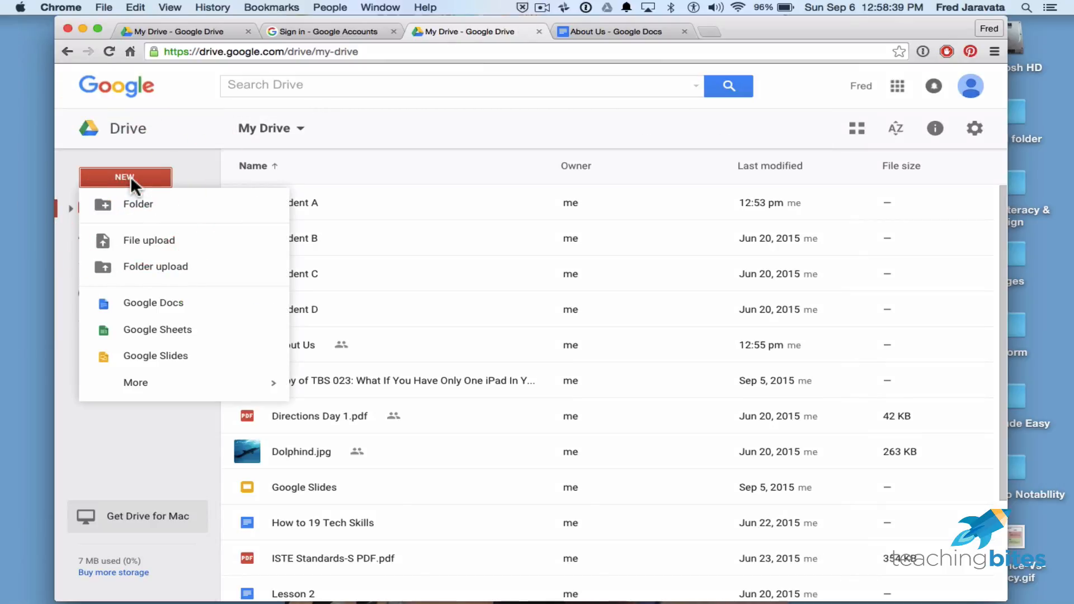
{"action": "left_click", "coordinate": [175, 235]}
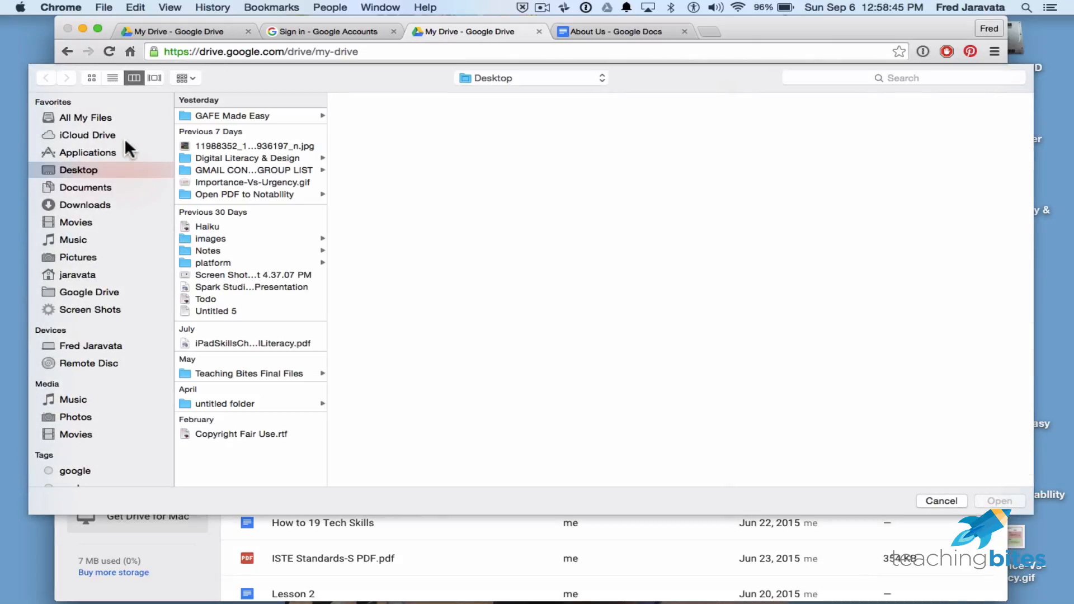
{"action": "left_click", "coordinate": [84, 171]}
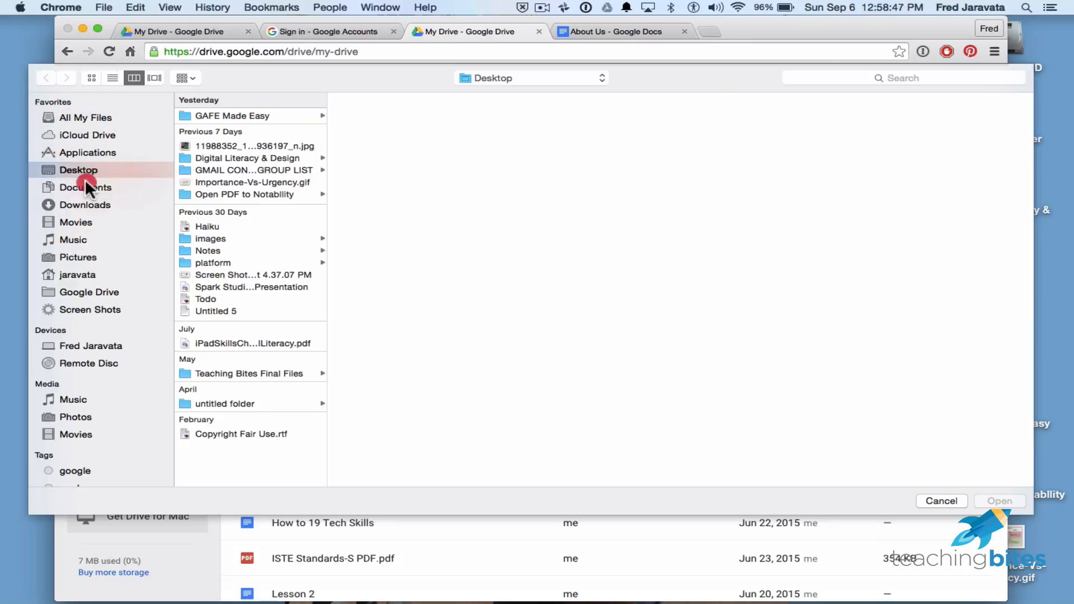
{"action": "left_click", "coordinate": [87, 186]}
{"action": "left_click", "coordinate": [85, 204]}
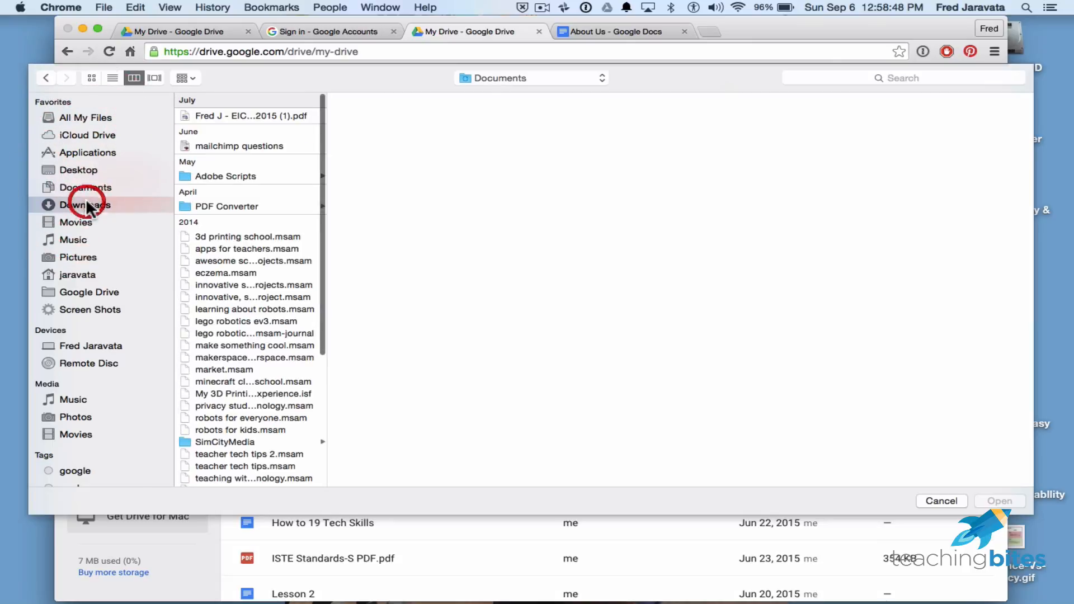
{"action": "left_click", "coordinate": [82, 169]}
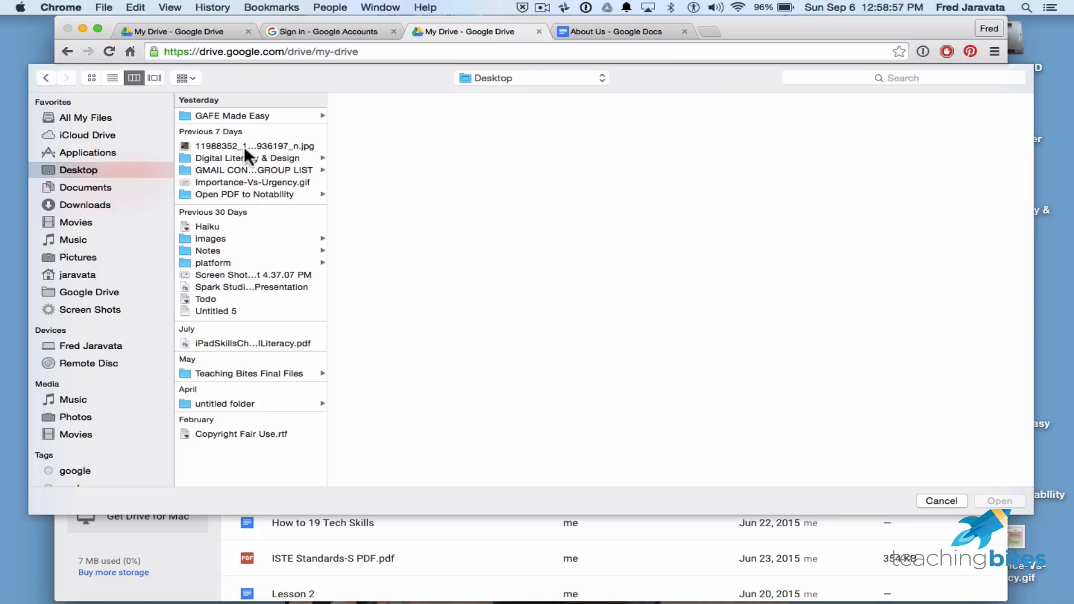
{"action": "left_click", "coordinate": [226, 434]}
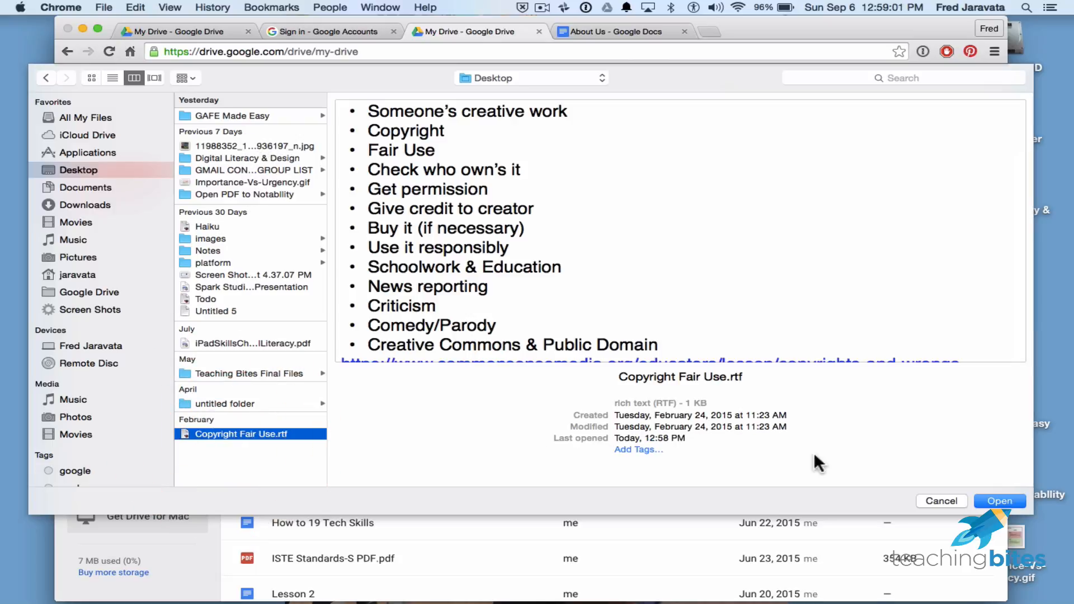
{"action": "left_click", "coordinate": [999, 500]}
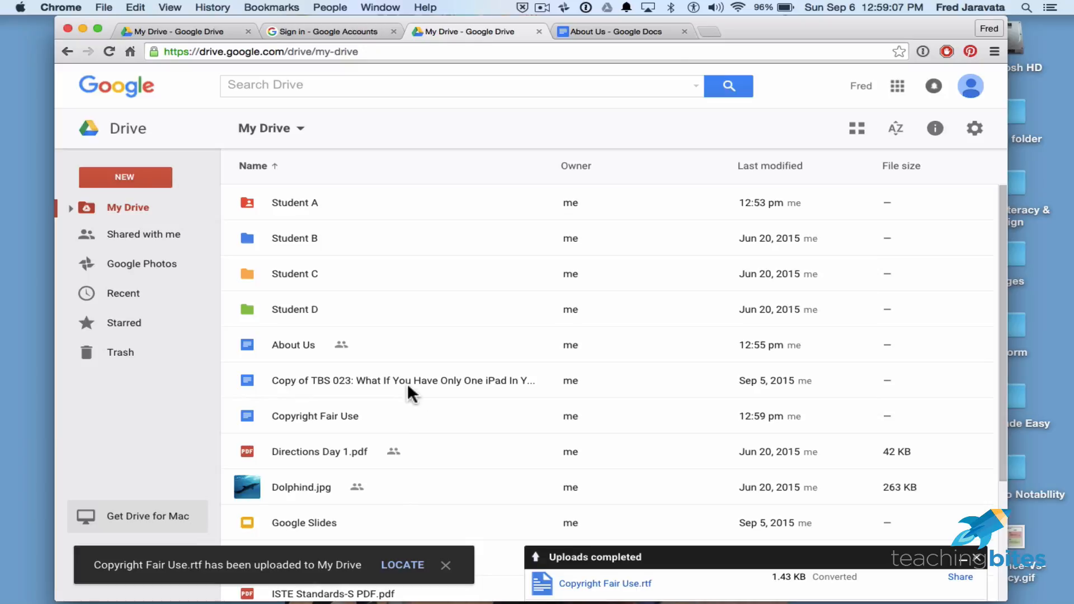
{"action": "left_click", "coordinate": [363, 418]}
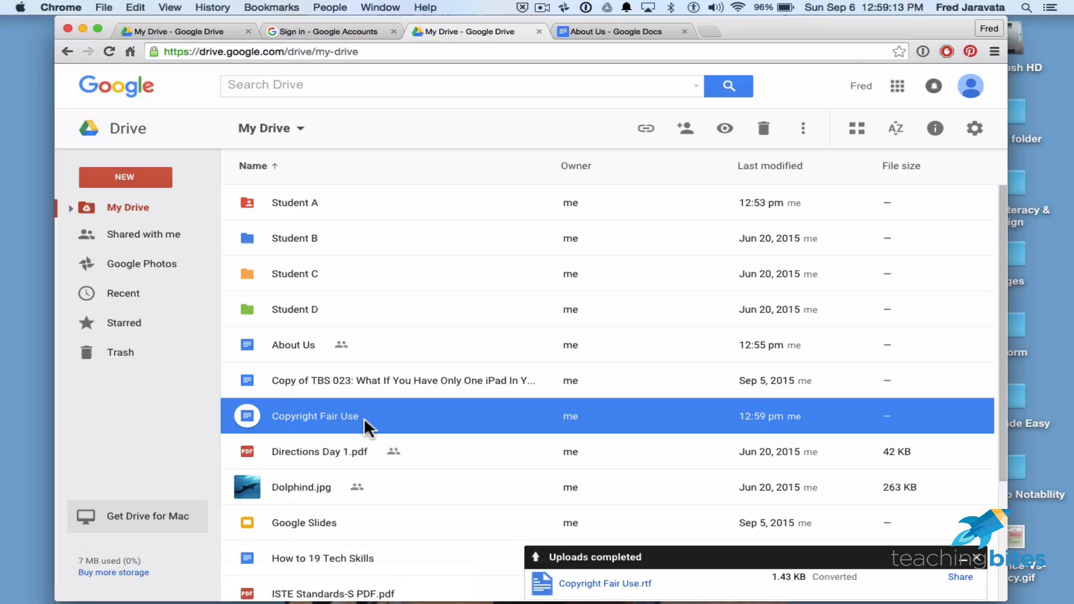
{"action": "double_click", "coordinate": [363, 417]}
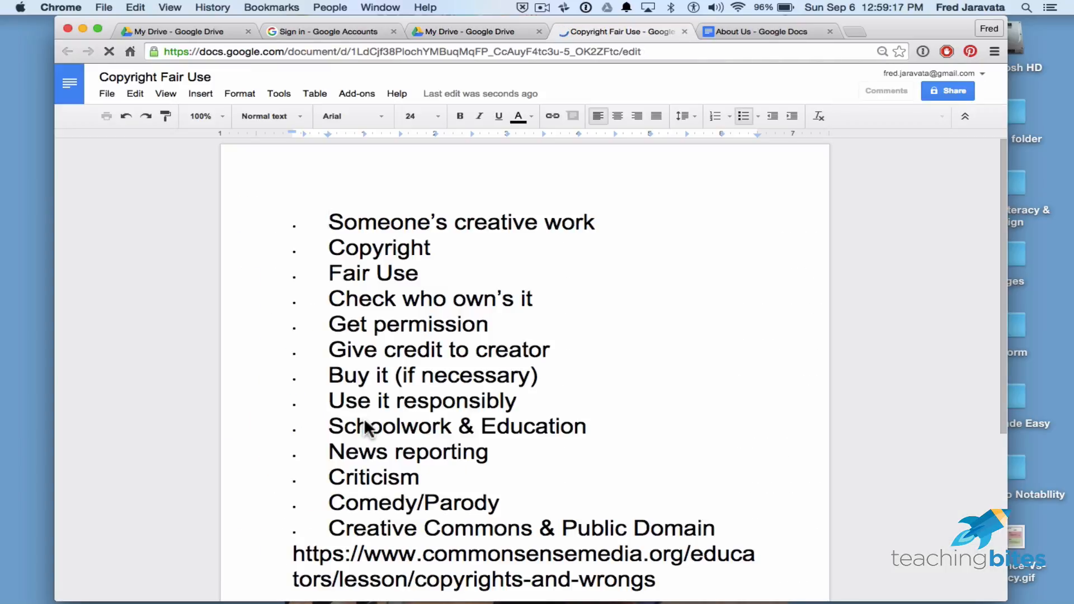
{"action": "left_click", "coordinate": [685, 32]}
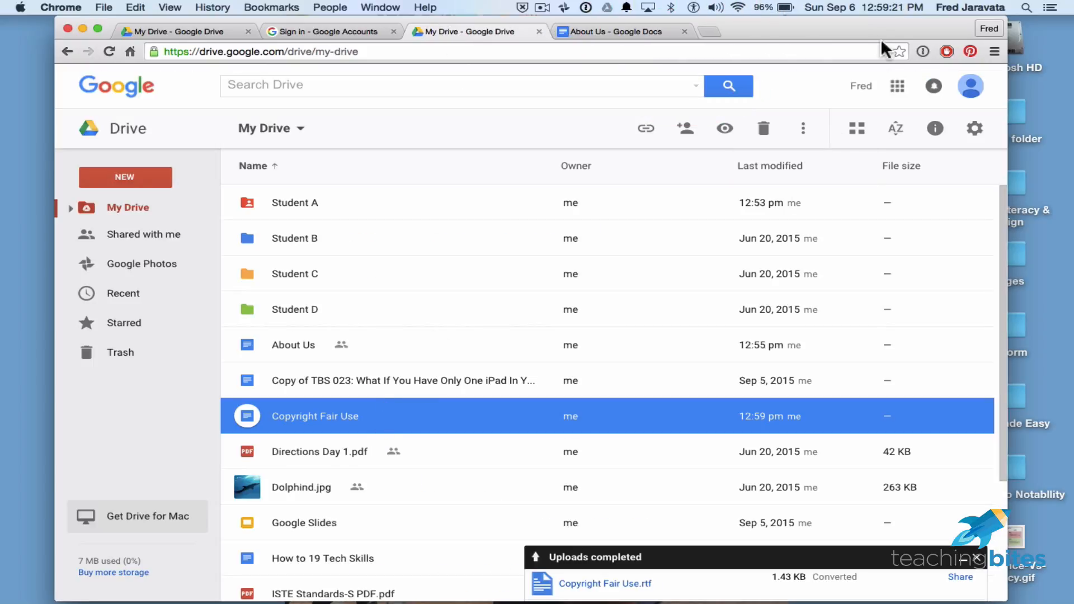
{"action": "left_click_drag", "start_coordinate": [879, 28], "coordinate": [560, 18]}
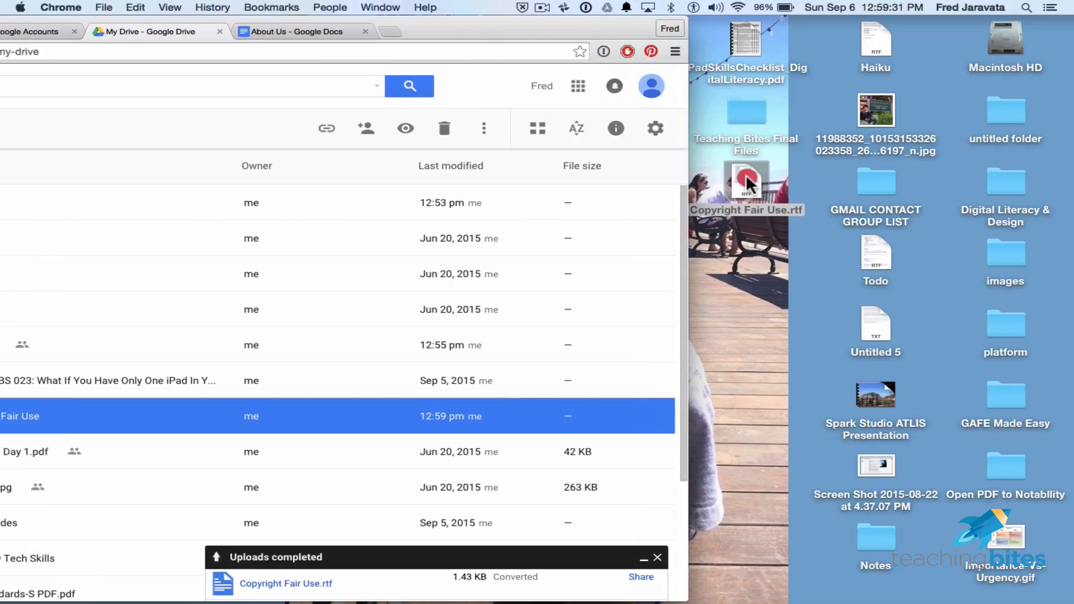
Drag Copyright Fair Use.rtf from the desktop into My Drive and check both converted copies.
{"action": "left_click_drag", "start_coordinate": [747, 184], "coordinate": [540, 290]}
{"action": "left_click_drag", "start_coordinate": [527, 275], "coordinate": [235, 360]}
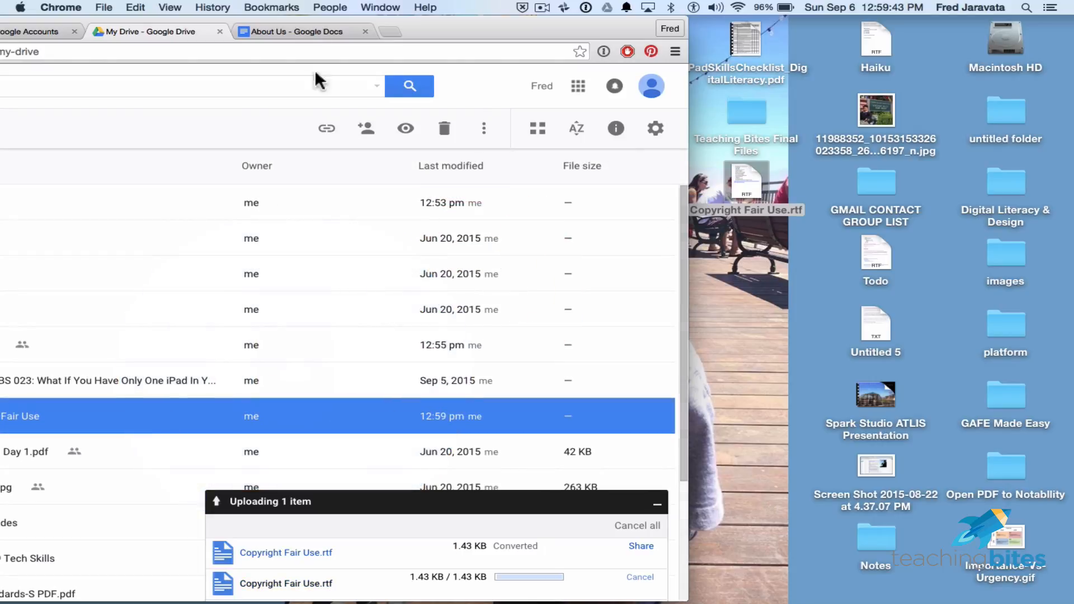
{"action": "left_click_drag", "start_coordinate": [434, 27], "coordinate": [701, 11]}
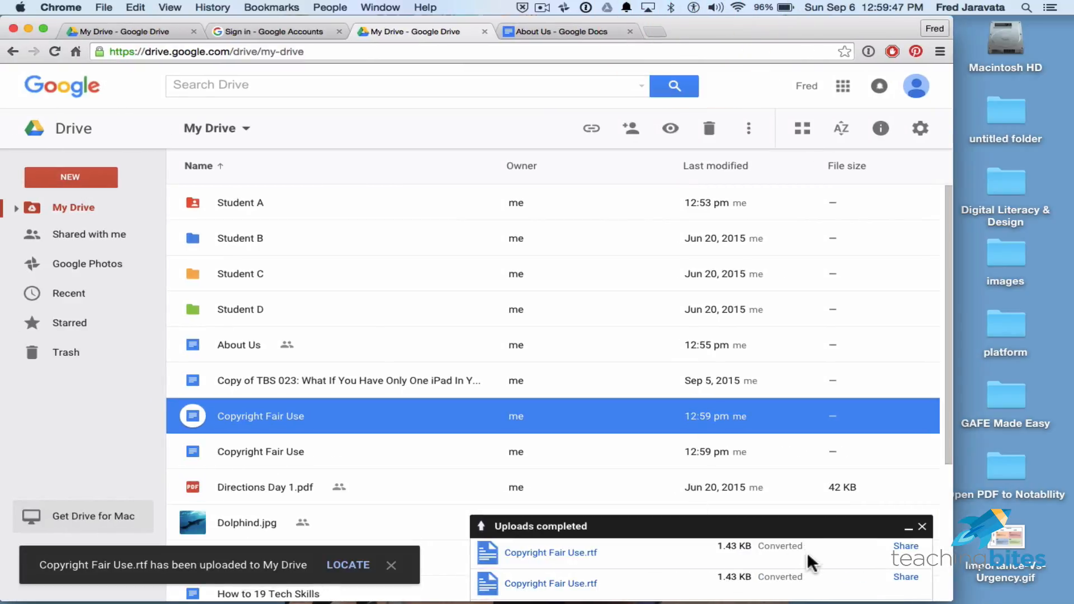
{"action": "left_click", "coordinate": [350, 450]}
{"action": "left_click", "coordinate": [360, 416]}
{"action": "left_click", "coordinate": [363, 443]}
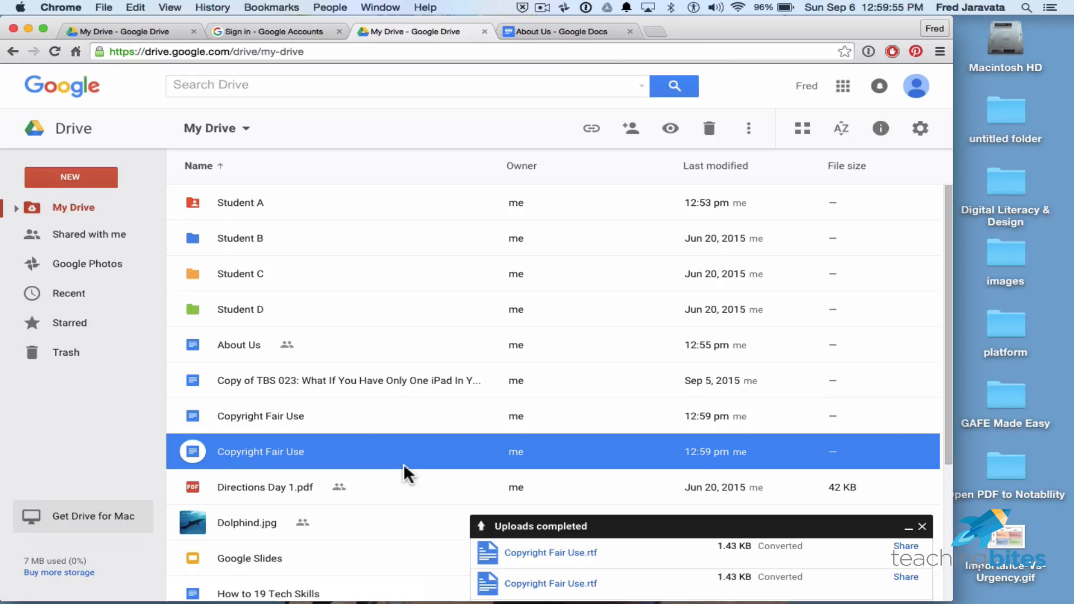
{"action": "left_click_drag", "start_coordinate": [781, 29], "coordinate": [807, 28]}
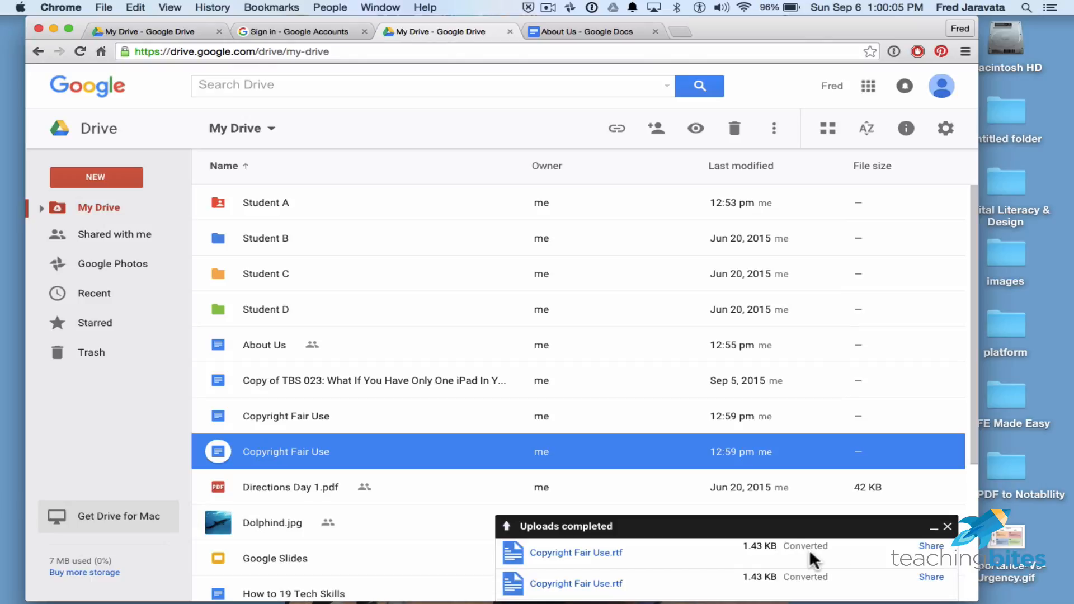
Turn off converting uploads to Google Docs format in Drive settings.
{"action": "left_click", "coordinate": [945, 134]}
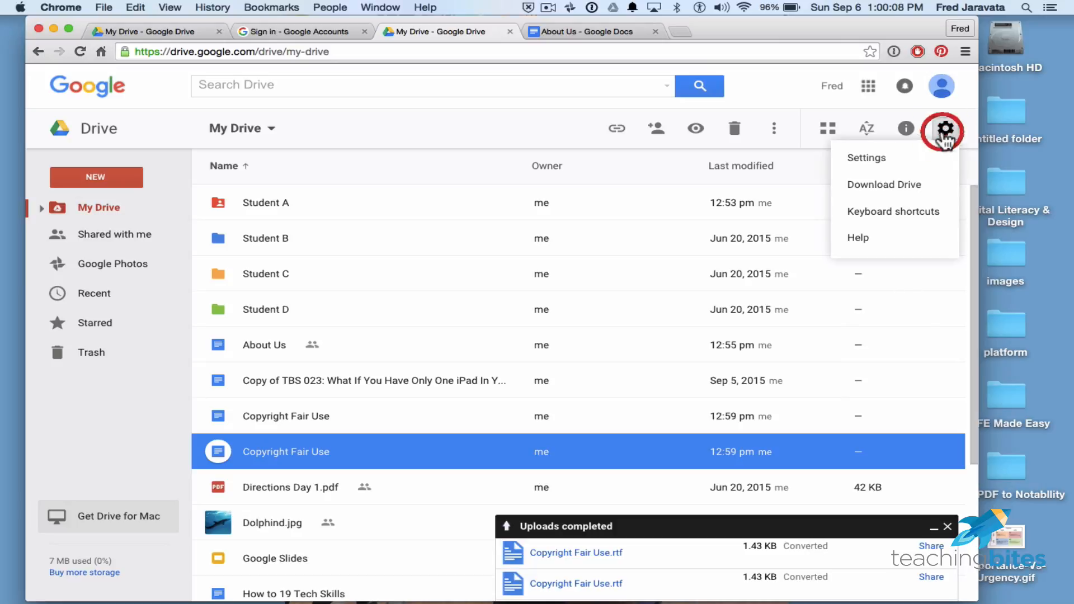
{"action": "left_click", "coordinate": [865, 156]}
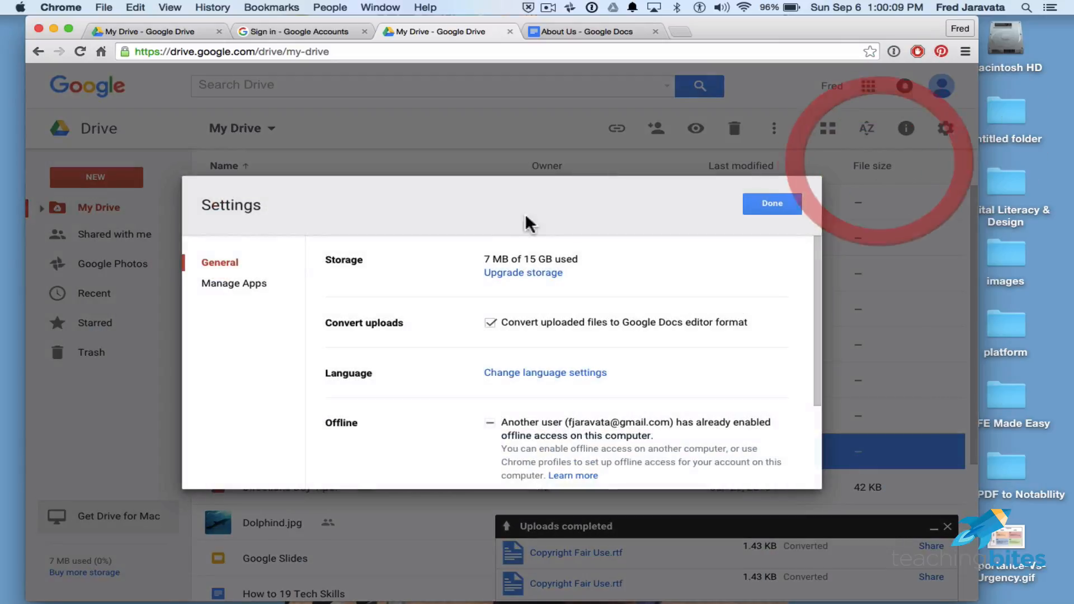
{"action": "left_click", "coordinate": [491, 323]}
{"action": "left_click", "coordinate": [771, 207]}
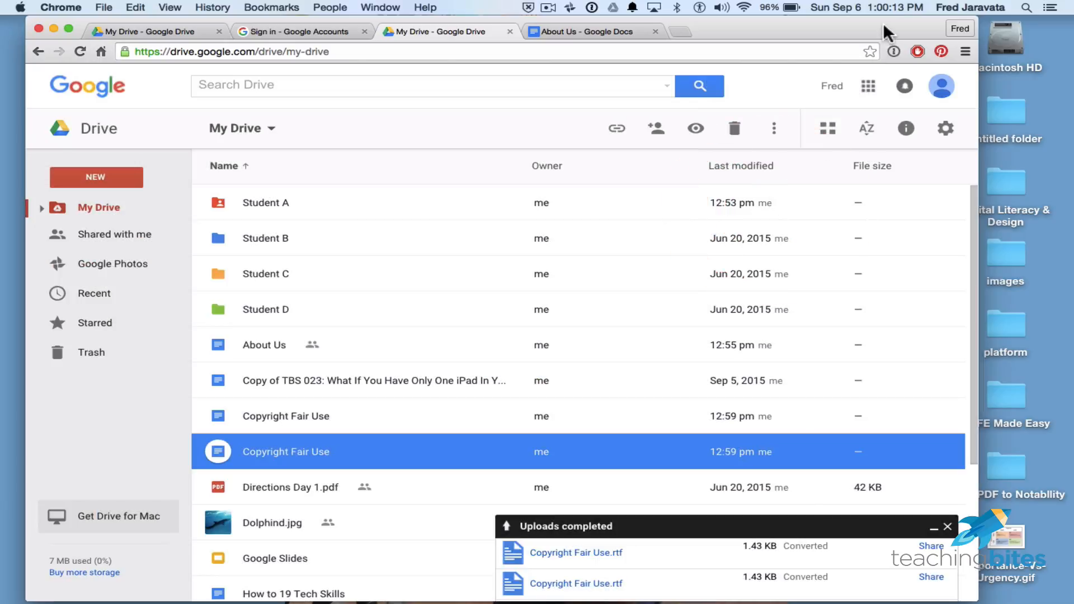
Drag Copyright Fair Use.rtf from the desktop into My Drive as an unconverted file.
{"action": "left_click_drag", "start_coordinate": [882, 23], "coordinate": [607, 20]}
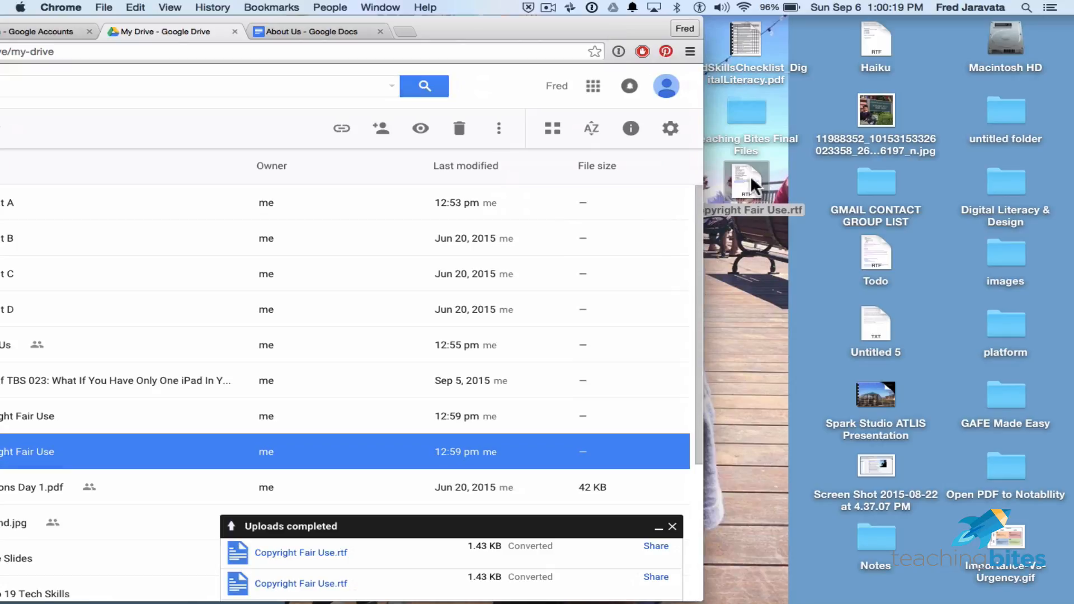
{"action": "mouse_move", "coordinate": [746, 182]}
{"action": "left_mouse_down"}
{"action": "mouse_move", "coordinate": [788, 175]}
{"action": "mouse_move", "coordinate": [760, 186]}
{"action": "left_mouse_up"}
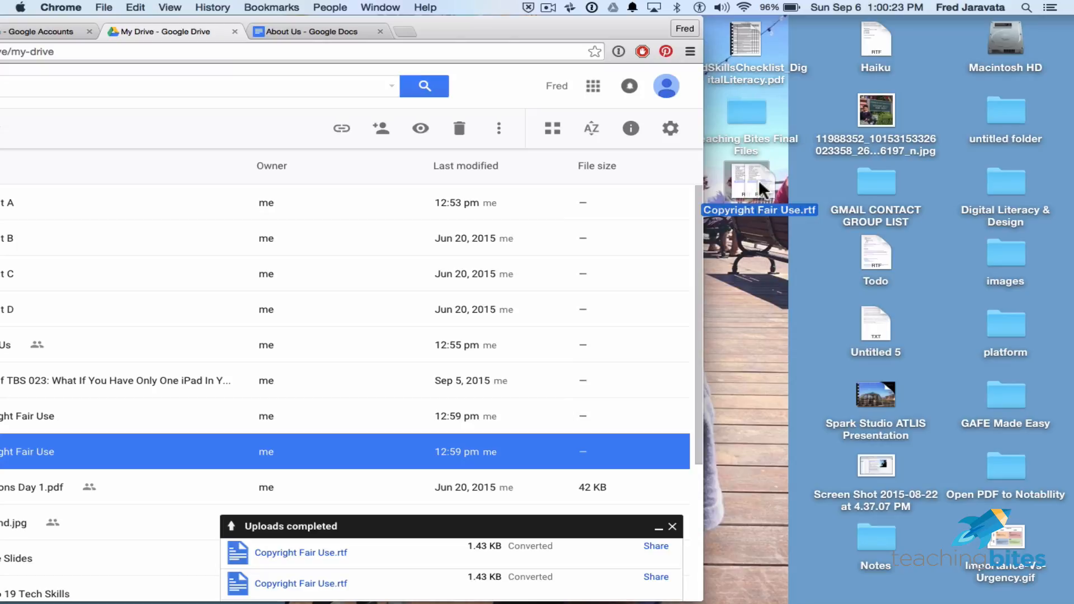
{"action": "left_click_drag", "start_coordinate": [759, 180], "coordinate": [758, 180]}
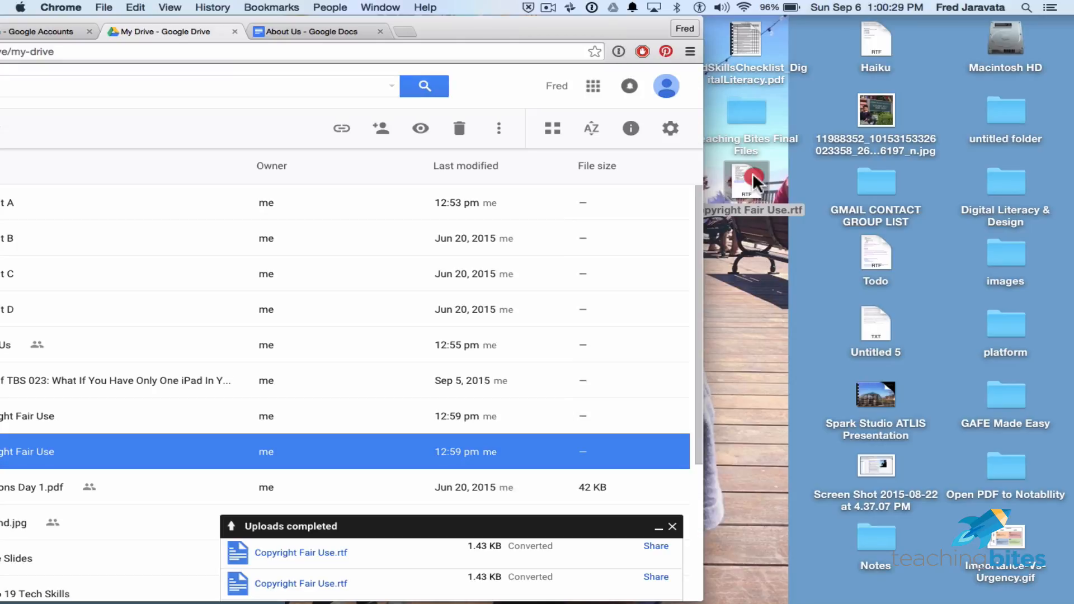
{"action": "left_click_drag", "start_coordinate": [750, 175], "coordinate": [442, 291]}
{"action": "left_click_drag", "start_coordinate": [492, 21], "coordinate": [767, 4]}
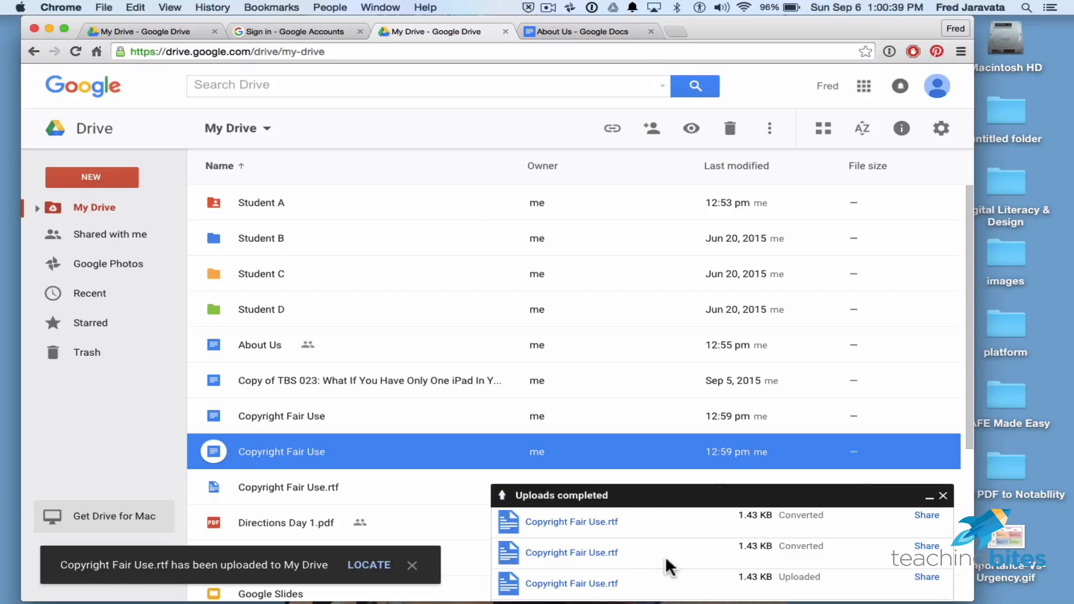
{"action": "scroll", "coordinate": [640, 443], "scroll_direction": "down", "scroll_amount": 2}
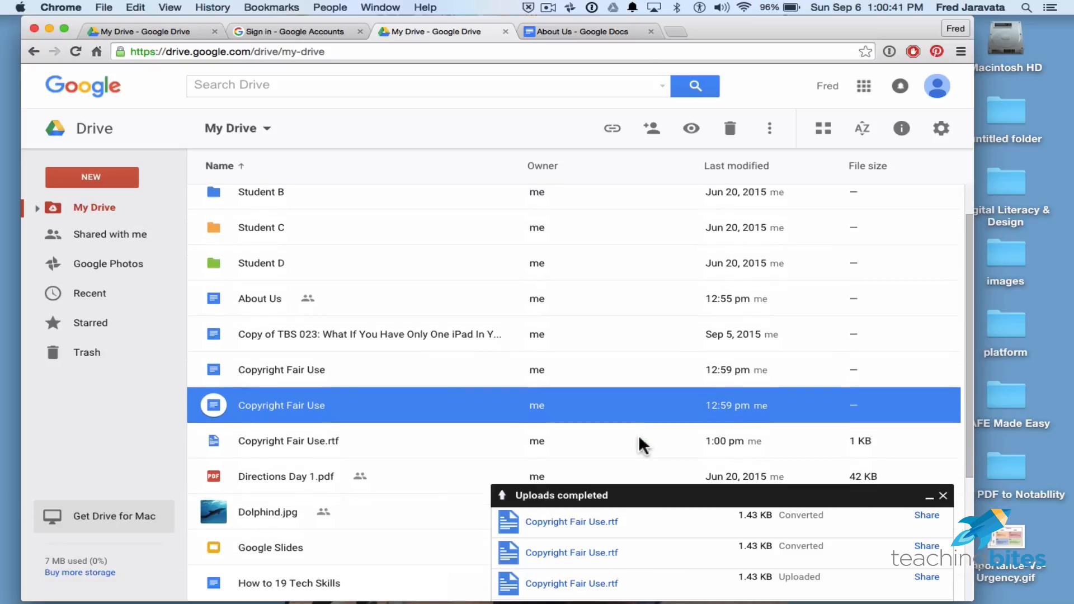
Compare the three Copyright Fair Use files and open the .rtf version in preview.
{"action": "left_click", "coordinate": [383, 448]}
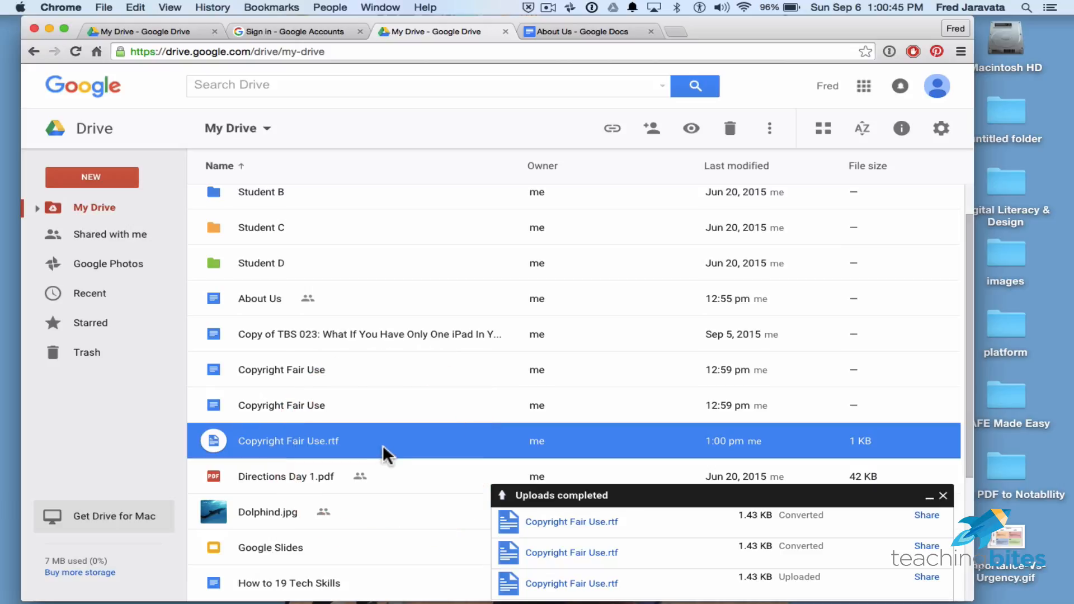
{"action": "left_click", "coordinate": [303, 367]}
{"action": "left_click", "coordinate": [290, 402]}
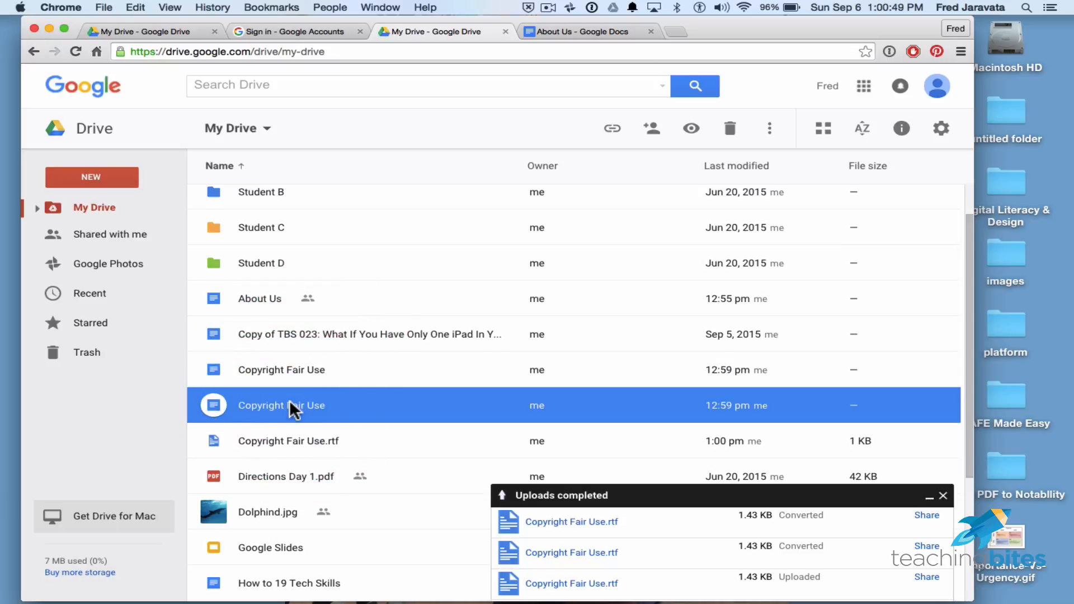
{"action": "left_click", "coordinate": [241, 441]}
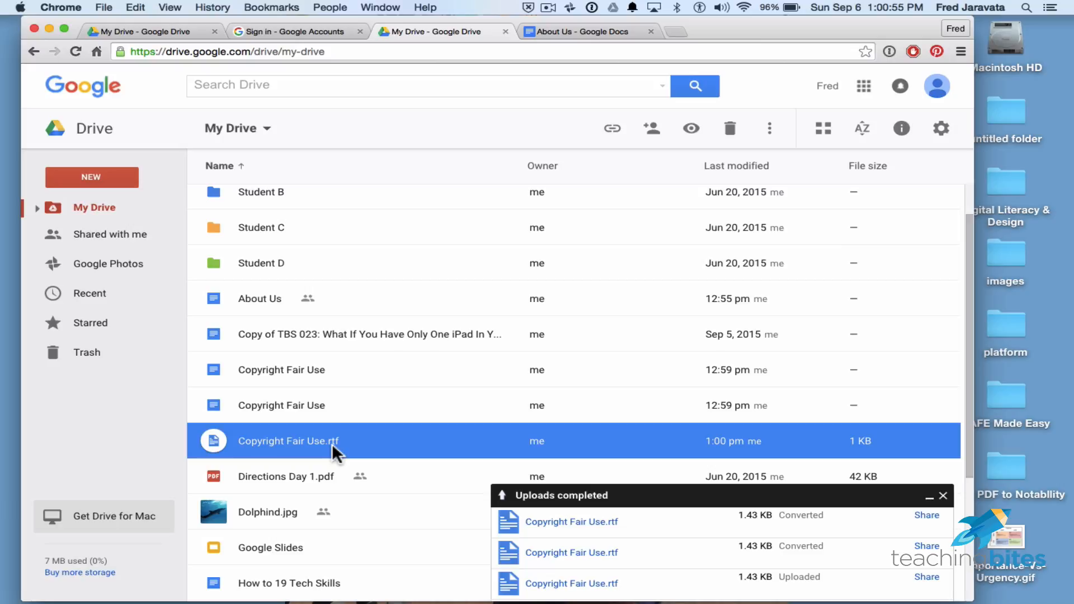
{"action": "double_click", "coordinate": [217, 439]}
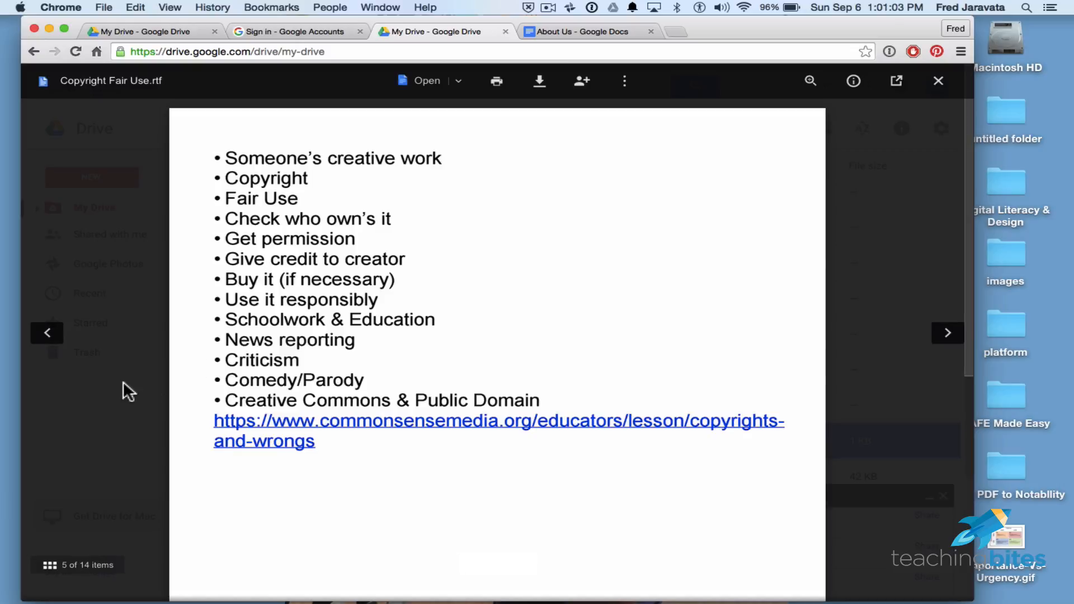
Read the .rtf's fair-use bullet list, opening and dismissing its more-actions menu.
{"action": "scroll", "coordinate": [492, 302], "scroll_direction": "down", "scroll_amount": 3}
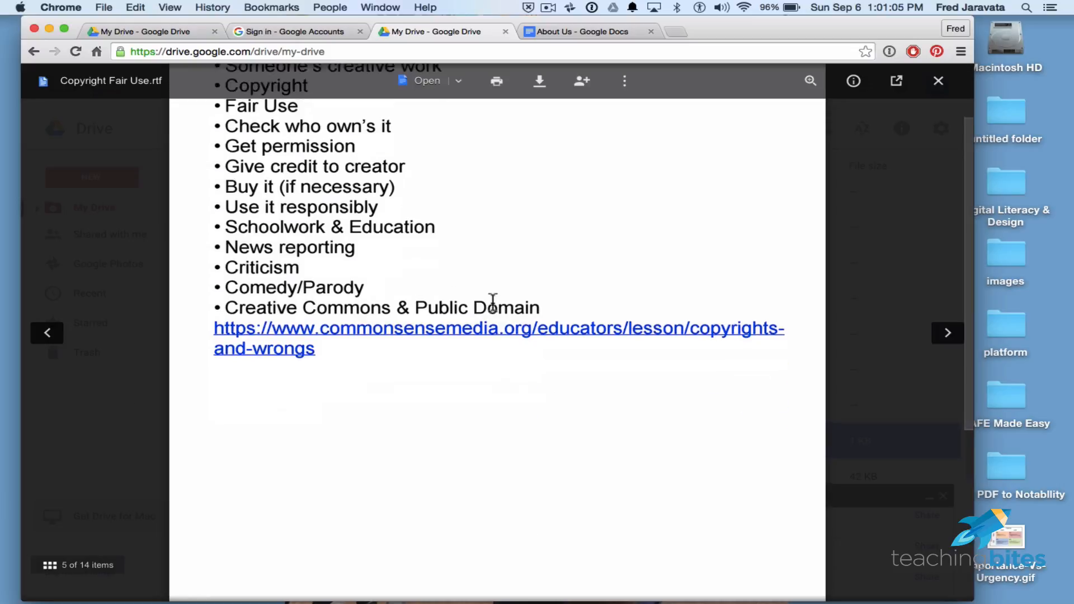
{"action": "scroll", "coordinate": [492, 302], "scroll_direction": "up", "scroll_amount": 3}
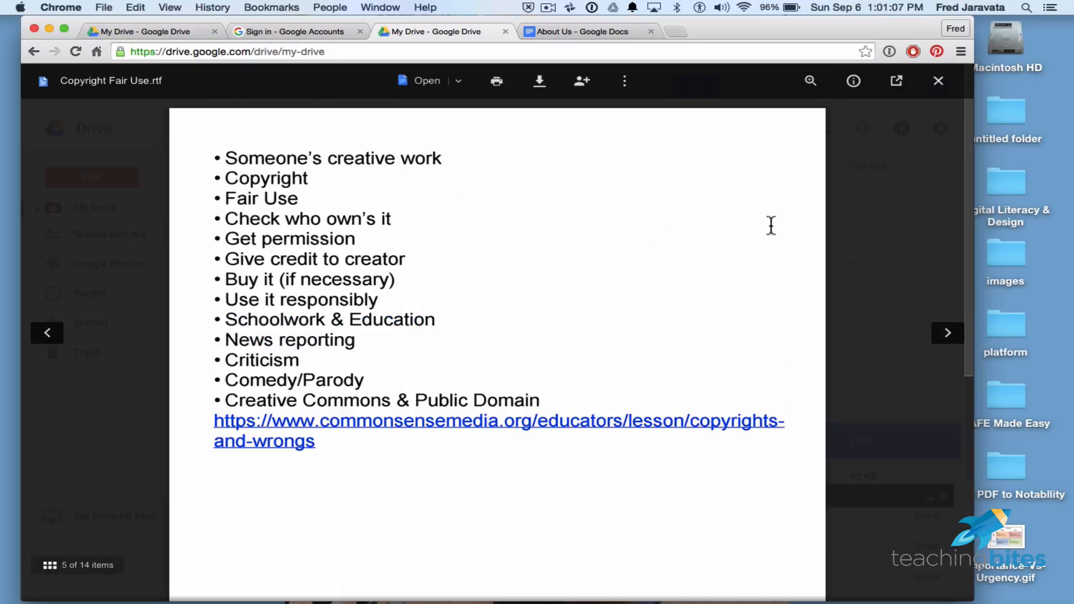
{"action": "left_click", "coordinate": [426, 165]}
{"action": "left_click", "coordinate": [326, 157]}
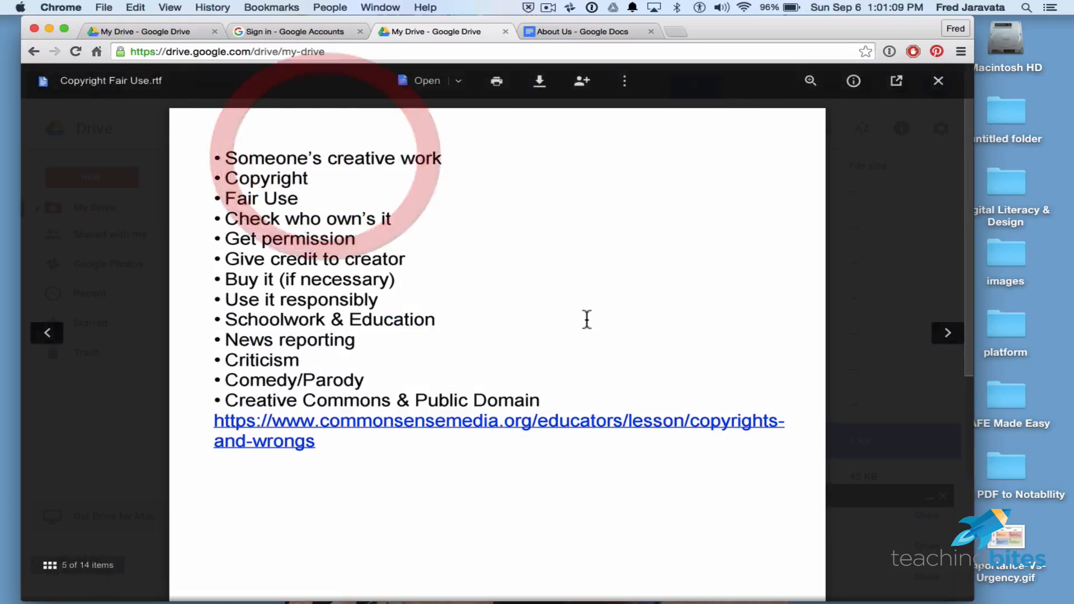
{"action": "scroll", "coordinate": [587, 319], "scroll_direction": "down", "scroll_amount": 6}
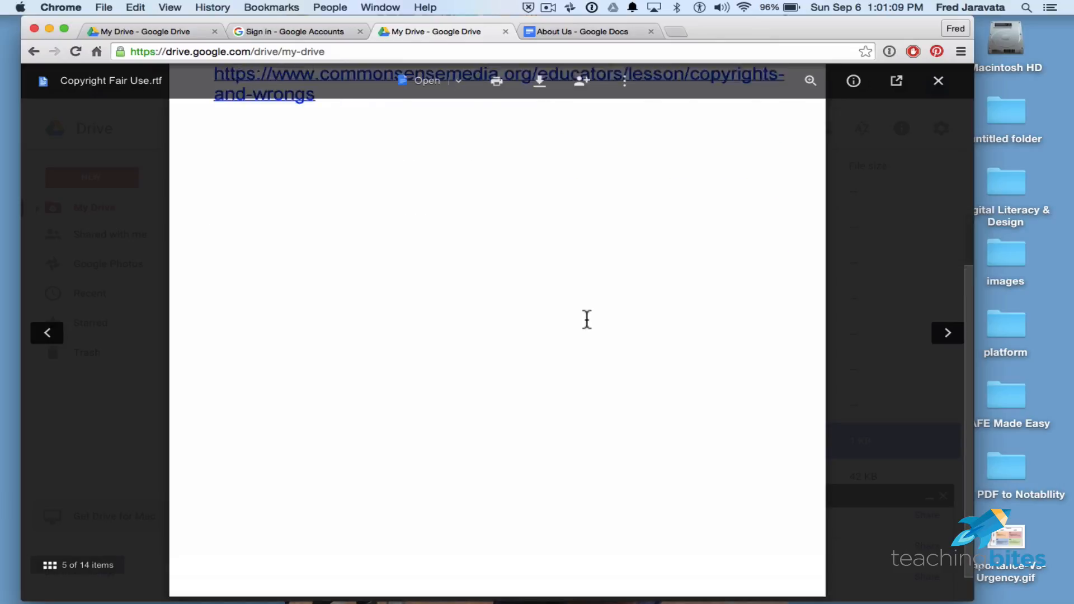
{"action": "left_click", "coordinate": [626, 82]}
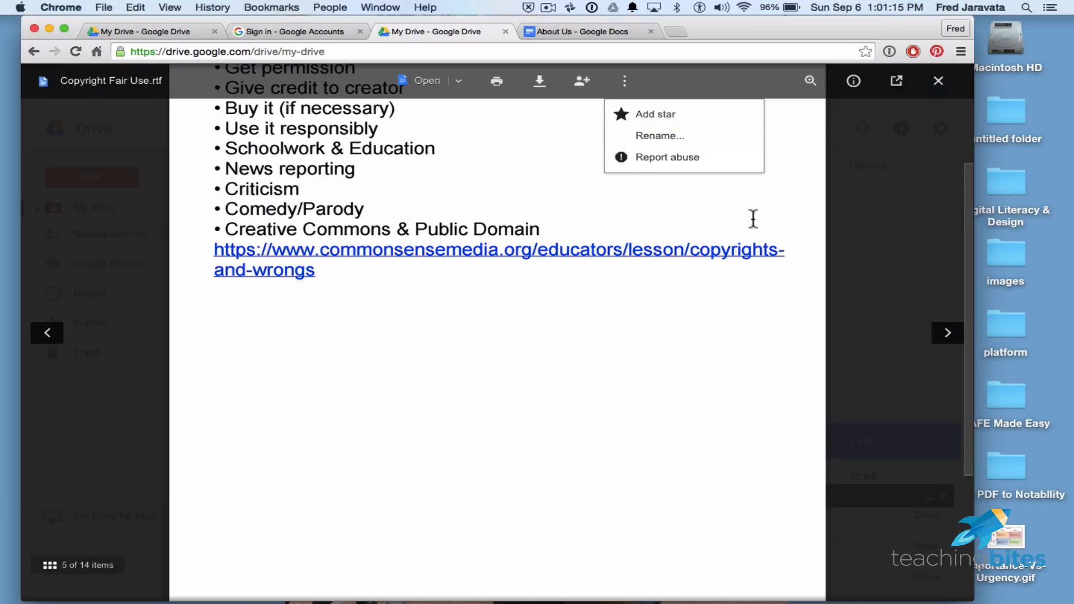
{"action": "left_click", "coordinate": [802, 223]}
{"action": "scroll", "coordinate": [802, 224], "scroll_direction": "up", "scroll_amount": 3}
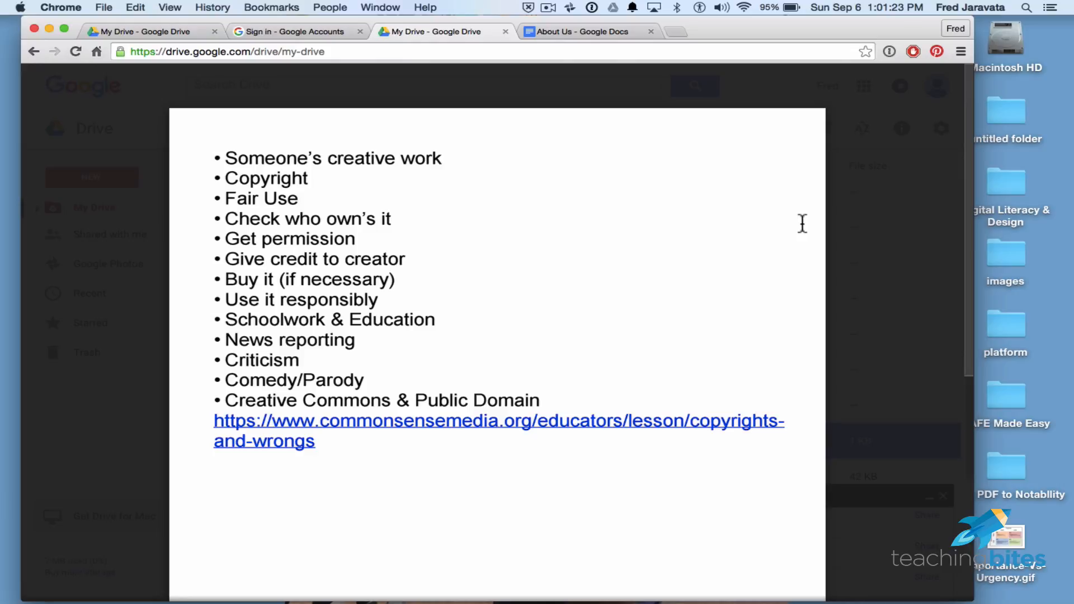
Close the Copyright Fair Use.rtf preview and search Spotlight for .doc files.
{"action": "left_click", "coordinate": [900, 250]}
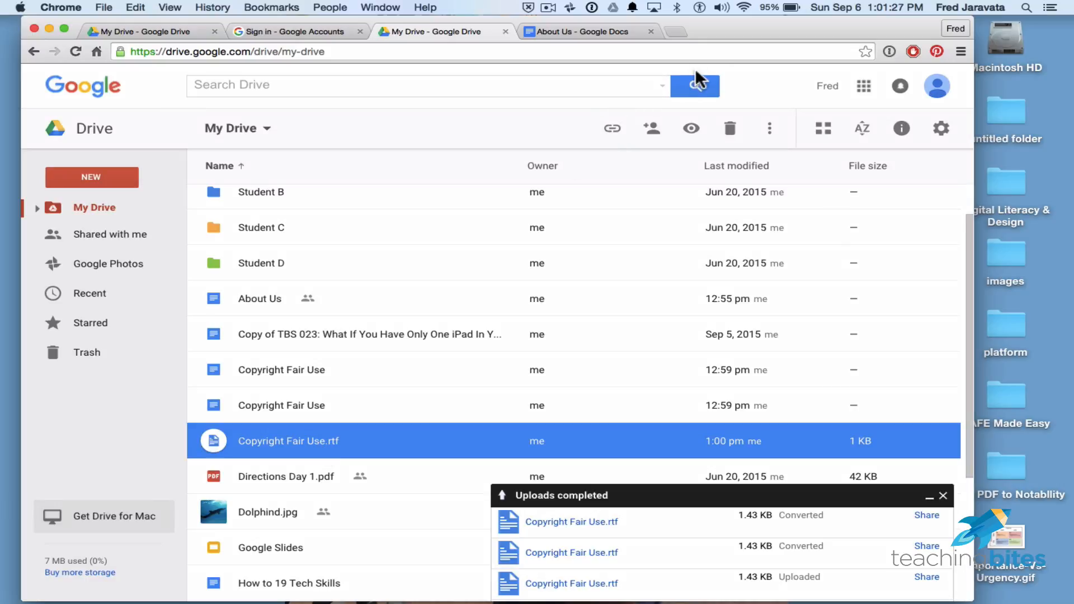
{"action": "left_click", "coordinate": [1025, 7]}
{"action": "type", "text": ".doc"}
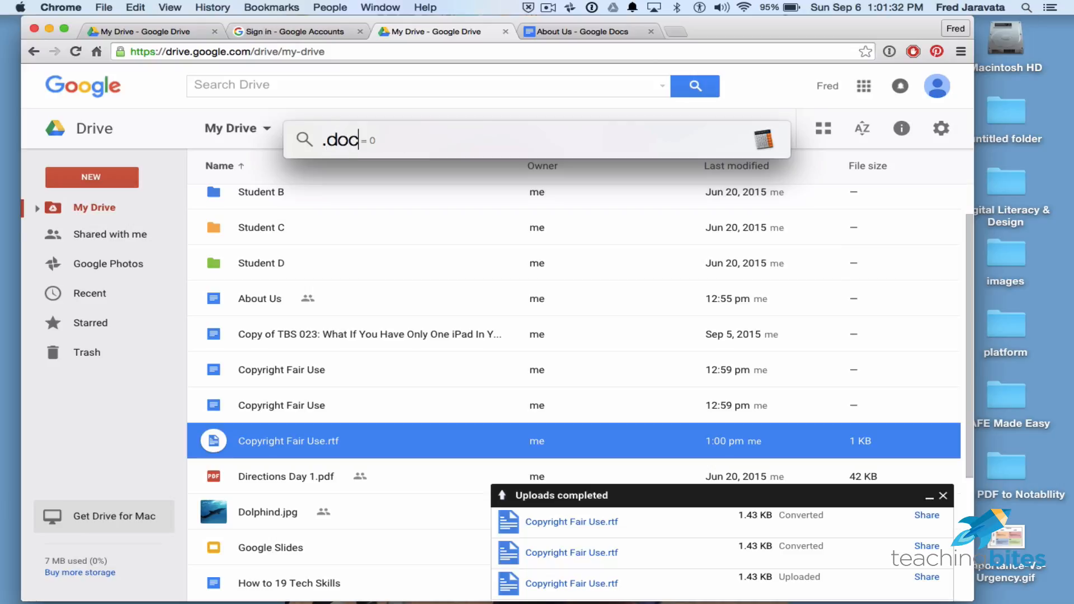
{"action": "key", "text": "BackSpace"}
{"action": "type", "text": "c"}
{"action": "key", "text": "Escape"}
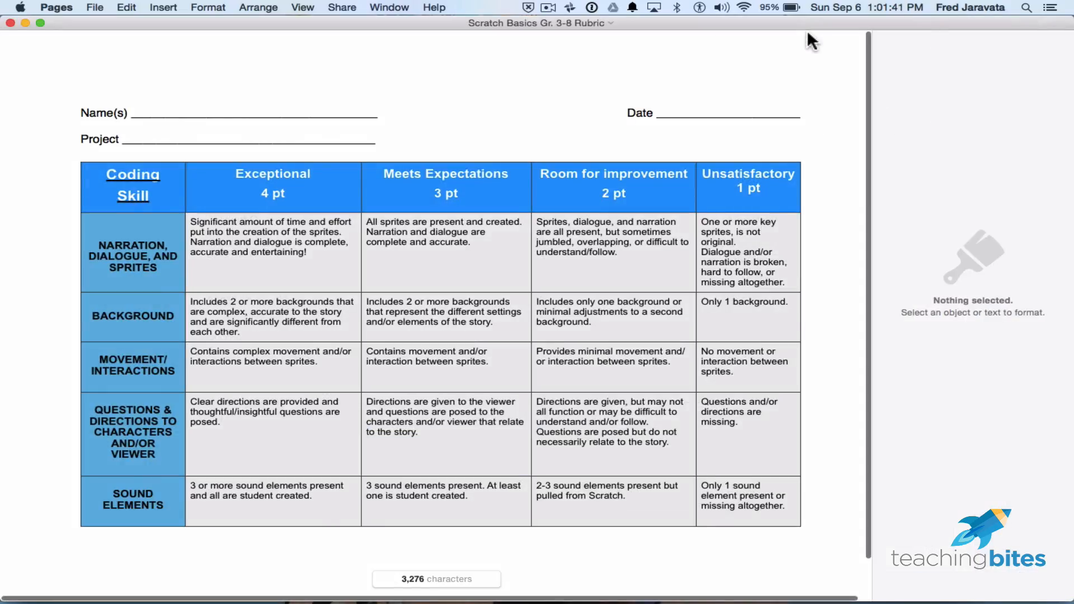
Move the Scratch Basics Gr. 3-8 Rubric document in Pages to the Desktop.
{"action": "left_click", "coordinate": [94, 8]}
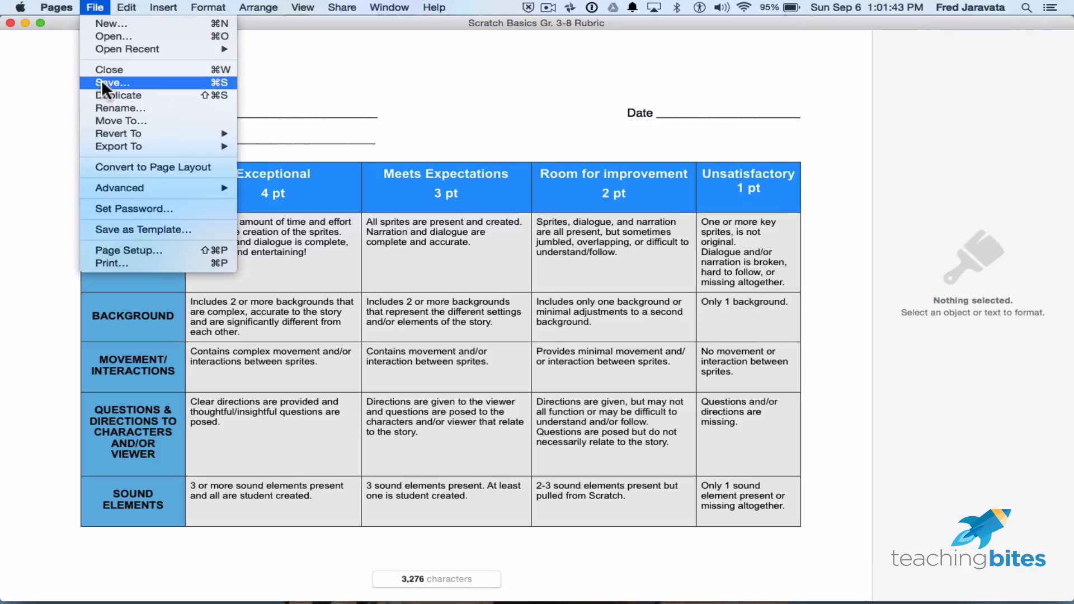
{"action": "left_click", "coordinate": [108, 119]}
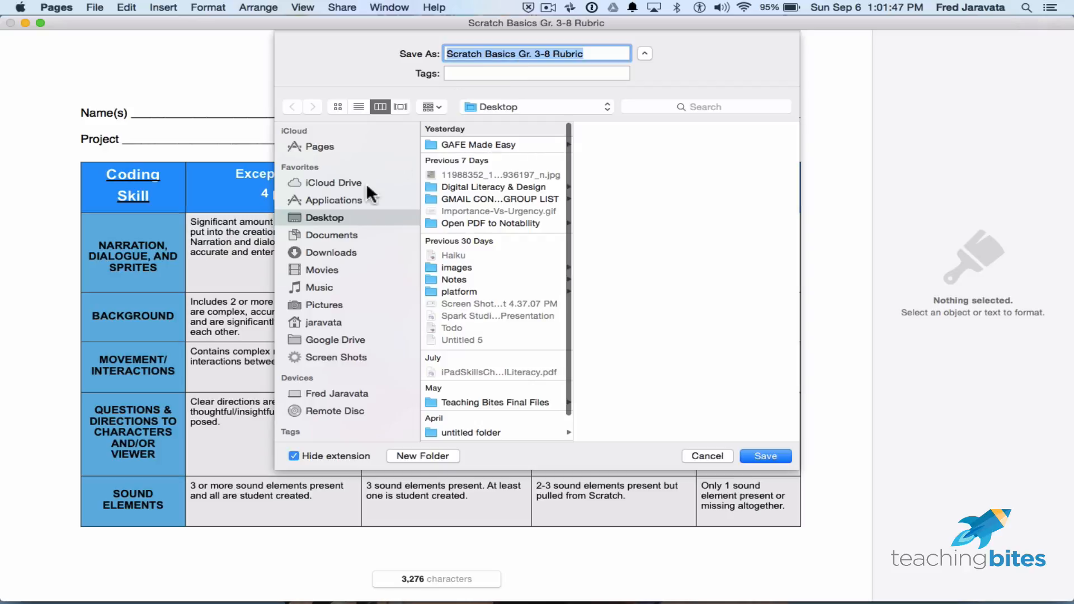
{"action": "left_click", "coordinate": [335, 216]}
{"action": "left_click", "coordinate": [753, 454]}
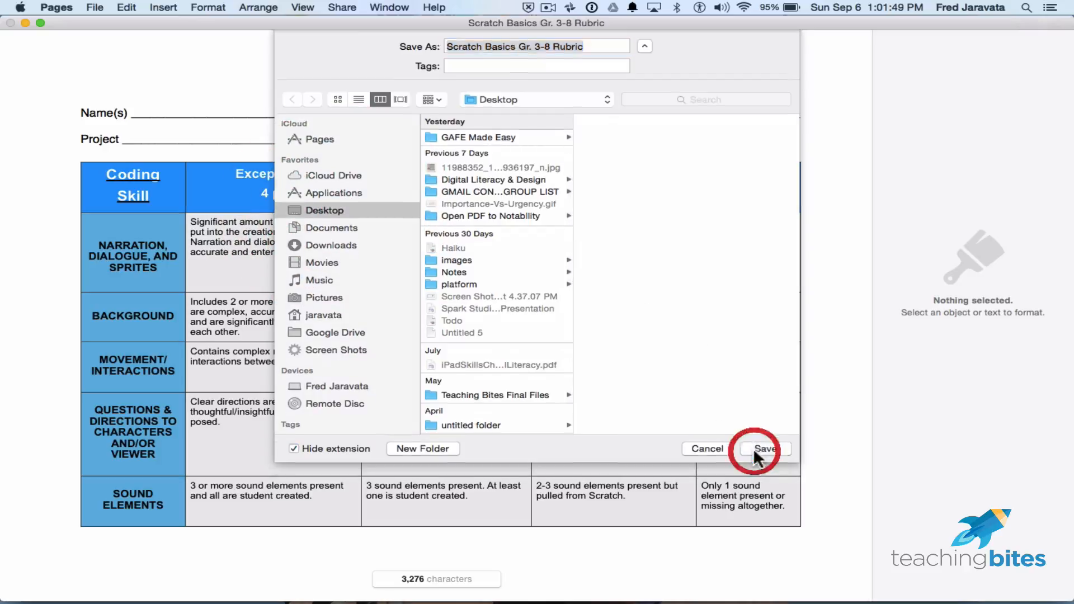
Close the rubric, clear Drive's uploads list, and reopen the rubric from the Desktop.
{"action": "left_click", "coordinate": [10, 23]}
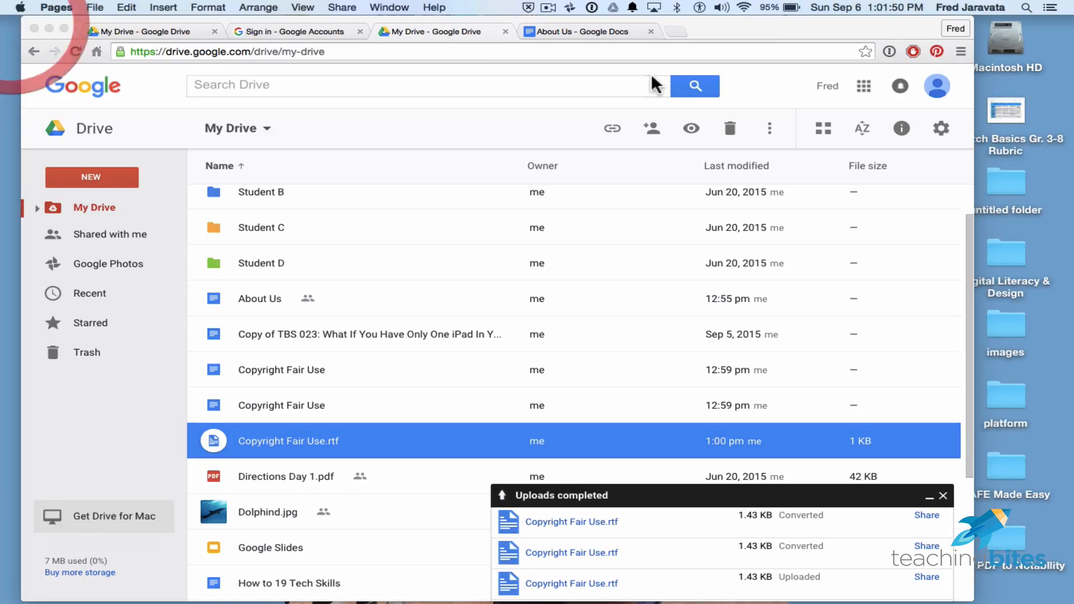
{"action": "left_click", "coordinate": [727, 29]}
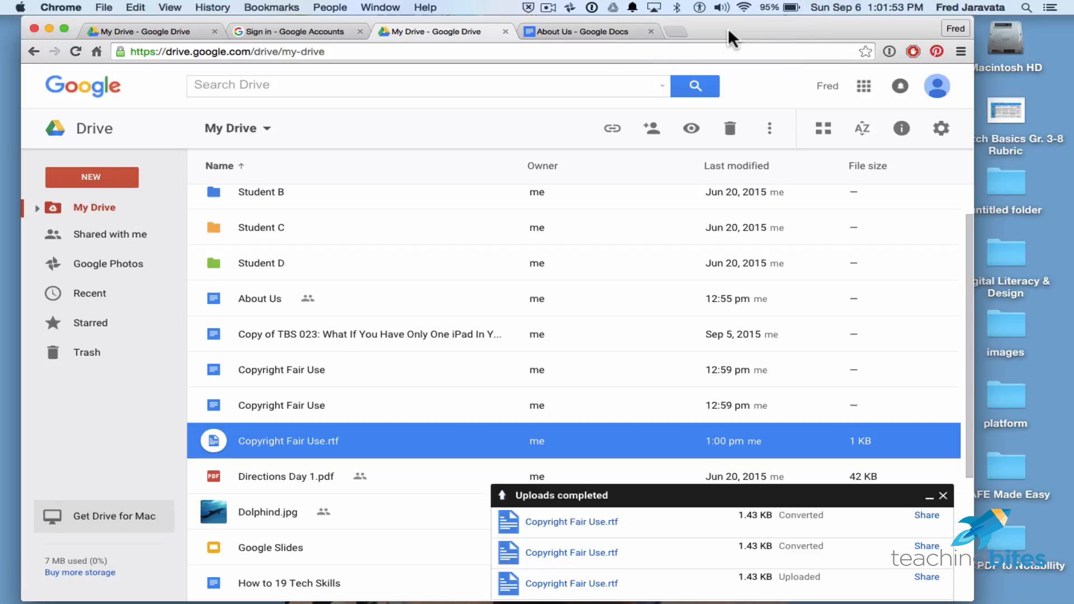
{"action": "left_click", "coordinate": [943, 495]}
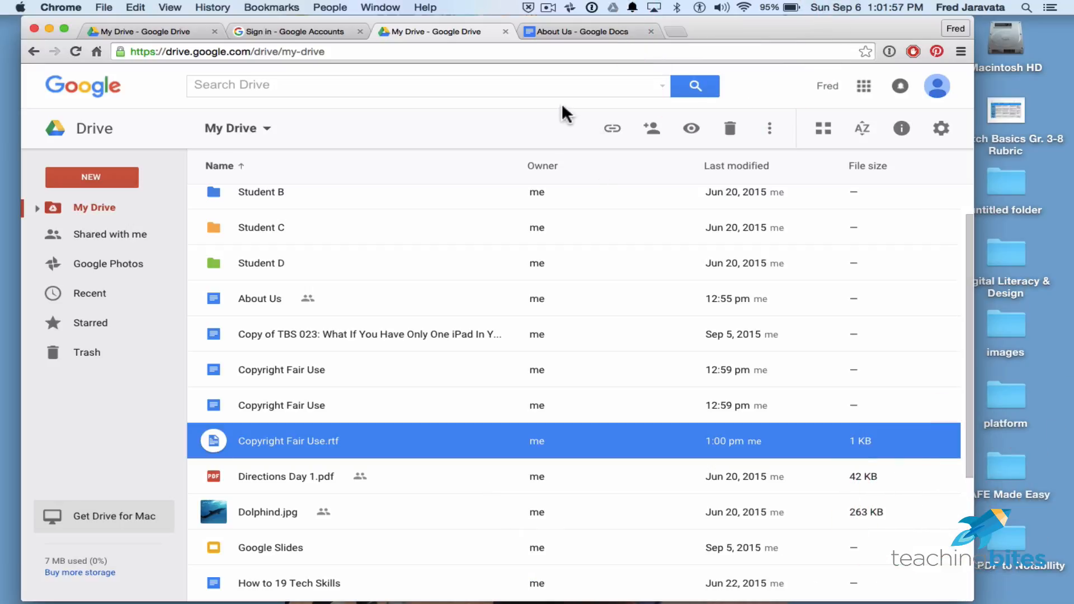
{"action": "left_click_drag", "start_coordinate": [844, 29], "coordinate": [746, 35]}
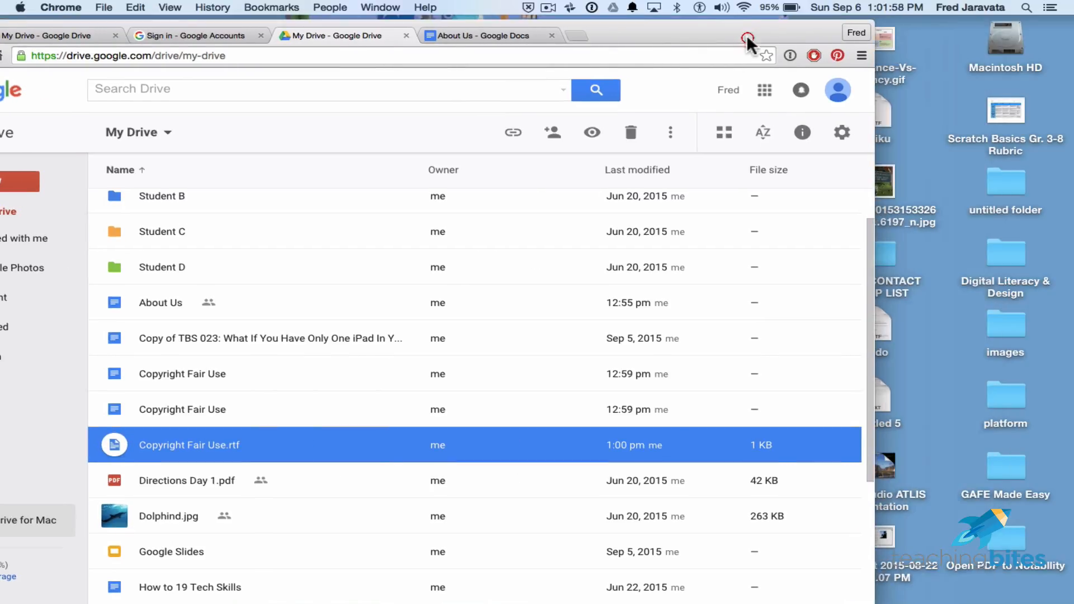
{"action": "double_click", "coordinate": [1008, 113]}
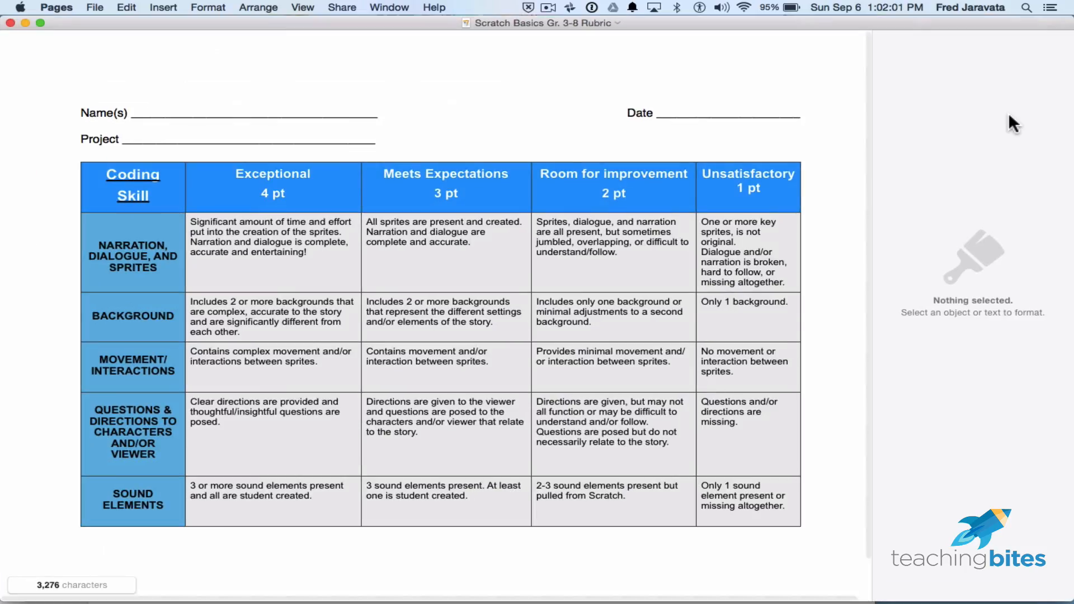
Export the rubric from Pages as a Word file to the Desktop and close it.
{"action": "left_click", "coordinate": [97, 7]}
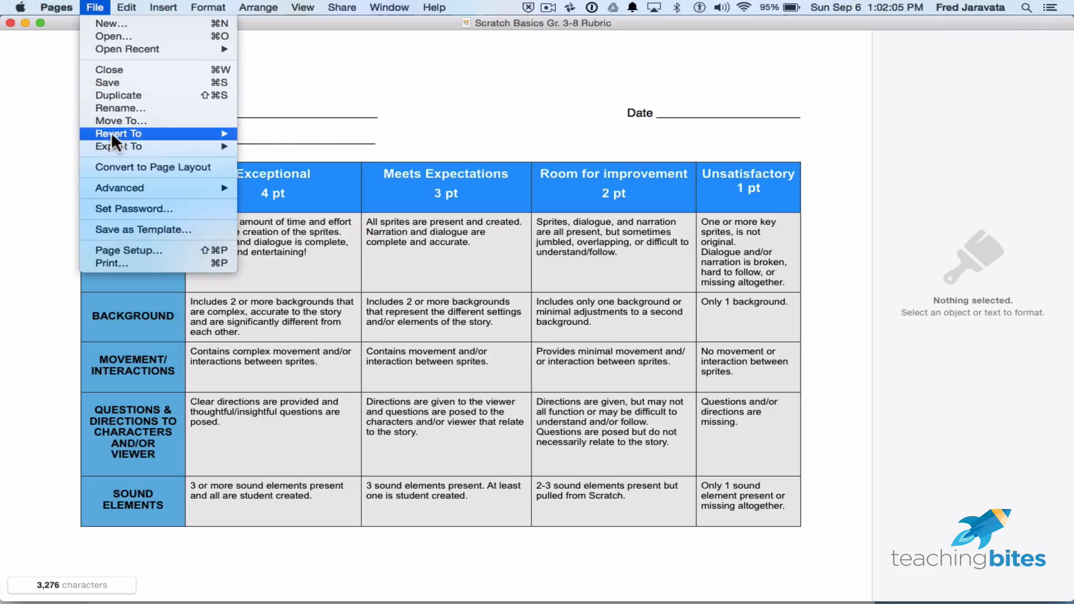
{"action": "mouse_move", "coordinate": [109, 141]}
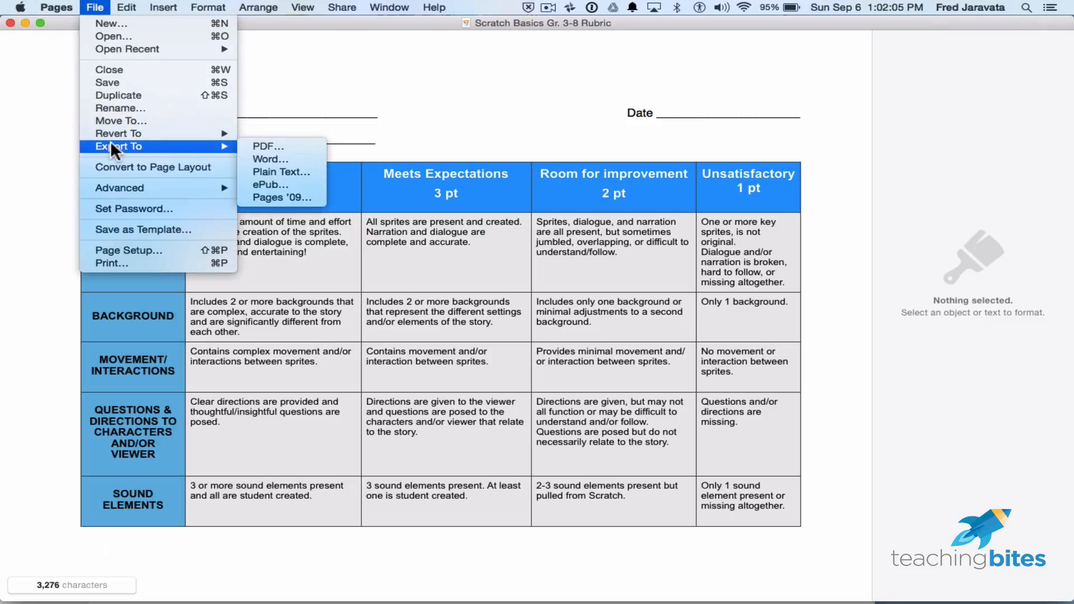
{"action": "left_click", "coordinate": [295, 158]}
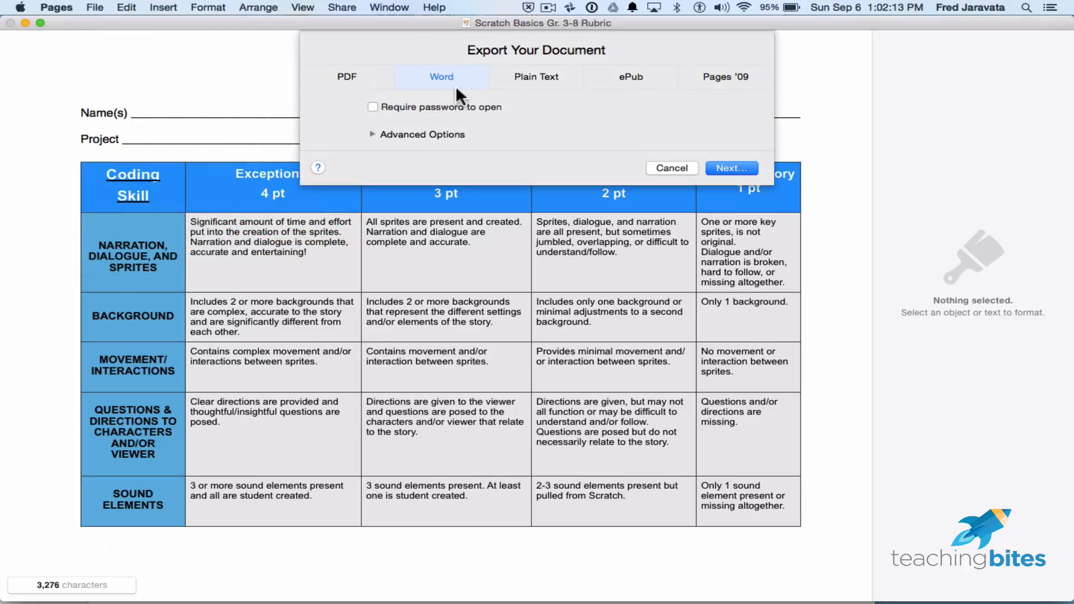
{"action": "left_click", "coordinate": [744, 166]}
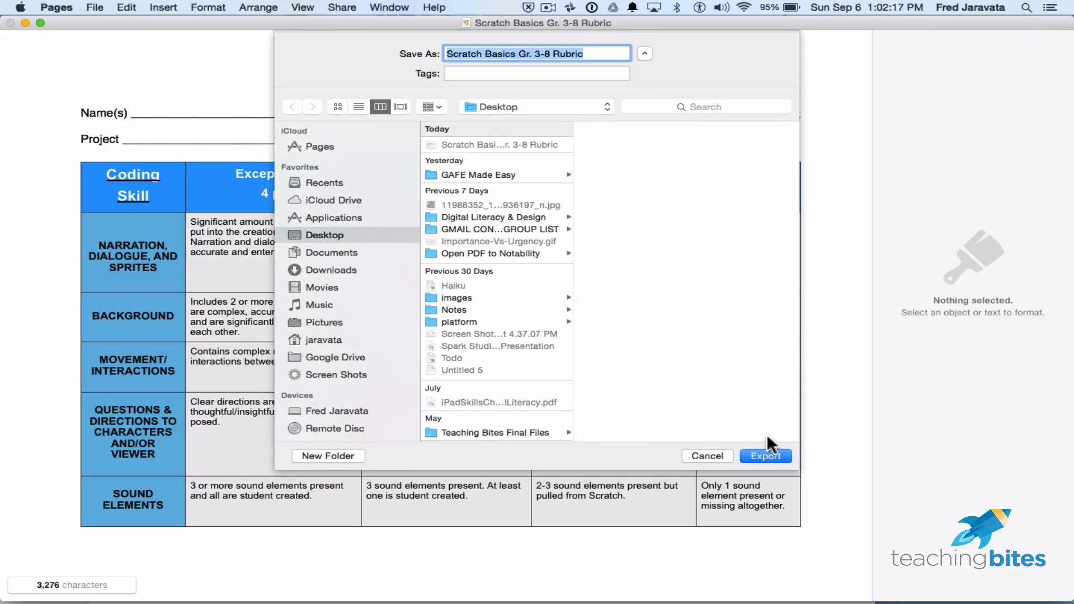
{"action": "left_click", "coordinate": [765, 456]}
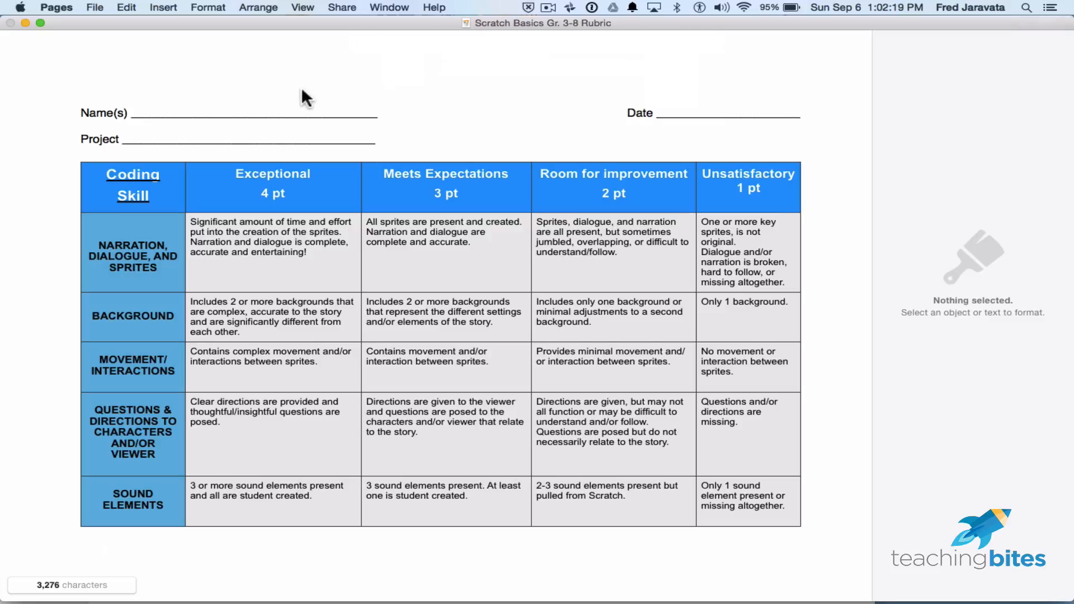
{"action": "left_click", "coordinate": [10, 23]}
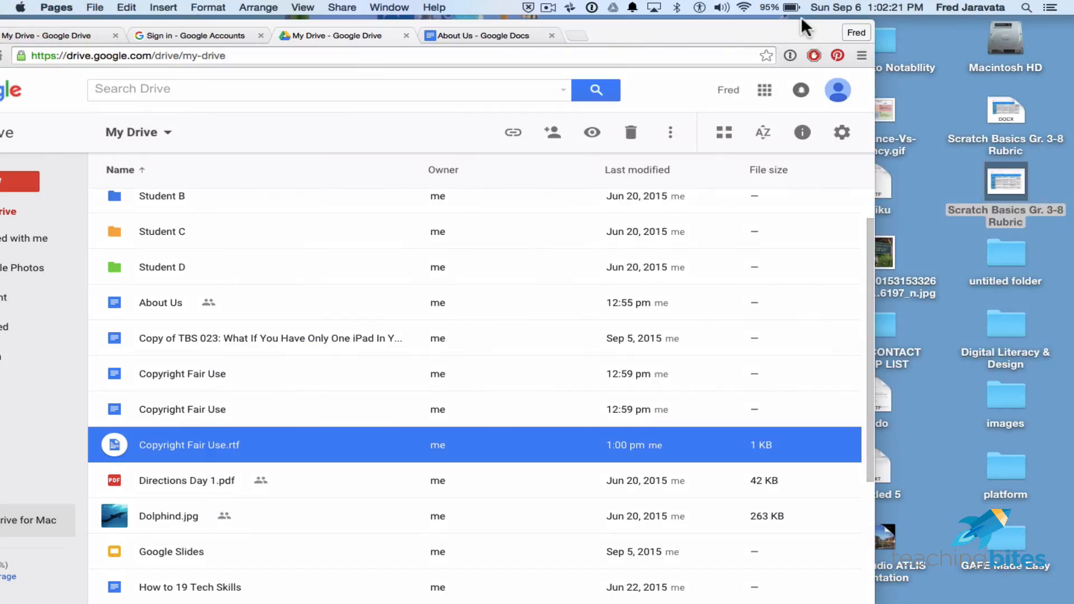
Drag the Word rubric from the Desktop into My Drive to upload it.
{"action": "left_click_drag", "start_coordinate": [806, 20], "coordinate": [871, 23]}
{"action": "left_click", "coordinate": [1007, 181]}
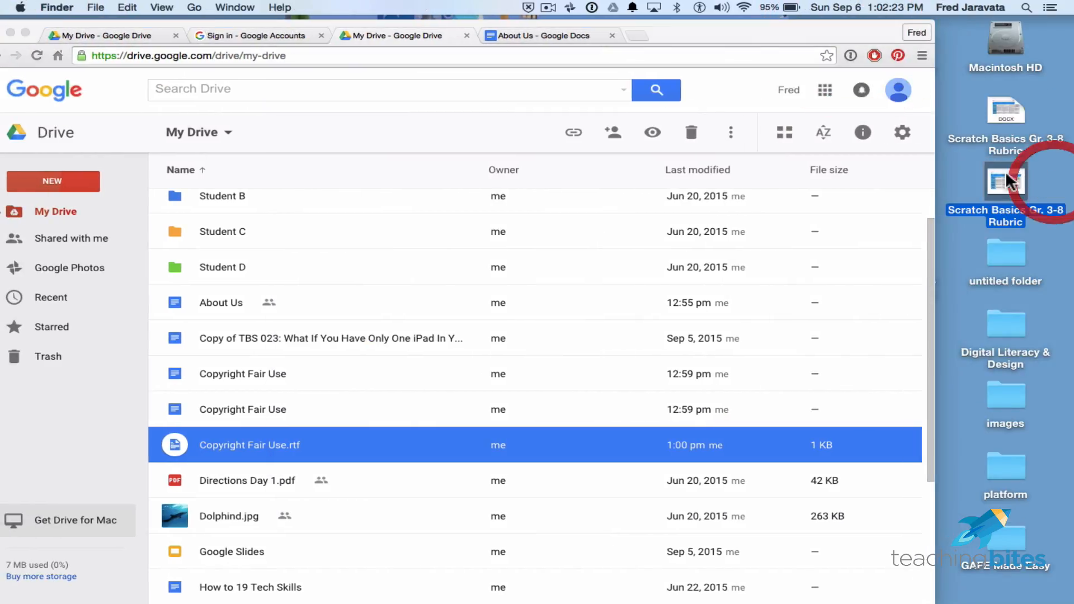
{"action": "left_click", "coordinate": [1043, 163]}
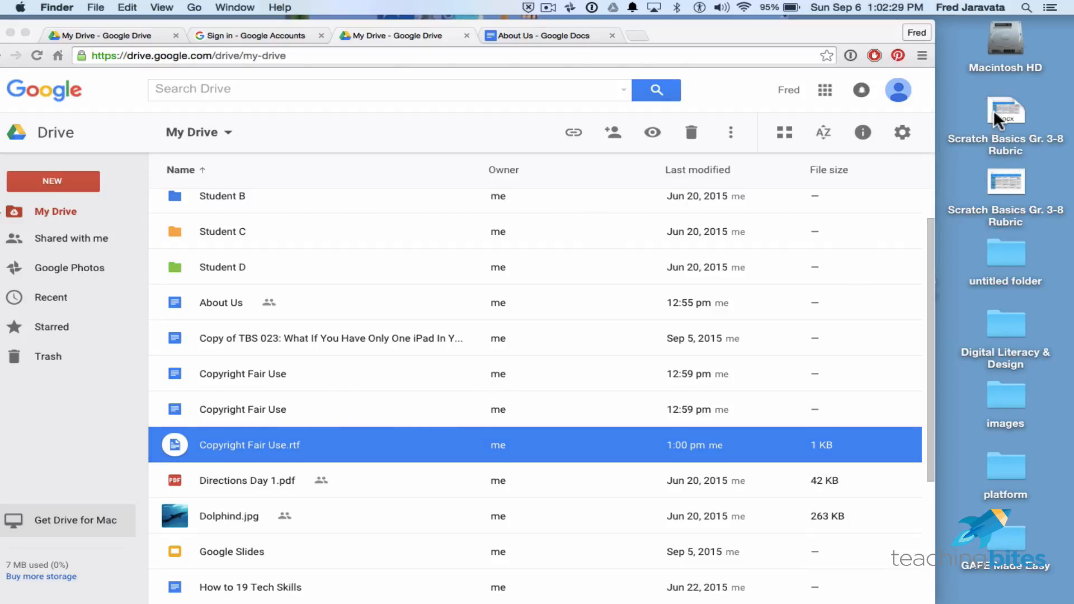
{"action": "left_click_drag", "start_coordinate": [994, 112], "coordinate": [423, 292]}
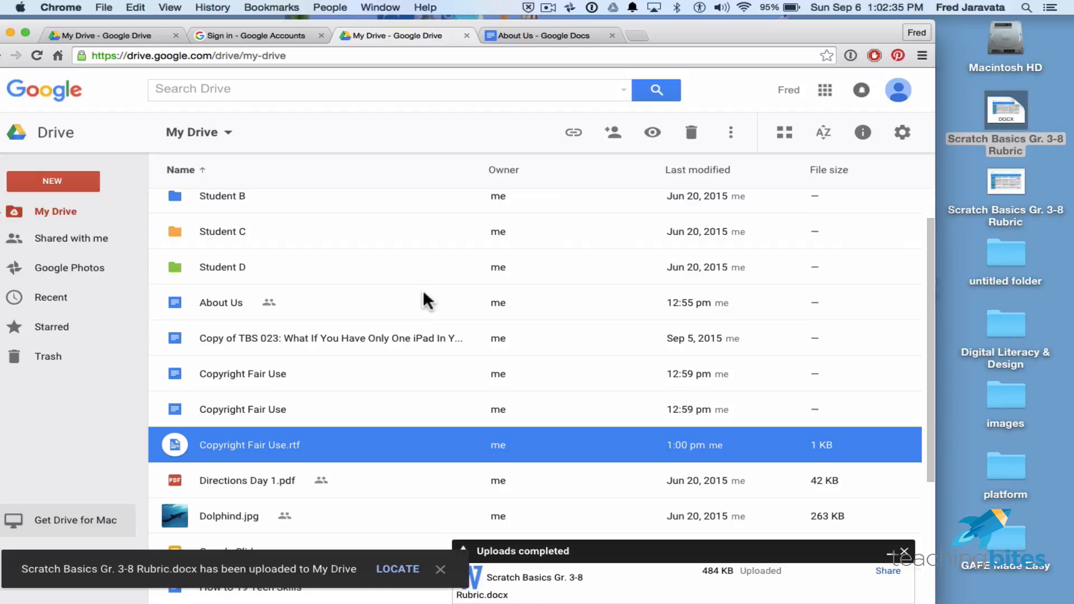
Dismiss the upload notices and preview Scratch Basics Gr. 3-8 Rubric.docx in My Drive.
{"action": "scroll", "coordinate": [462, 383], "scroll_direction": "down", "scroll_amount": 2}
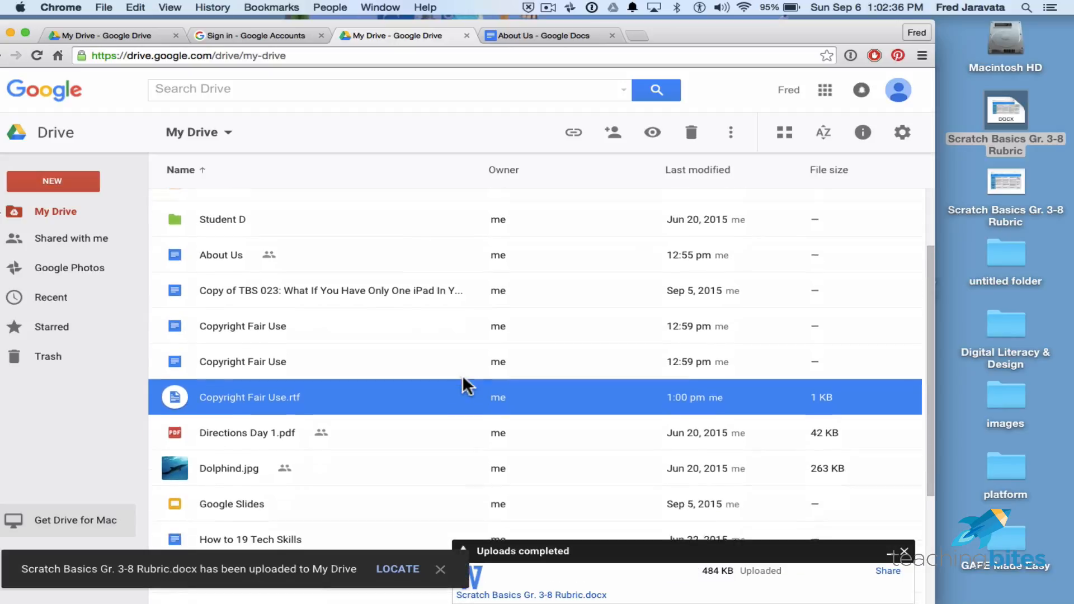
{"action": "left_click", "coordinate": [440, 569]}
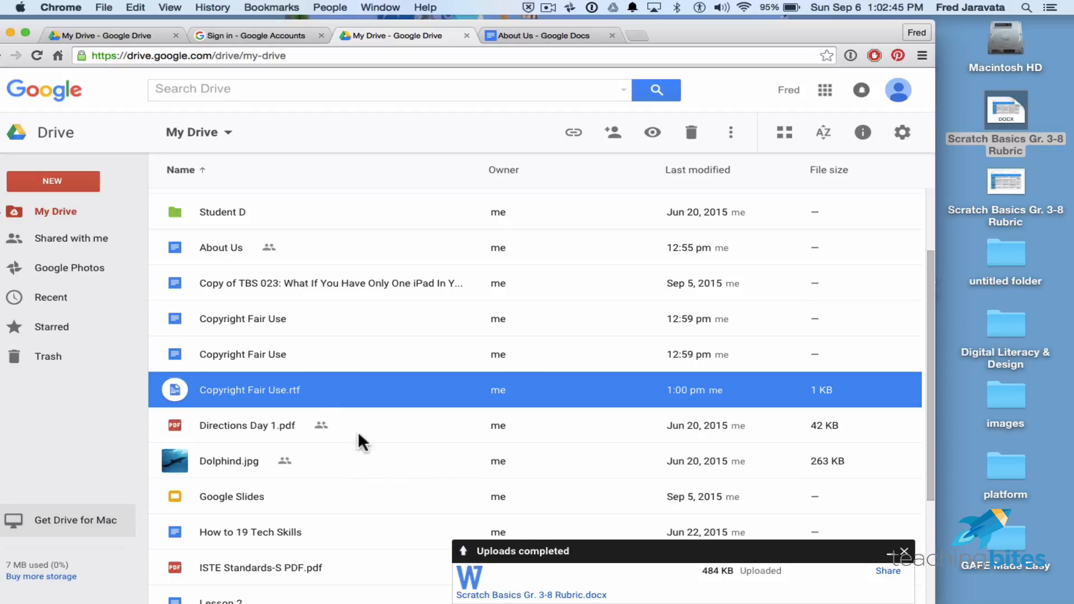
{"action": "scroll", "coordinate": [371, 441], "scroll_direction": "down", "scroll_amount": 3}
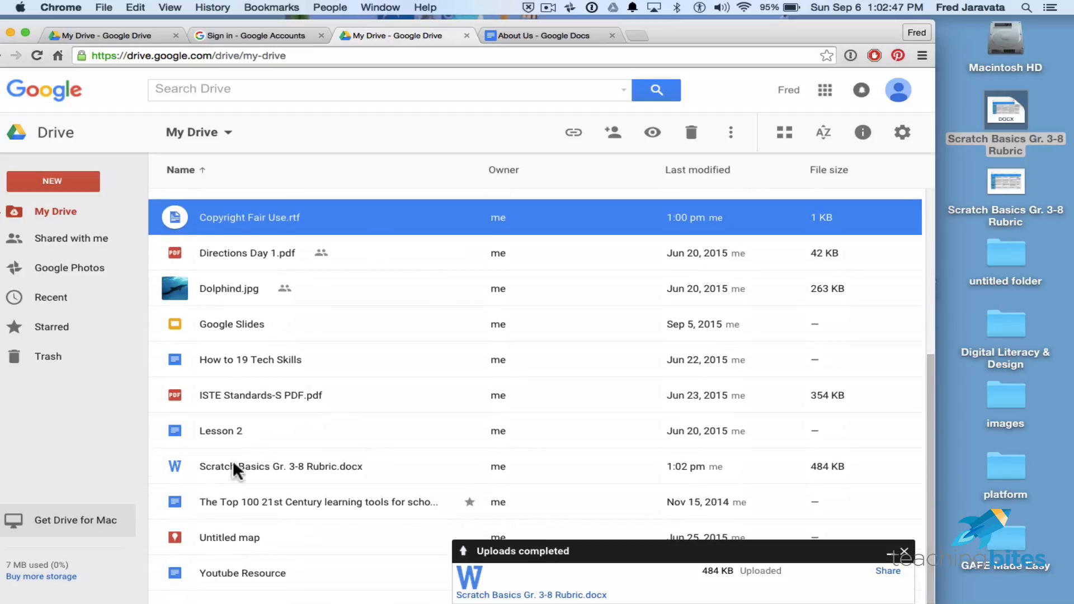
{"action": "left_click", "coordinate": [220, 463]}
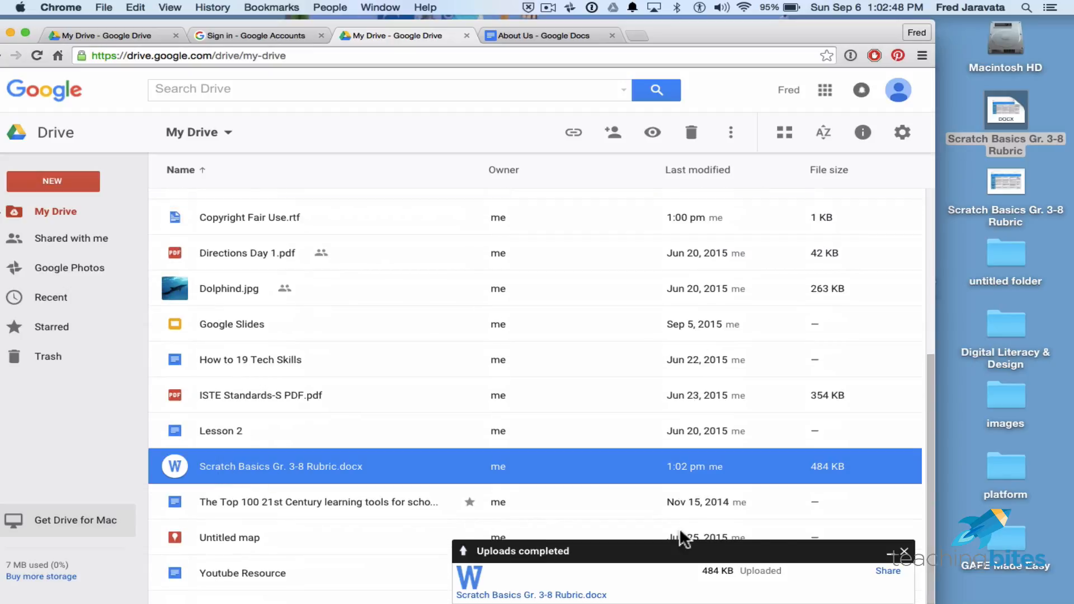
{"action": "left_click", "coordinate": [904, 553]}
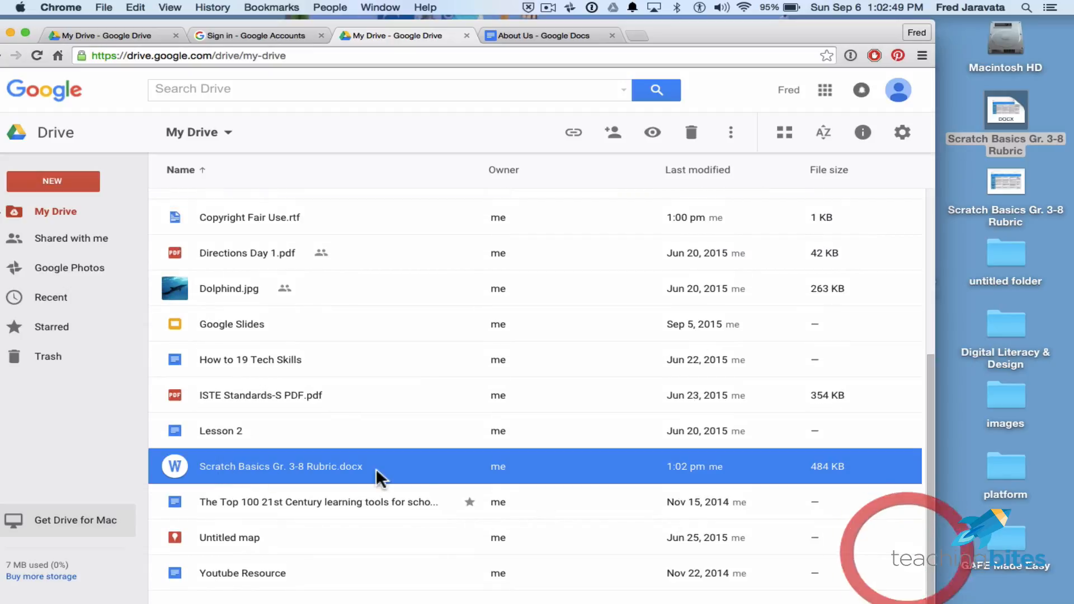
{"action": "double_click", "coordinate": [222, 462]}
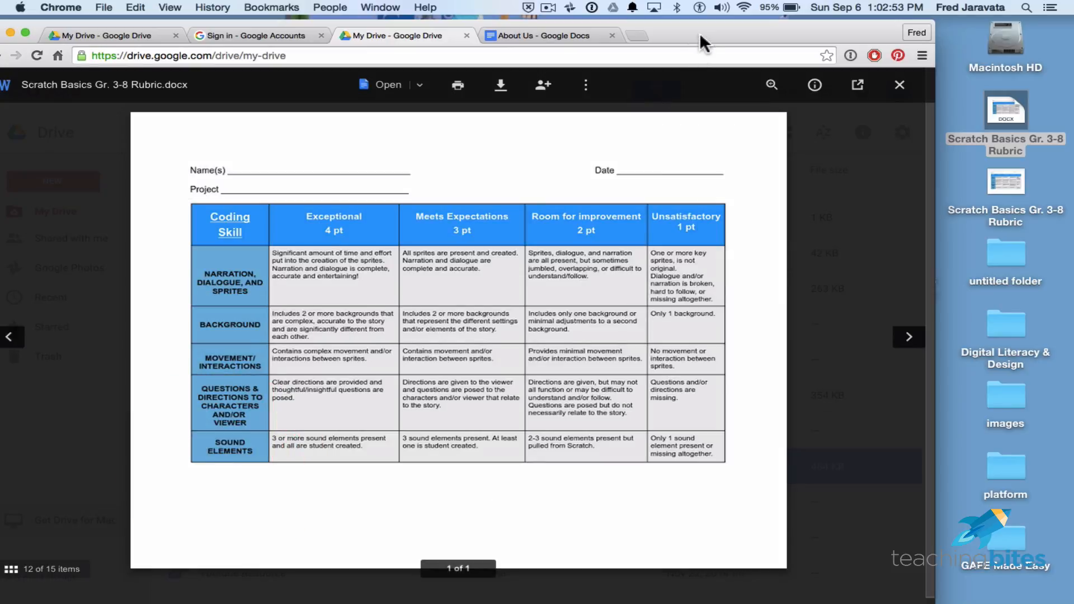
Check the previewed rubric's More actions menu, then dismiss it.
{"action": "left_click_drag", "start_coordinate": [699, 34], "coordinate": [780, 20]}
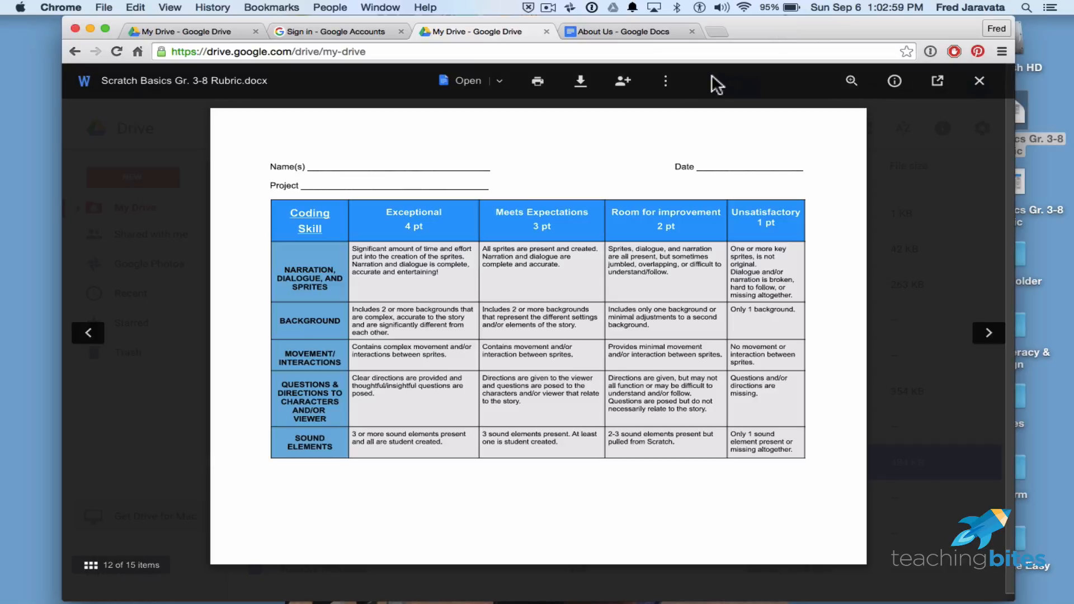
{"action": "left_click", "coordinate": [665, 83]}
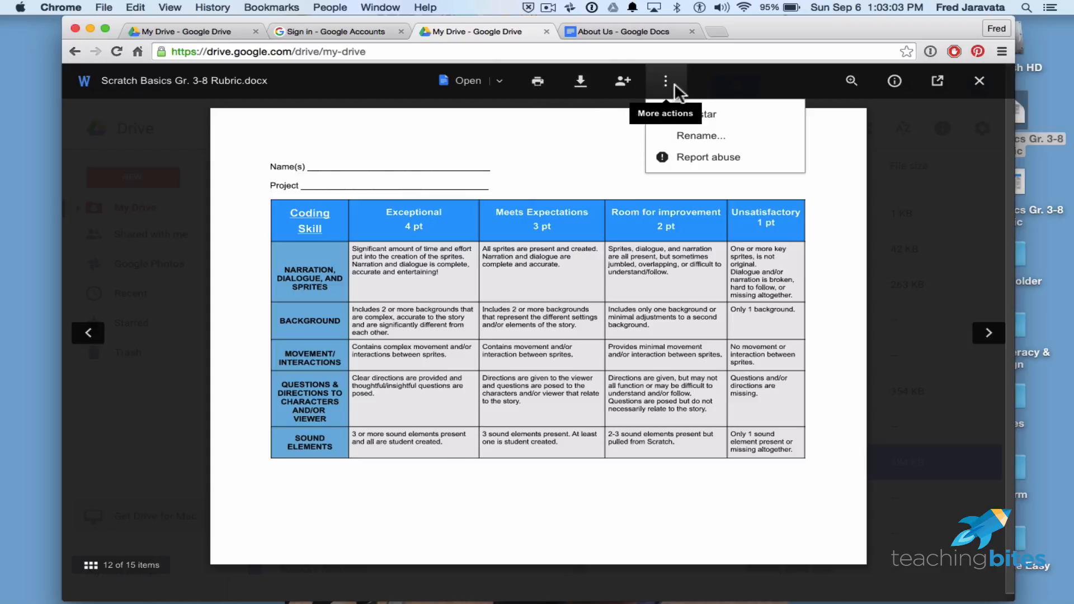
{"action": "left_click", "coordinate": [659, 311]}
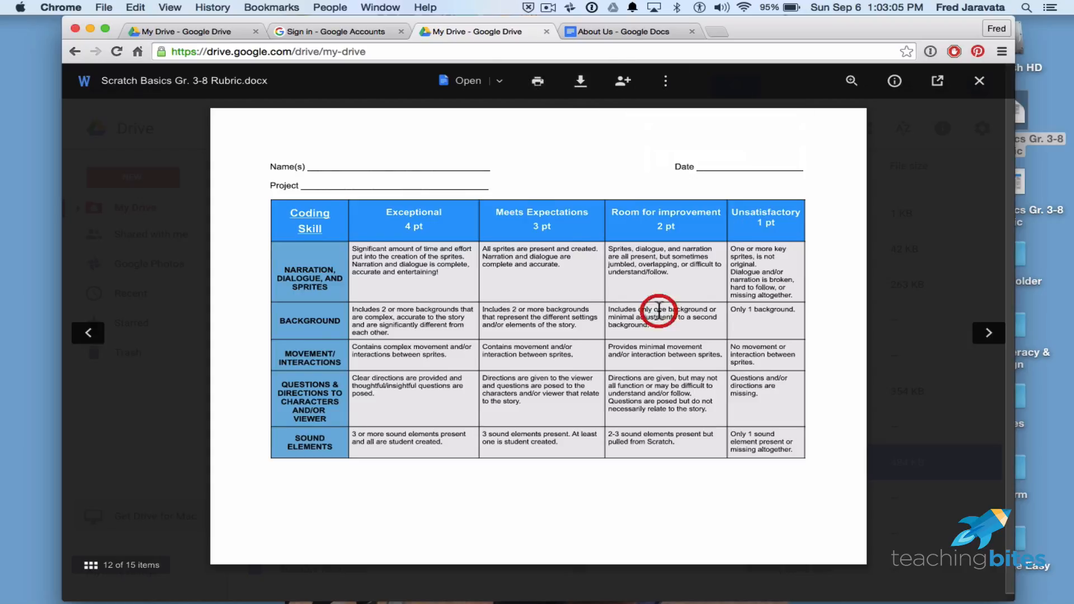
{"action": "scroll", "coordinate": [659, 311], "scroll_direction": "down", "scroll_amount": 1}
{"action": "left_click_drag", "start_coordinate": [622, 302], "coordinate": [673, 314]}
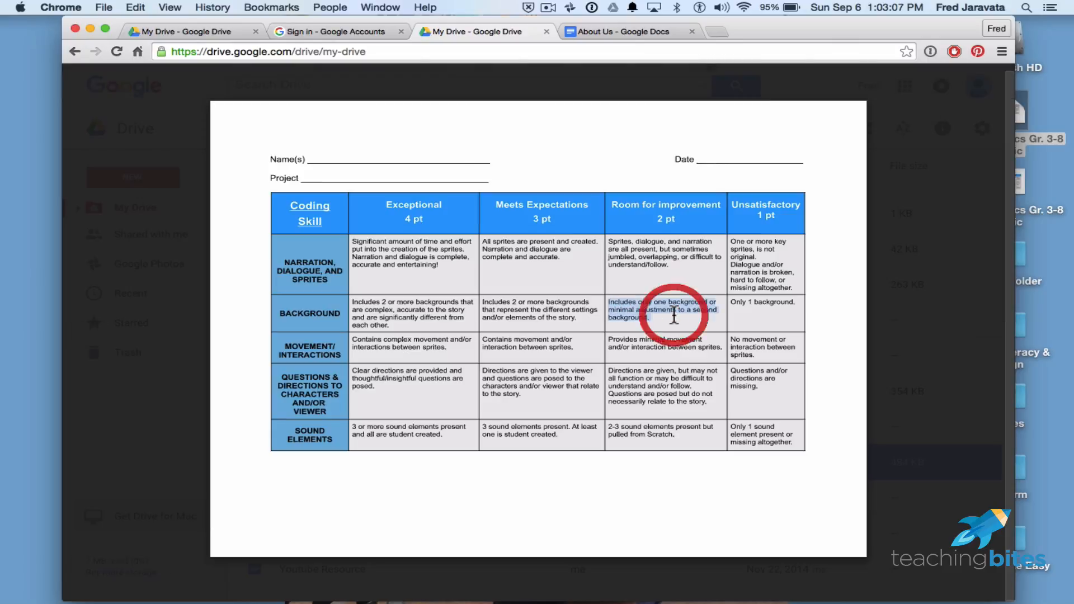
Open the rubric in Google Docs, then close that tab and the preview.
{"action": "key", "text": "Return"}
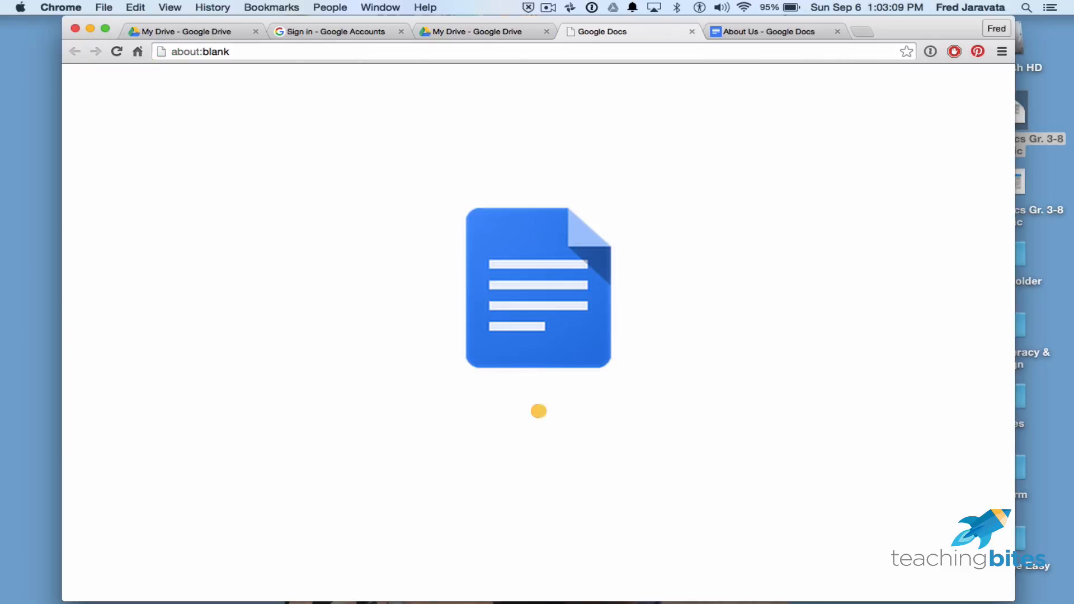
{"action": "left_click", "coordinate": [709, 50]}
{"action": "left_click", "coordinate": [692, 31]}
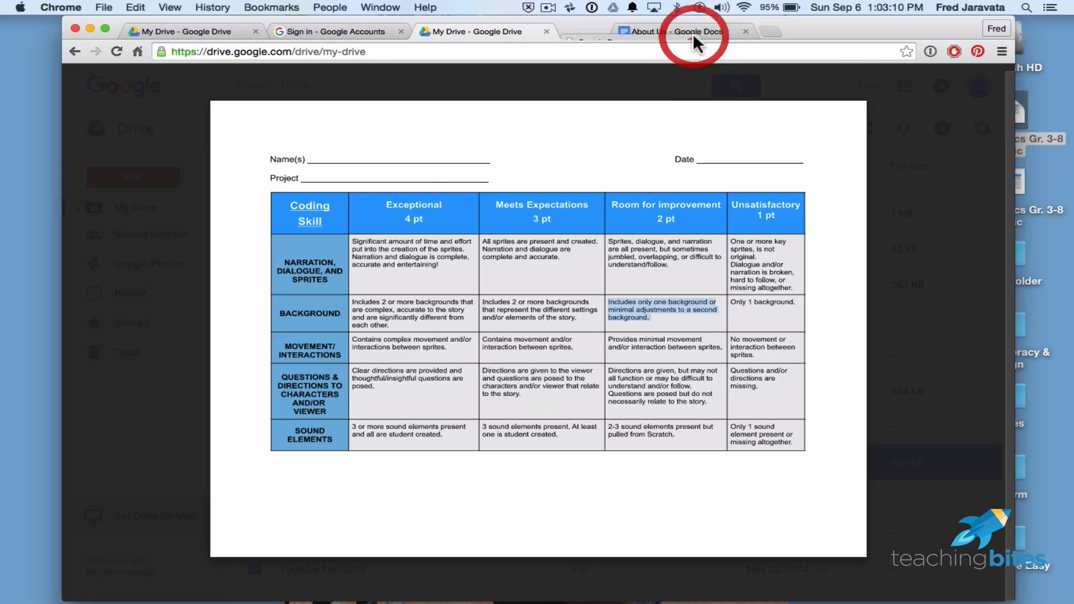
{"action": "left_click", "coordinate": [459, 31]}
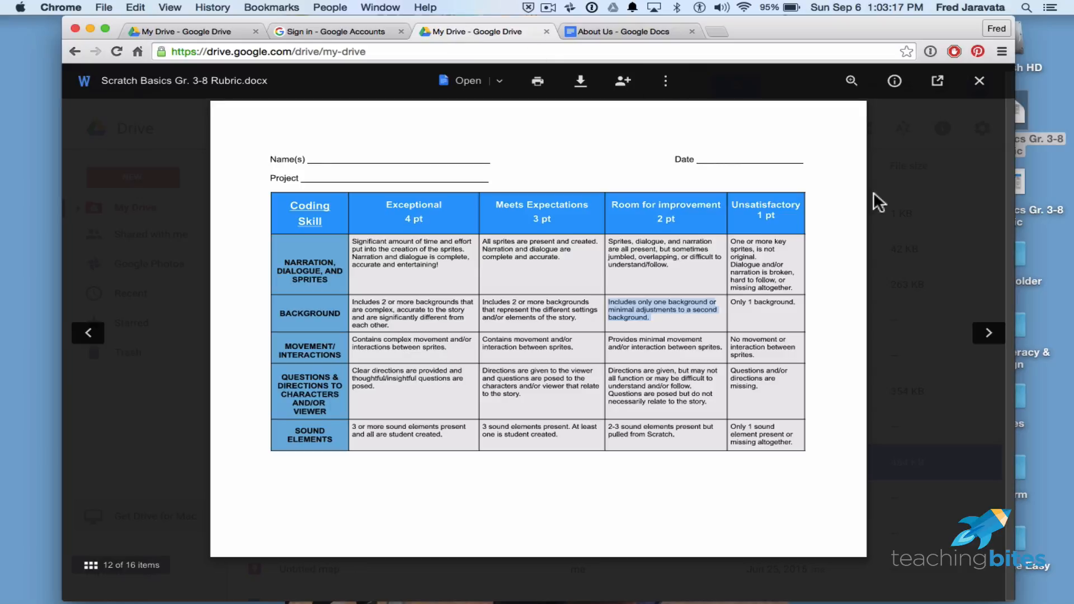
{"action": "left_click", "coordinate": [923, 170]}
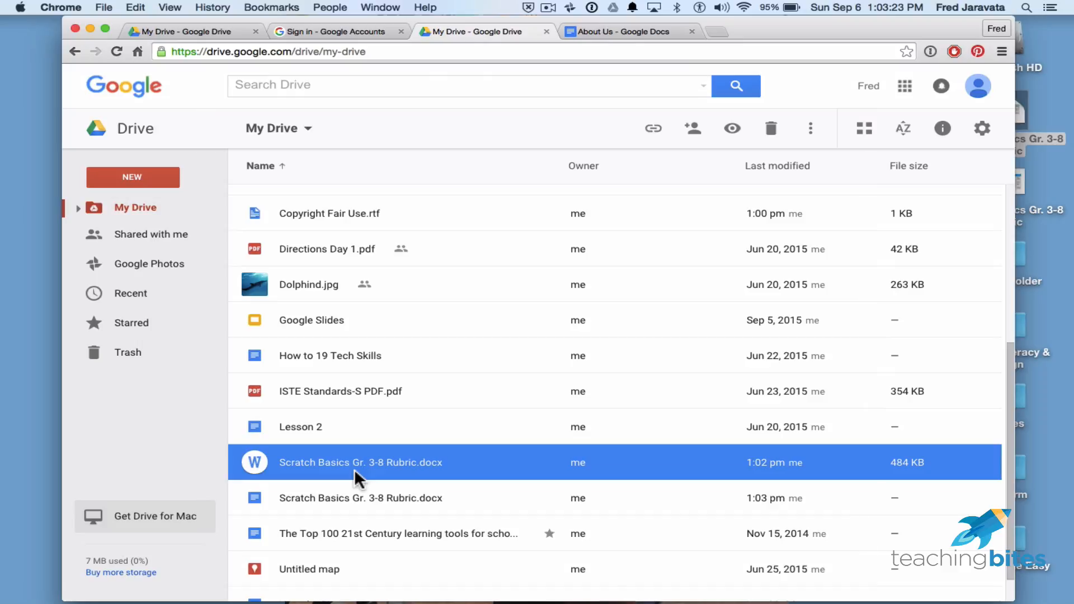
Open Scratch Basics Gr. 3-8 Rubric.docx with Google Docs via More actions > Open with.
{"action": "left_click", "coordinate": [811, 132]}
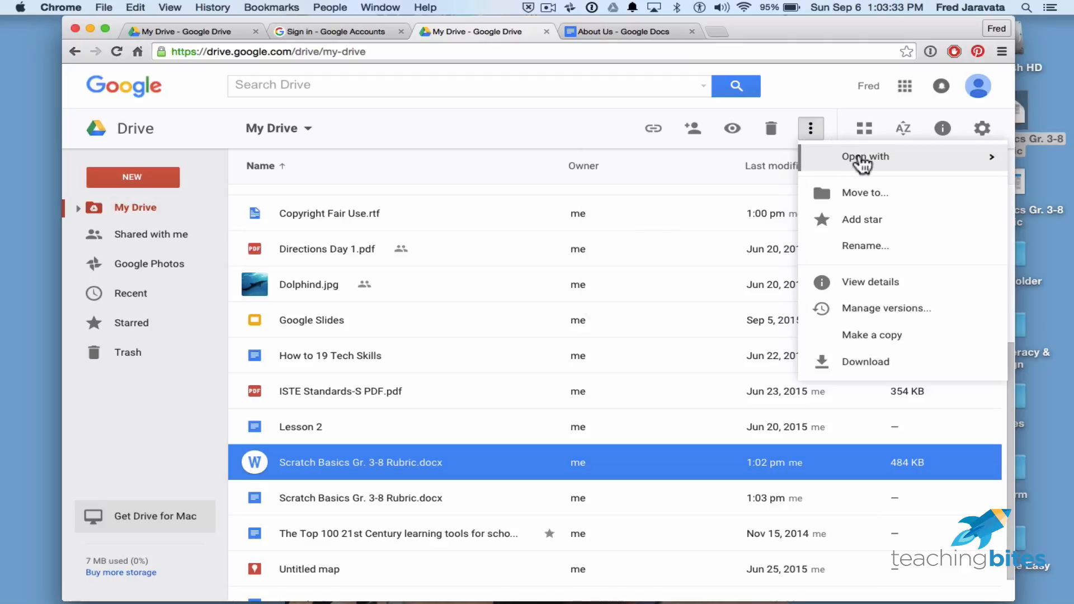
{"action": "mouse_move", "coordinate": [863, 163]}
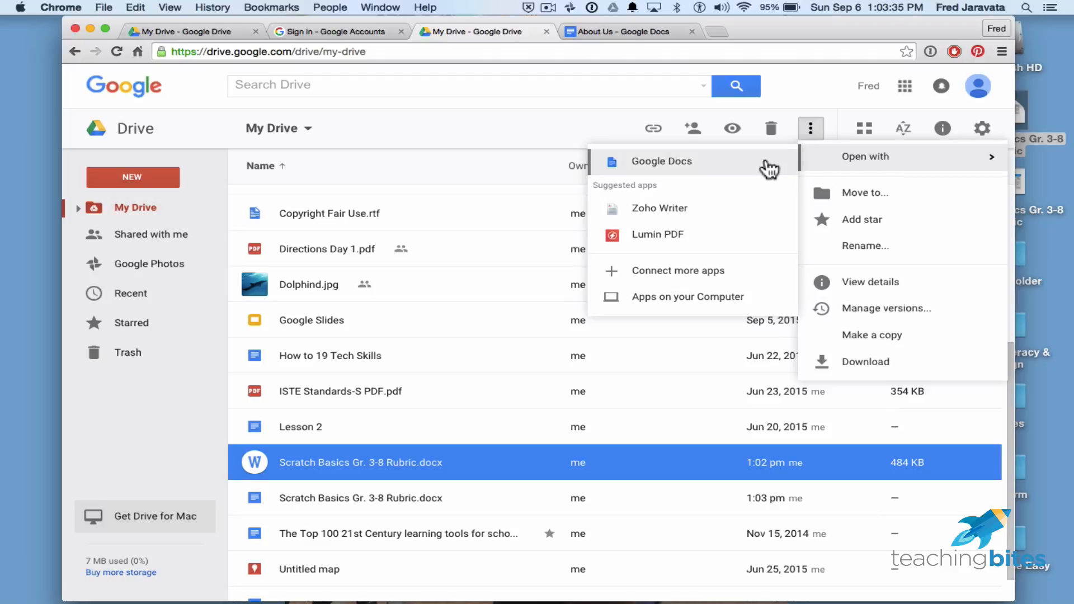
{"action": "left_click", "coordinate": [755, 162]}
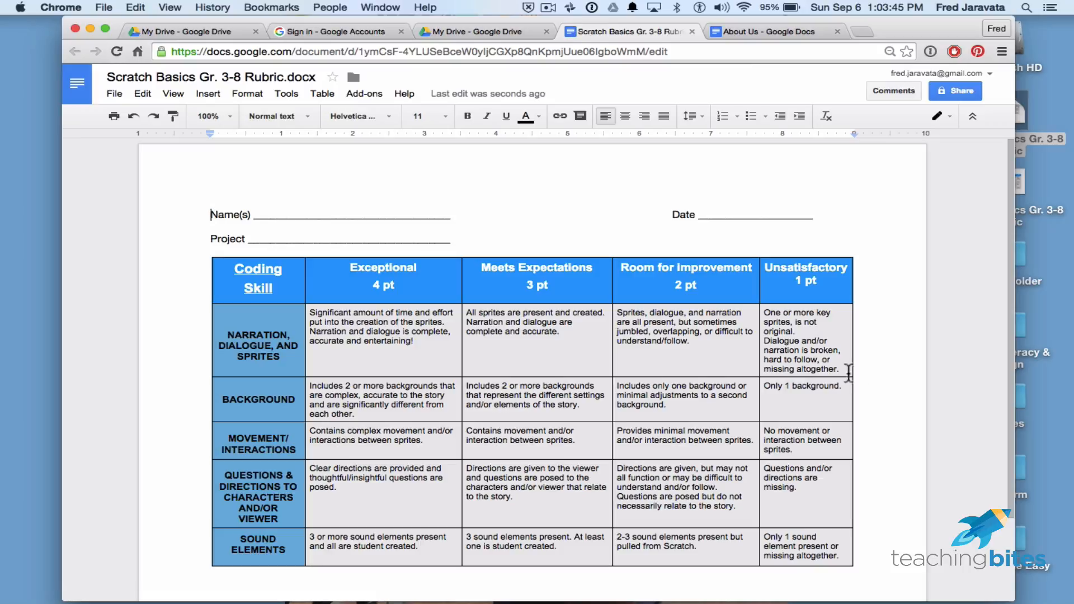
Test editing a rubric cell by typing 'adding text', then erase it.
{"action": "scroll", "coordinate": [839, 361], "scroll_direction": "down", "scroll_amount": 3}
{"action": "scroll", "coordinate": [839, 360], "scroll_direction": "up", "scroll_amount": 3}
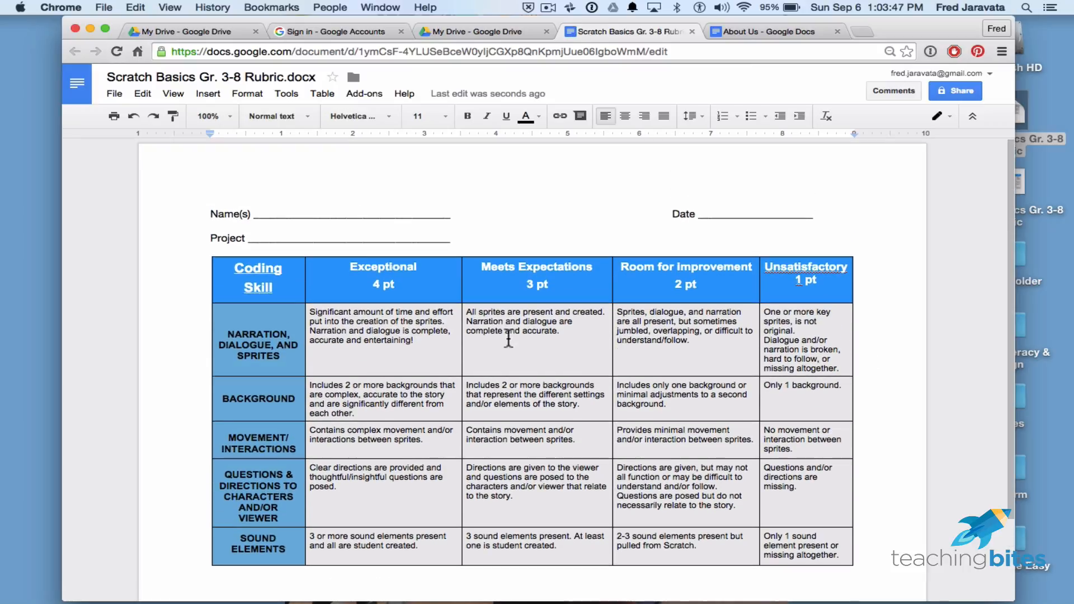
{"action": "left_click", "coordinate": [566, 334]}
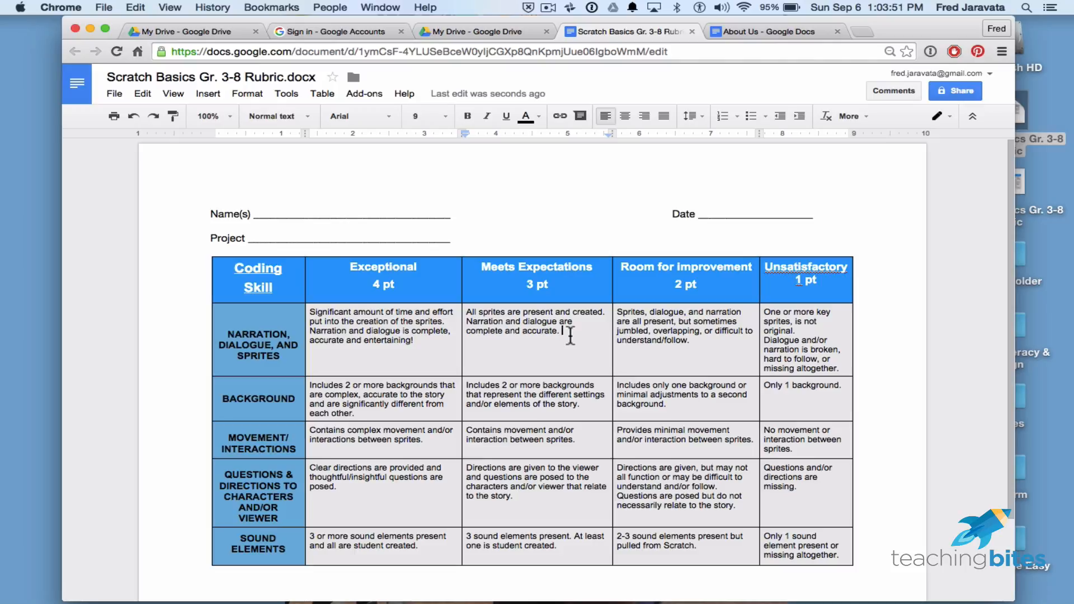
{"action": "type", "text": "adding t"}
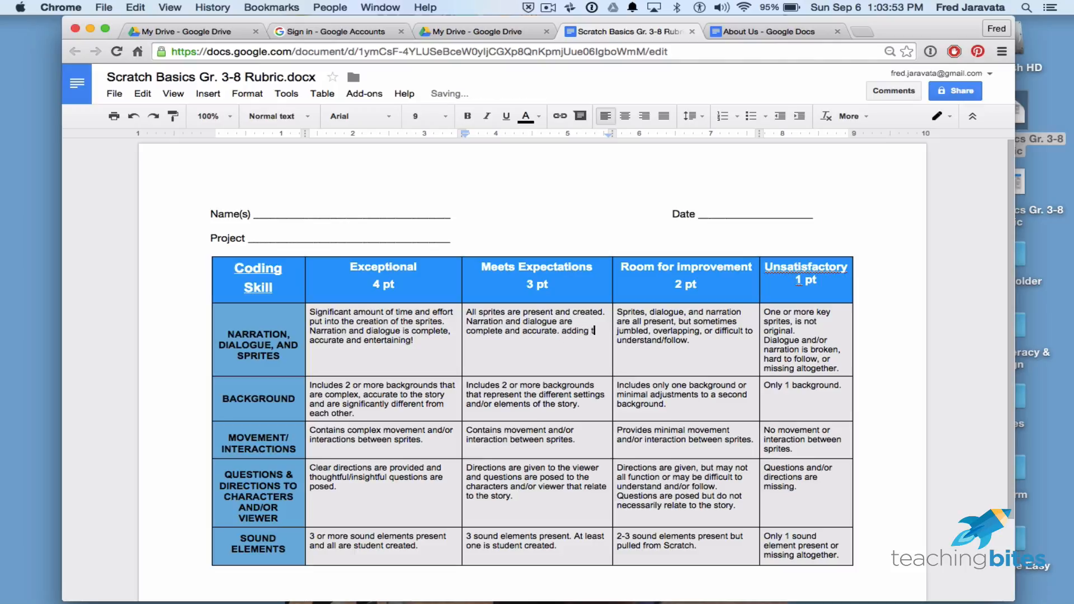
{"action": "type", "text": "ext"}
{"action": "key", "text": "Return"}
{"action": "key", "text": "BackSpace"}
{"action": "key", "text": "BackSpace"}
{"action": "key", "text": "BackSpace"}
{"action": "key", "text": "BackSpace"}
{"action": "key", "text": "BackSpace"}
{"action": "key", "text": "BackSpace"}
{"action": "key", "text": "BackSpace"}
{"action": "key", "text": "BackSpace"}
{"action": "key", "text": "BackSpace"}
{"action": "key", "text": "BackSpace"}
{"action": "key", "text": "BackSpace"}
{"action": "key", "text": "BackSpace"}
{"action": "left_click", "coordinate": [934, 228]}
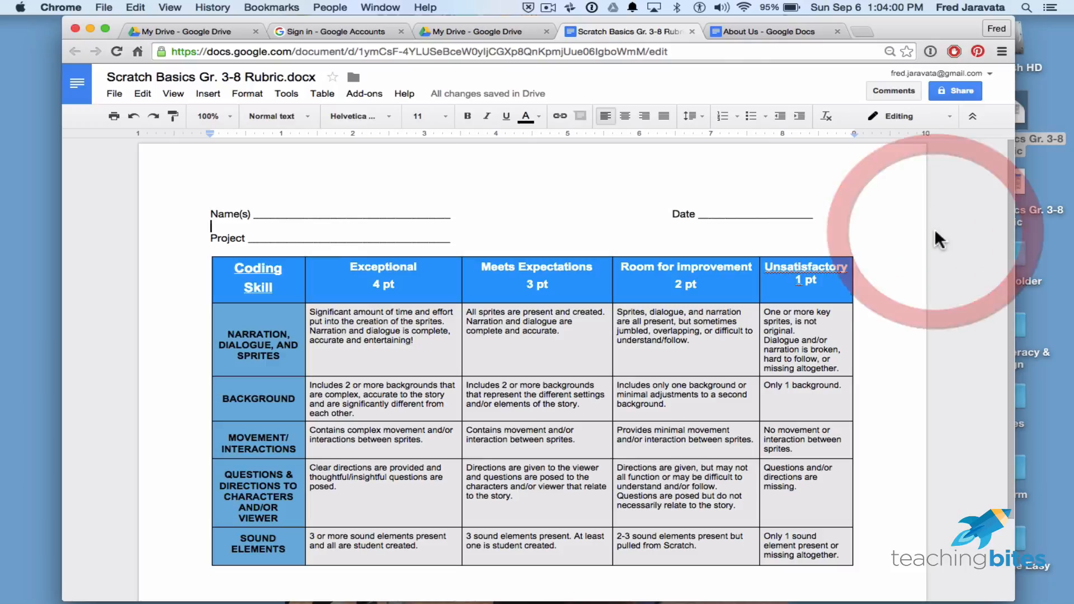
Remove '.docx' from the document title, then close the Docs tab.
{"action": "left_click", "coordinate": [288, 76]}
{"action": "left_click_drag", "start_coordinate": [285, 78], "coordinate": [316, 78]}
{"action": "key", "text": "BackSpace"}
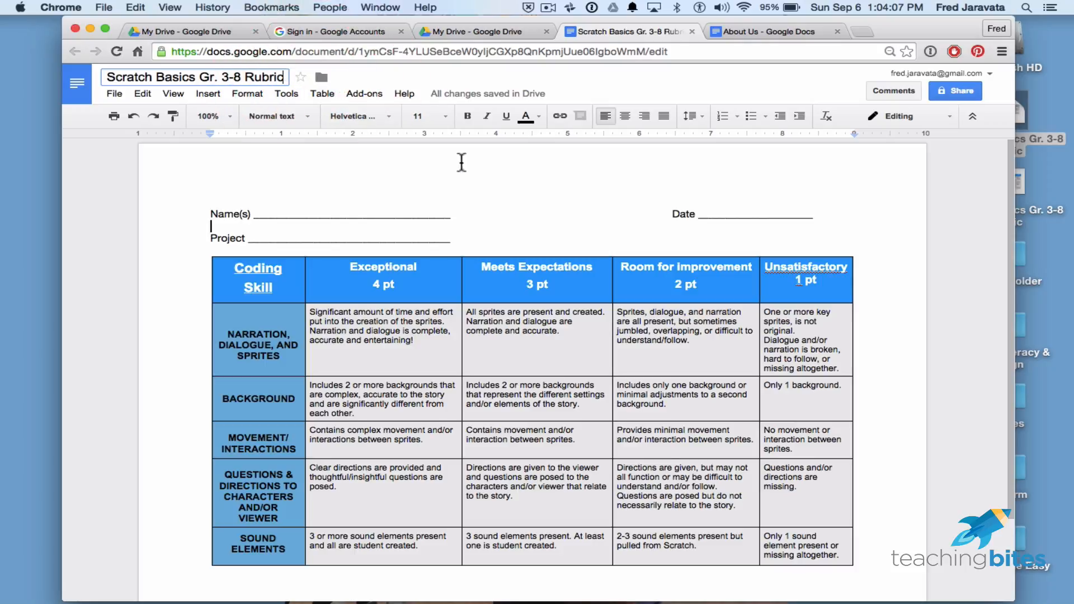
{"action": "left_click", "coordinate": [481, 173]}
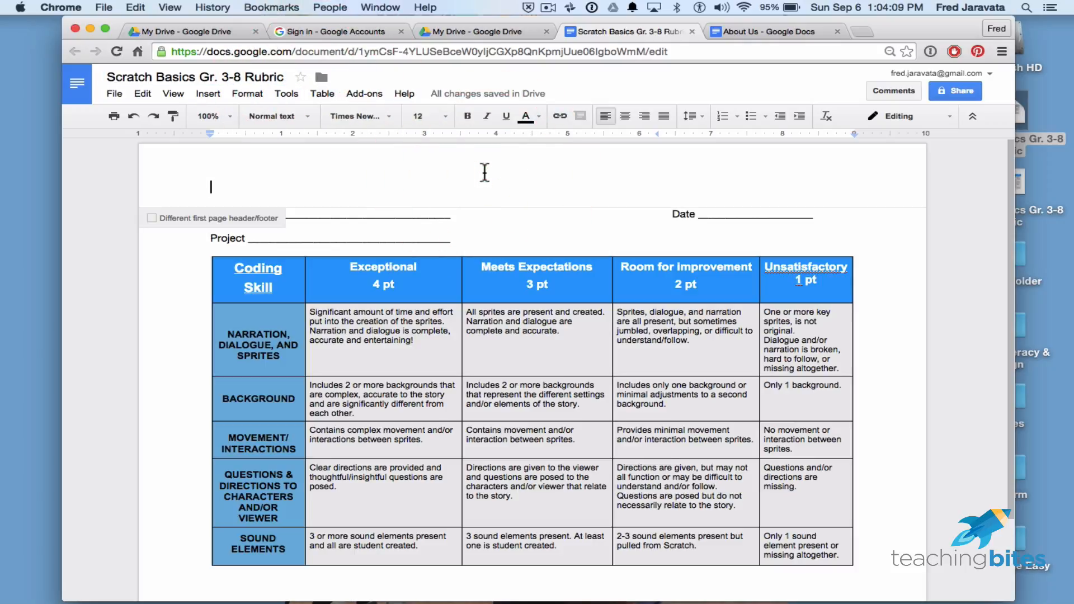
{"action": "left_click", "coordinate": [900, 352]}
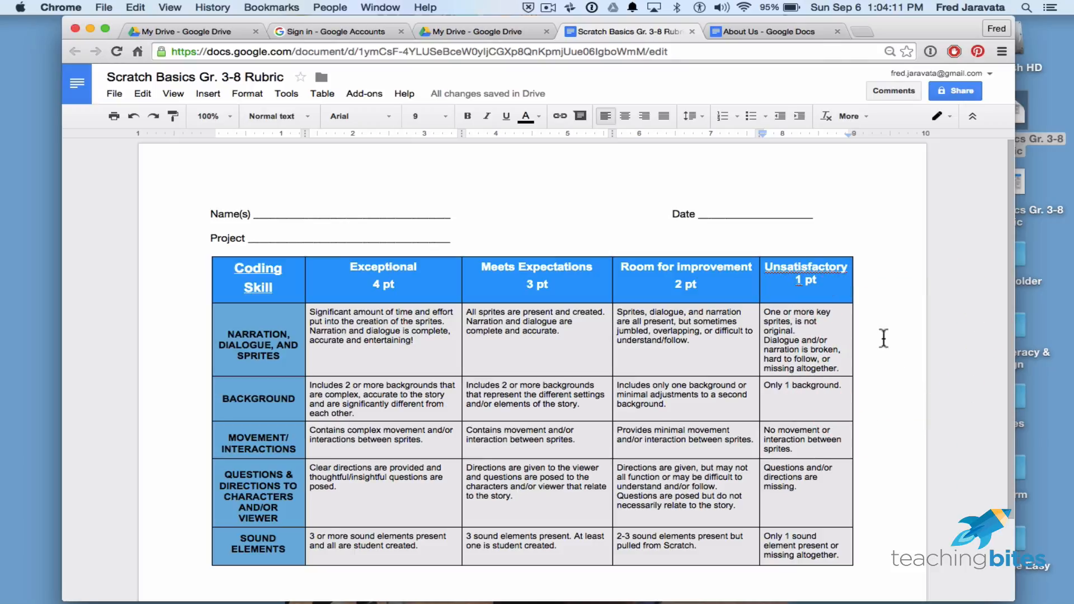
{"action": "left_click", "coordinate": [692, 31]}
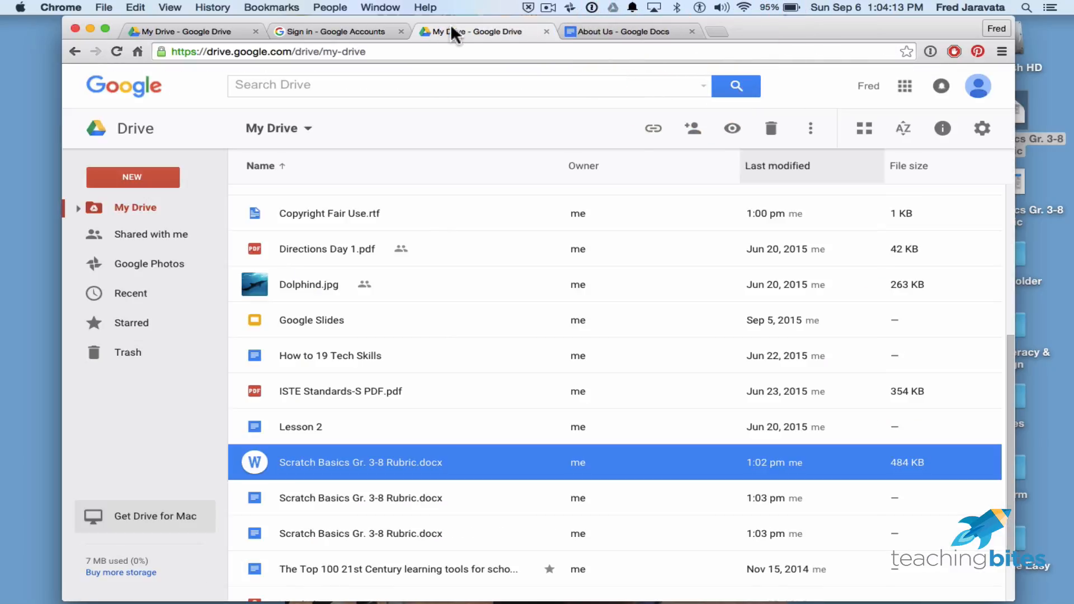
Reload My Drive and compare the Word rubric with its Google Docs copy.
{"action": "left_click", "coordinate": [452, 33]}
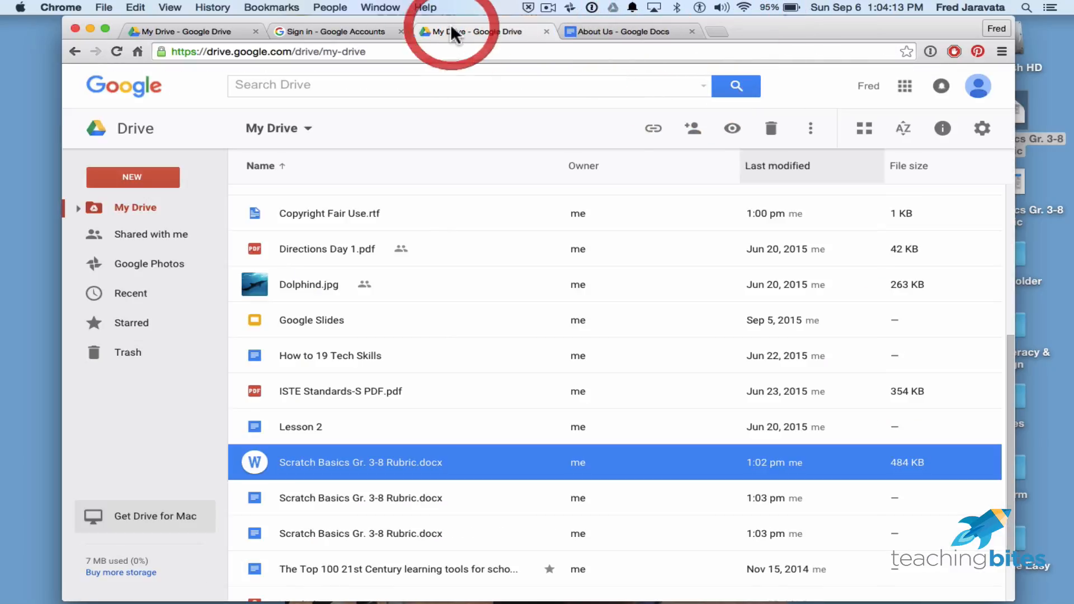
{"action": "left_click", "coordinate": [117, 51]}
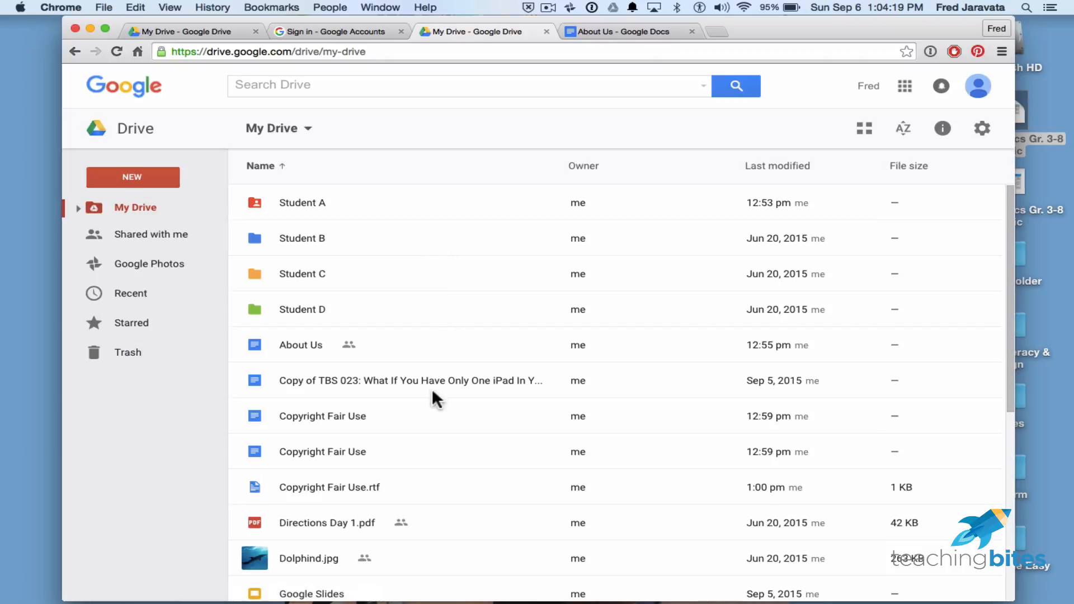
{"action": "scroll", "coordinate": [432, 396], "scroll_direction": "down", "scroll_amount": 10}
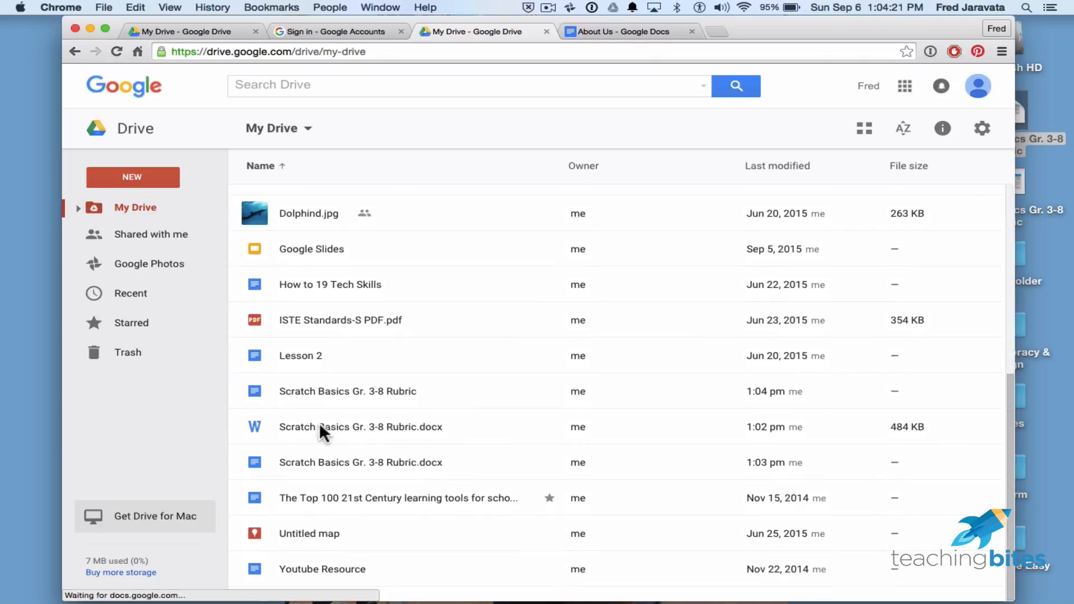
{"action": "left_click", "coordinate": [314, 427]}
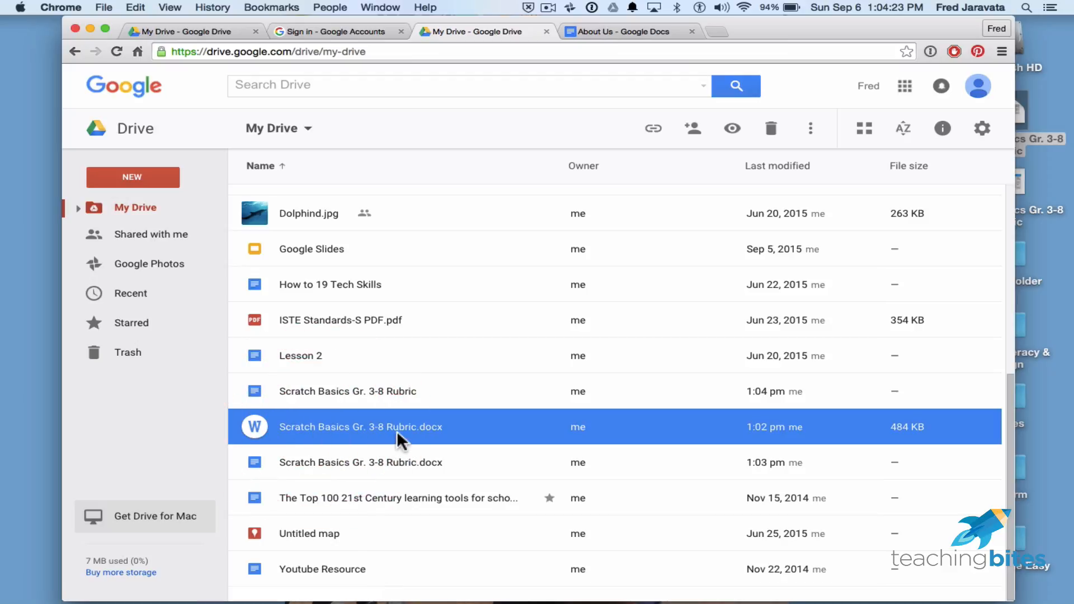
{"action": "left_click", "coordinate": [451, 467]}
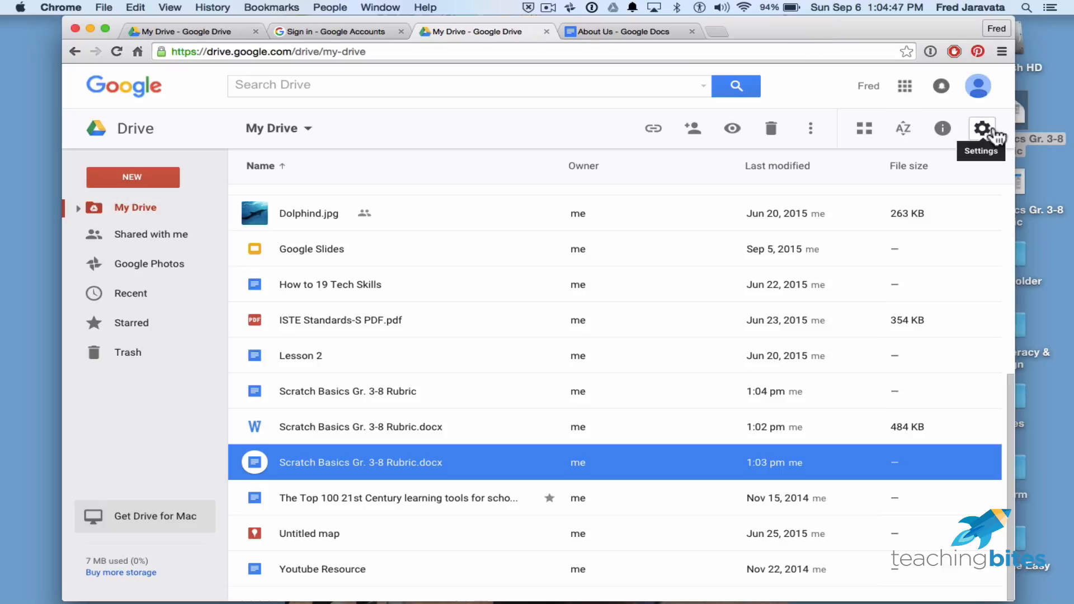
Enable 'Convert uploaded files to Google Docs editor format' in Drive Settings.
{"action": "left_click", "coordinate": [985, 129]}
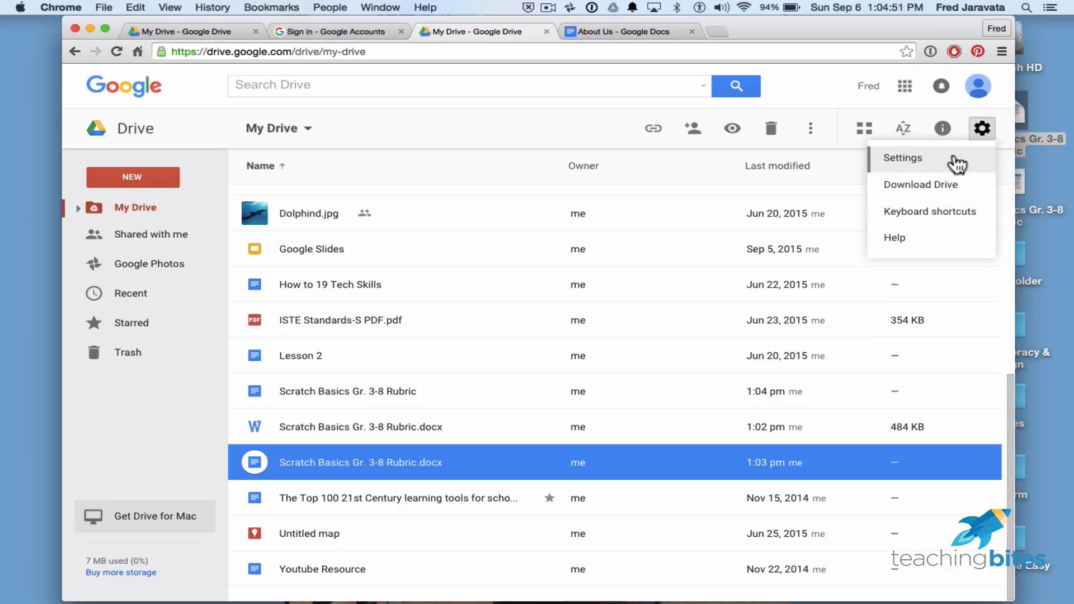
{"action": "left_click", "coordinate": [957, 163]}
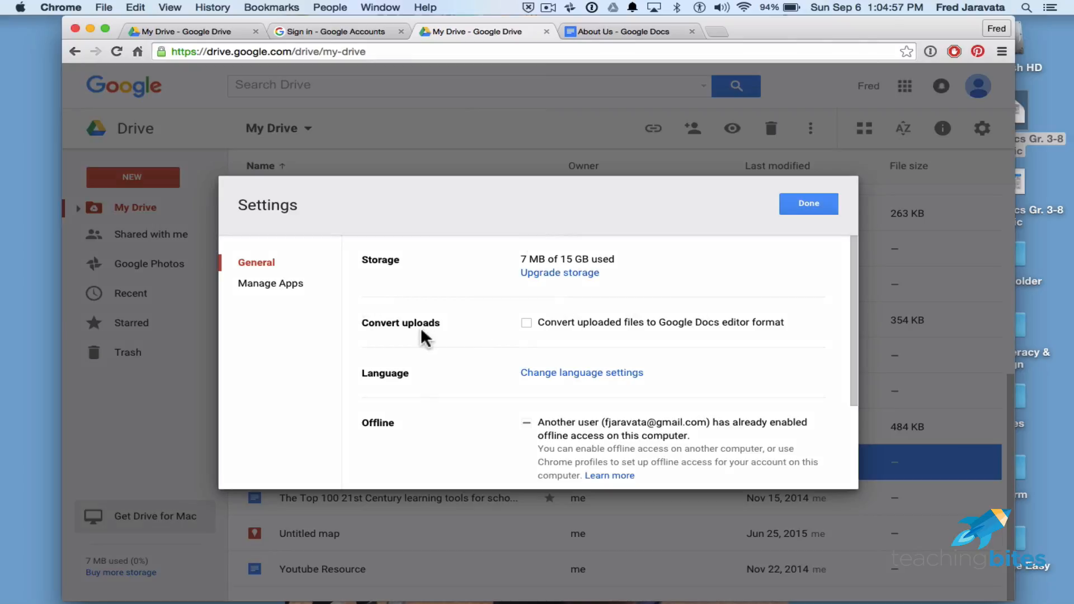
{"action": "left_click", "coordinate": [526, 323]}
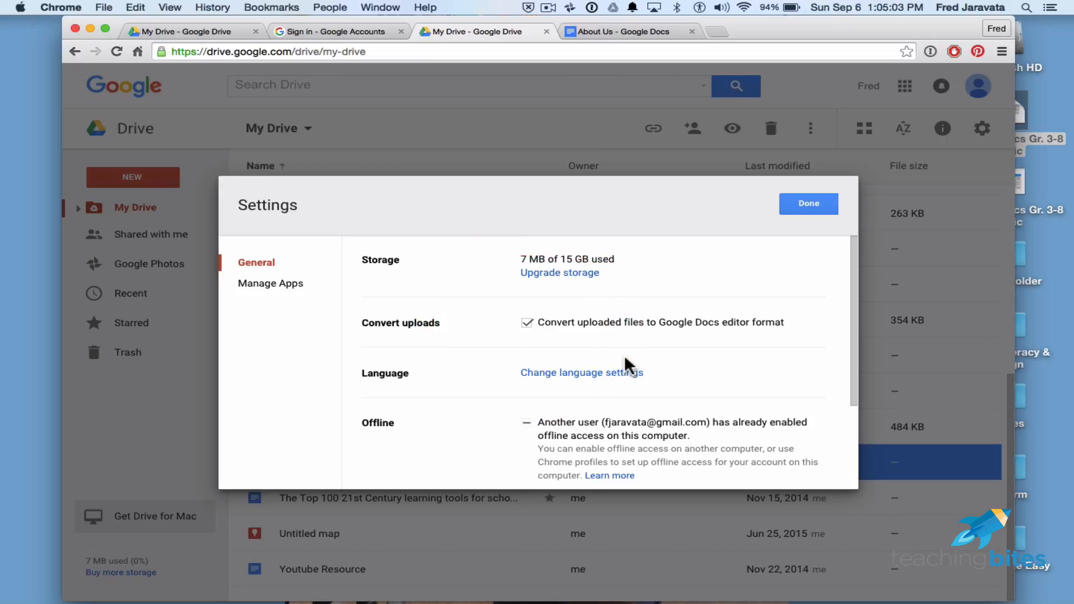
{"action": "left_click", "coordinate": [811, 204]}
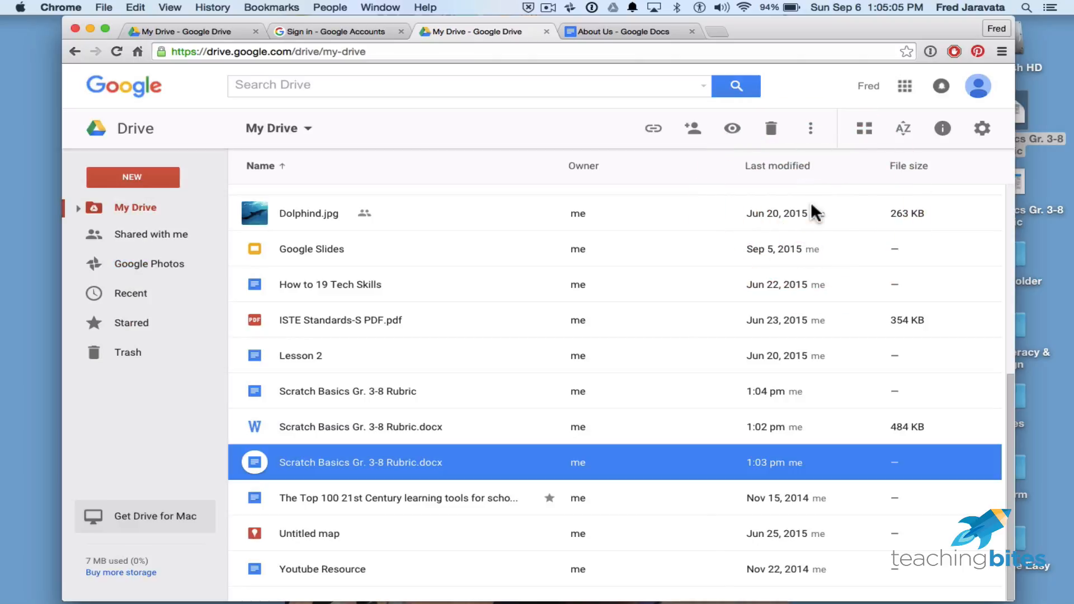
Trash the 484 KB Word rubric file and open the Trash.
{"action": "left_click_drag", "start_coordinate": [878, 28], "coordinate": [815, 14]}
{"action": "left_click", "coordinate": [1055, 108]}
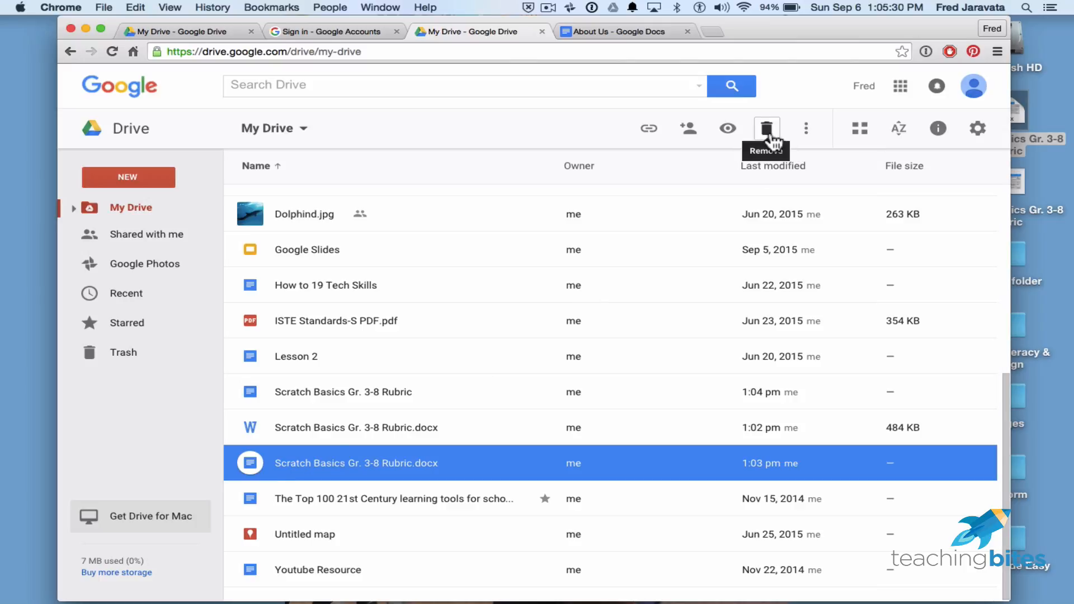
{"action": "left_click", "coordinate": [385, 427]}
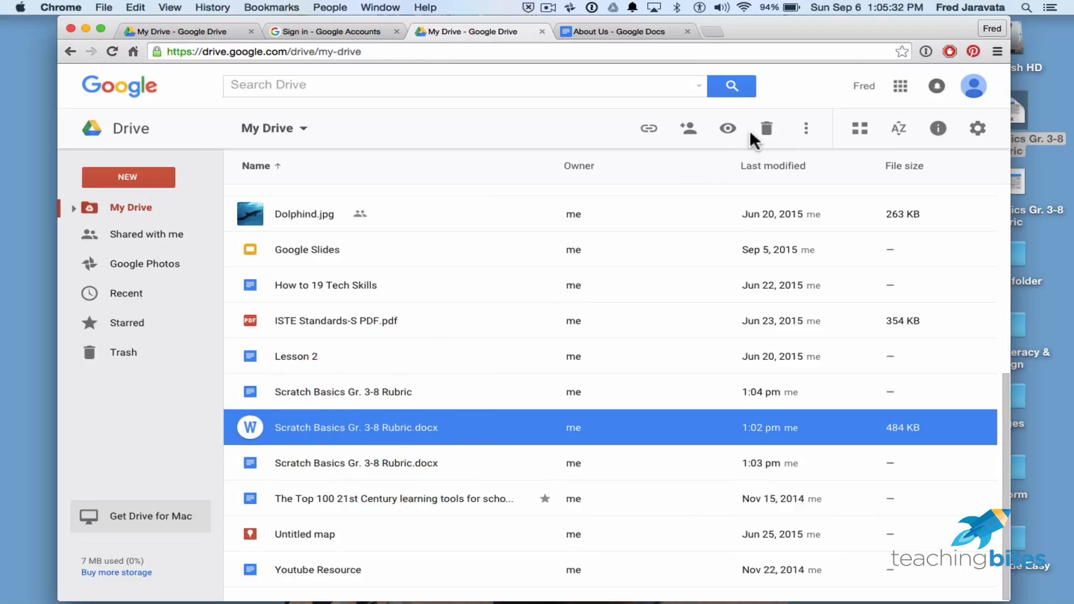
{"action": "left_click", "coordinate": [765, 135]}
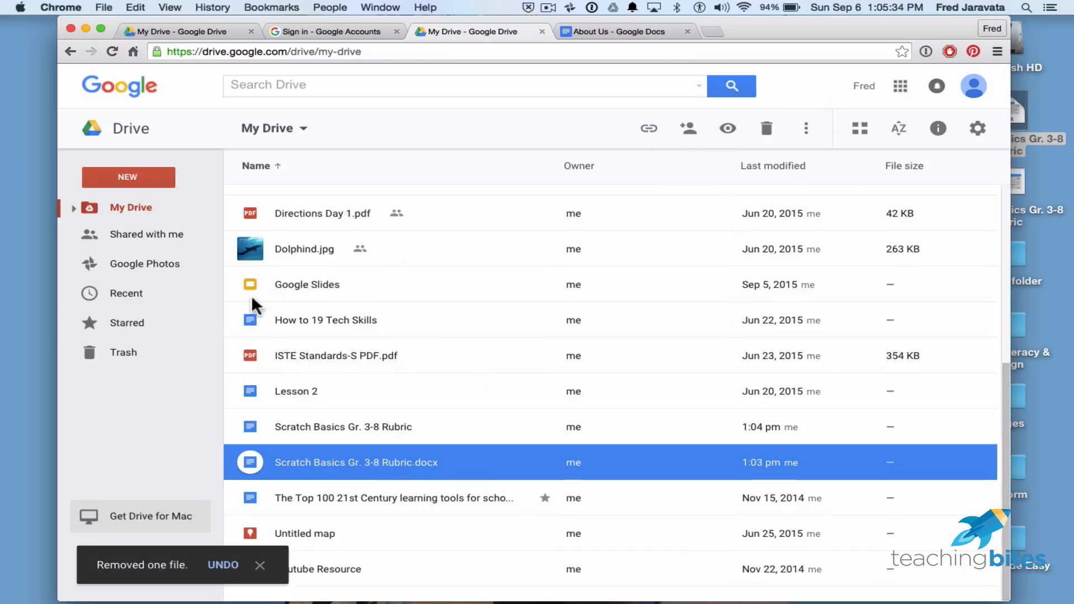
{"action": "left_click", "coordinate": [113, 356]}
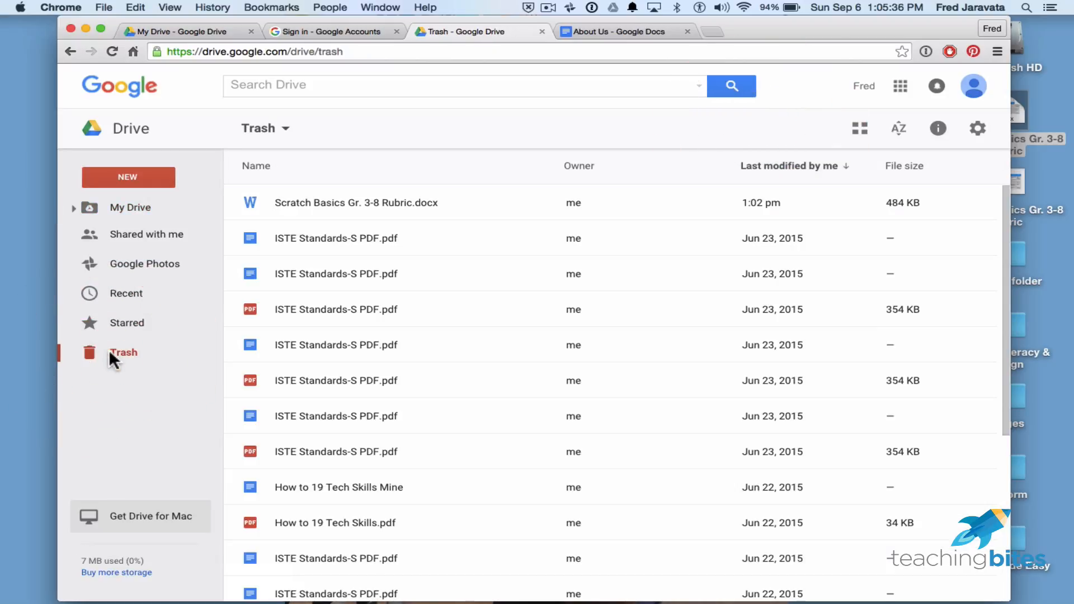
Select the trashed Scratch Basics Gr. 3-8 Rubric.docx row in the Trash.
{"action": "left_click", "coordinate": [345, 205]}
{"action": "scroll", "coordinate": [427, 370], "scroll_direction": "down", "scroll_amount": 5}
{"action": "scroll", "coordinate": [428, 370], "scroll_direction": "up", "scroll_amount": 5}
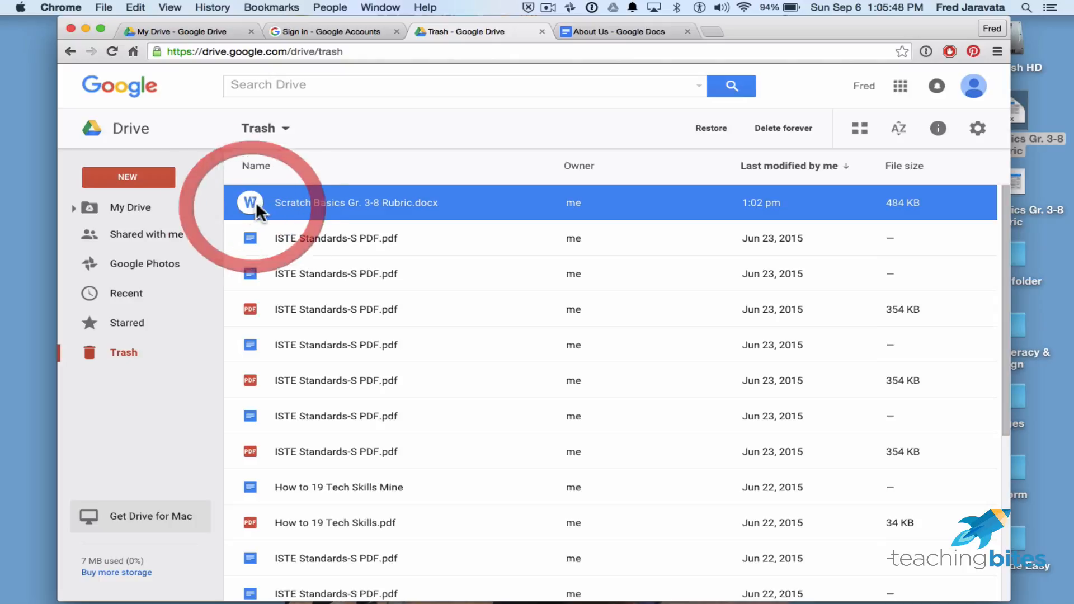
{"action": "mouse_move", "coordinate": [257, 203]}
{"action": "left_mouse_down"}
{"action": "mouse_move", "coordinate": [274, 237]}
{"action": "mouse_move", "coordinate": [317, 239]}
{"action": "left_mouse_up"}
{"action": "left_click", "coordinate": [347, 204]}
Sort out the selection among the ISTE Standards-S PDF items, then restore the rubric.
{"action": "left_click", "coordinate": [345, 273]}
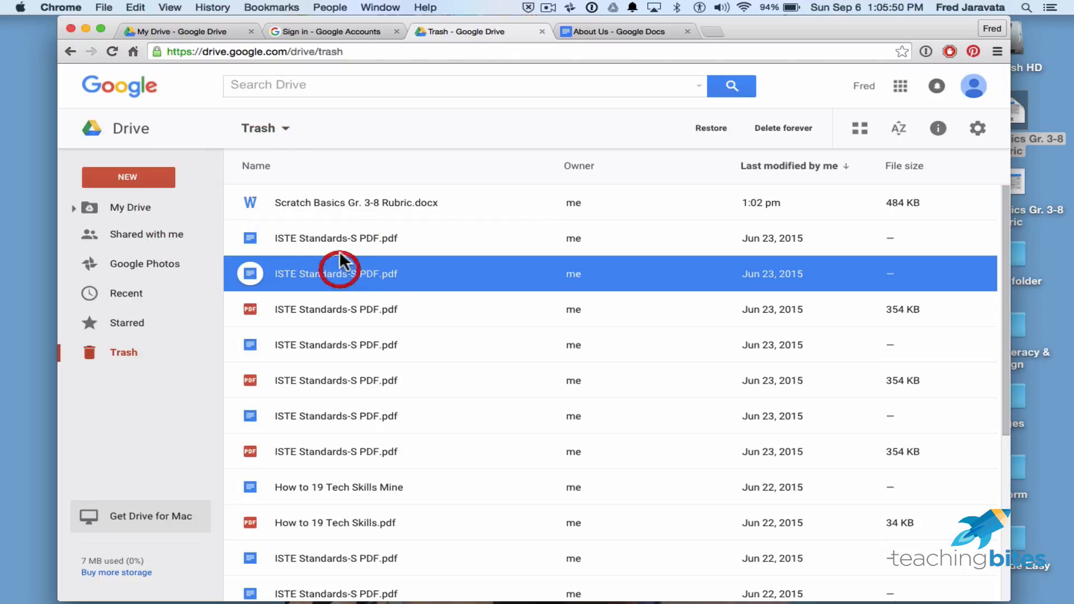
{"action": "left_click", "coordinate": [359, 203]}
{"action": "left_click", "coordinate": [410, 238]}
{"action": "left_click", "coordinate": [339, 269]}
{"action": "left_click", "coordinate": [368, 200]}
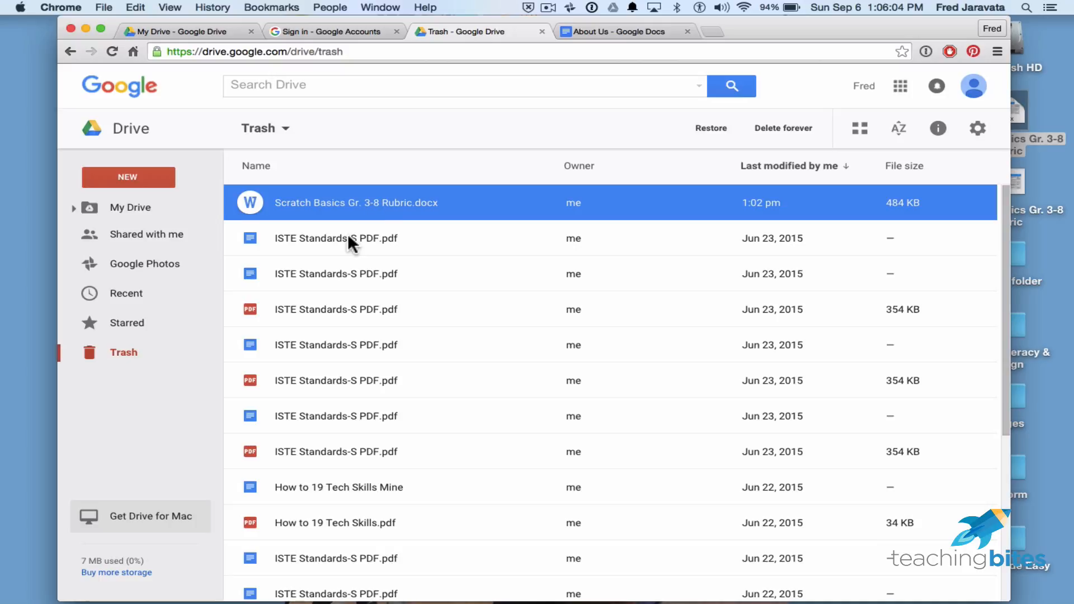
{"action": "left_click", "coordinate": [348, 233]}
{"action": "left_click", "coordinate": [347, 203]}
{"action": "left_click", "coordinate": [731, 134]}
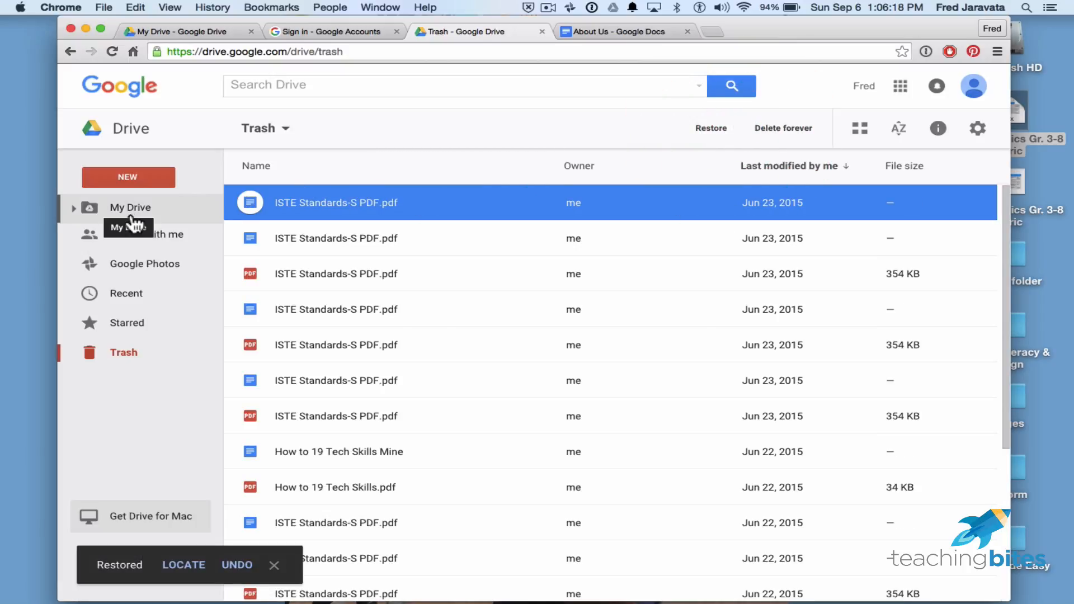
Select the first ISTE Standards-S PDF.pdf item in Trash, leaving Empty trash unused.
{"action": "left_click", "coordinate": [331, 200]}
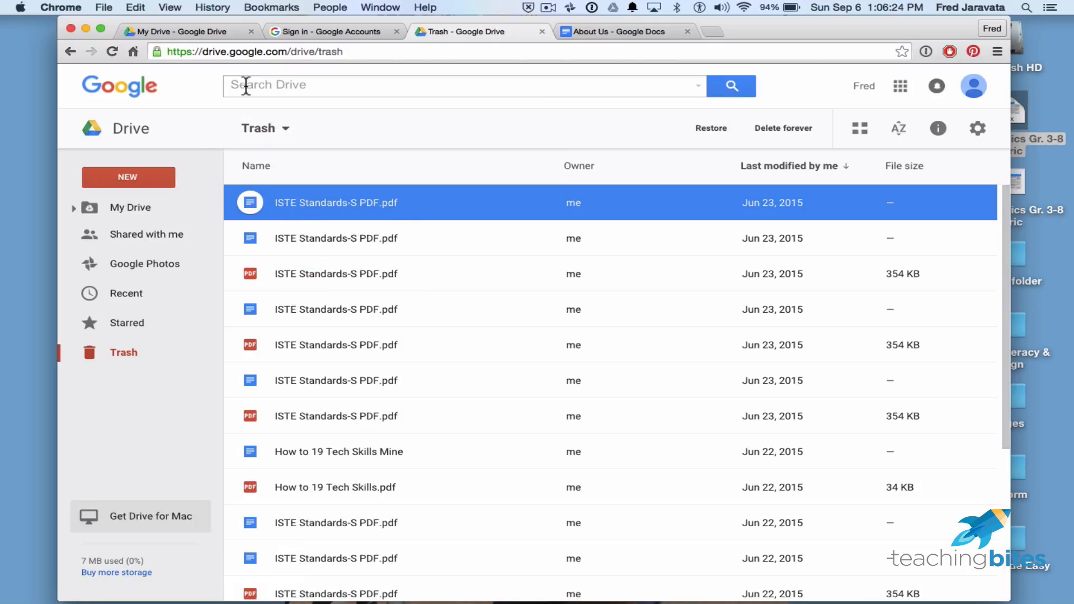
{"action": "left_click", "coordinate": [287, 130]}
{"action": "left_click", "coordinate": [353, 119]}
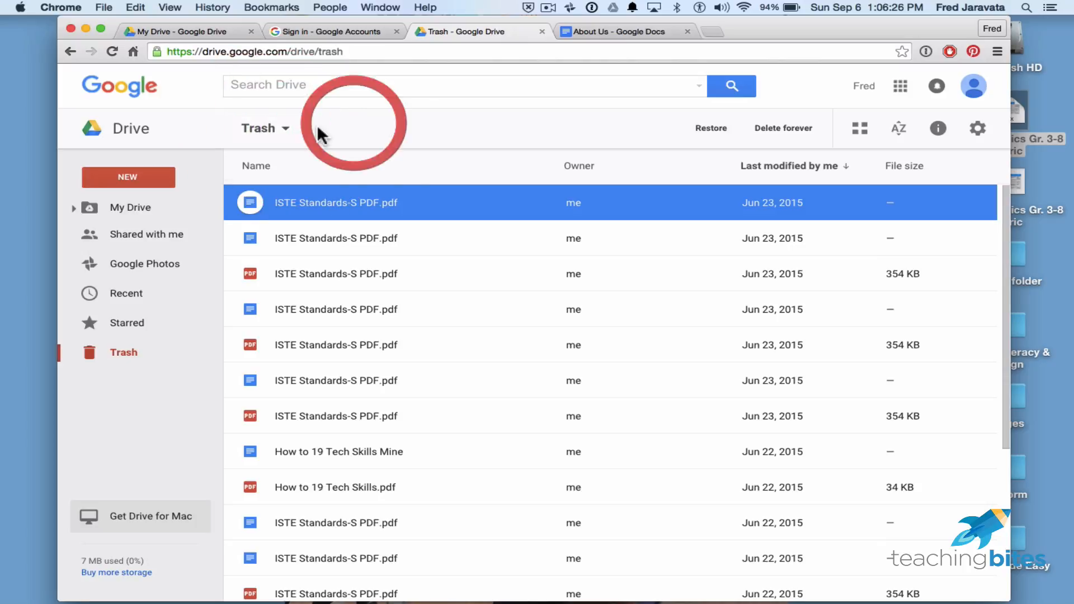
{"action": "left_click", "coordinate": [285, 132]}
{"action": "left_click", "coordinate": [284, 132]}
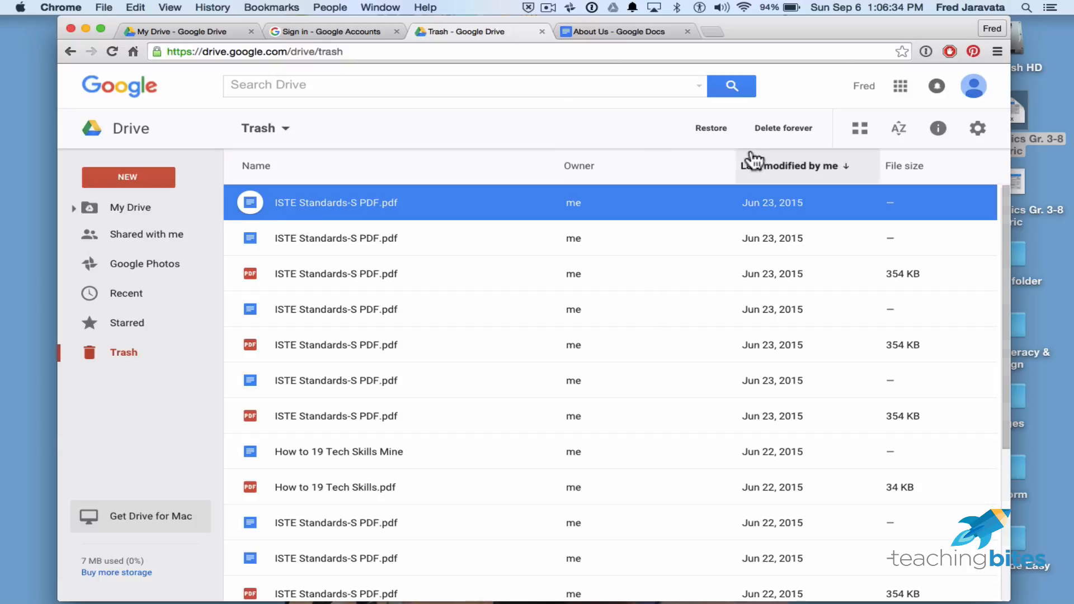
Delete the selected ISTE item forever and return to My Drive.
{"action": "left_click", "coordinate": [809, 131]}
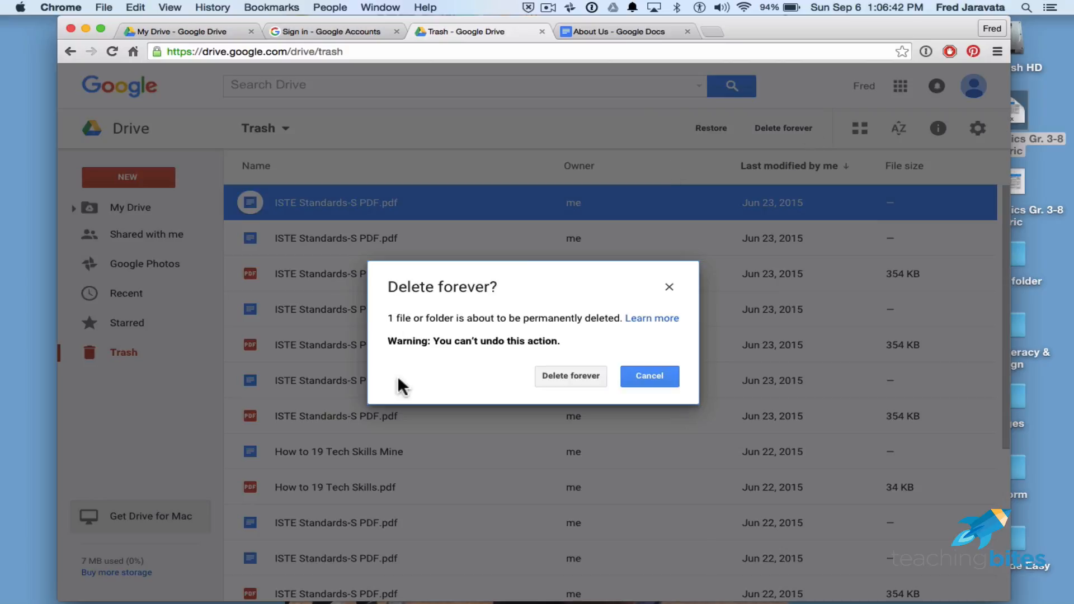
{"action": "left_click", "coordinate": [580, 377]}
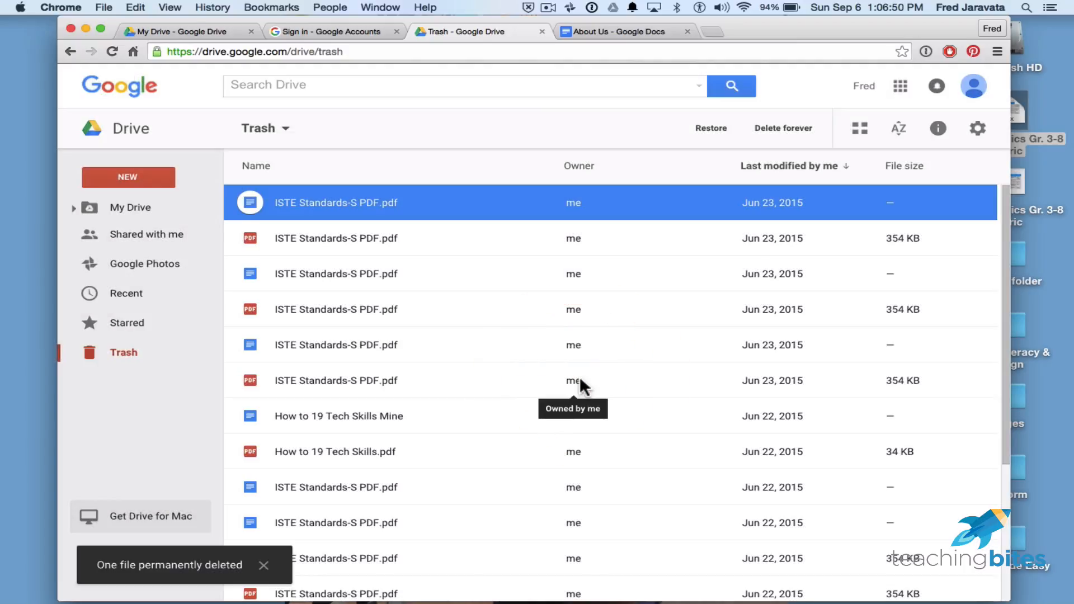
{"action": "left_click", "coordinate": [129, 210]}
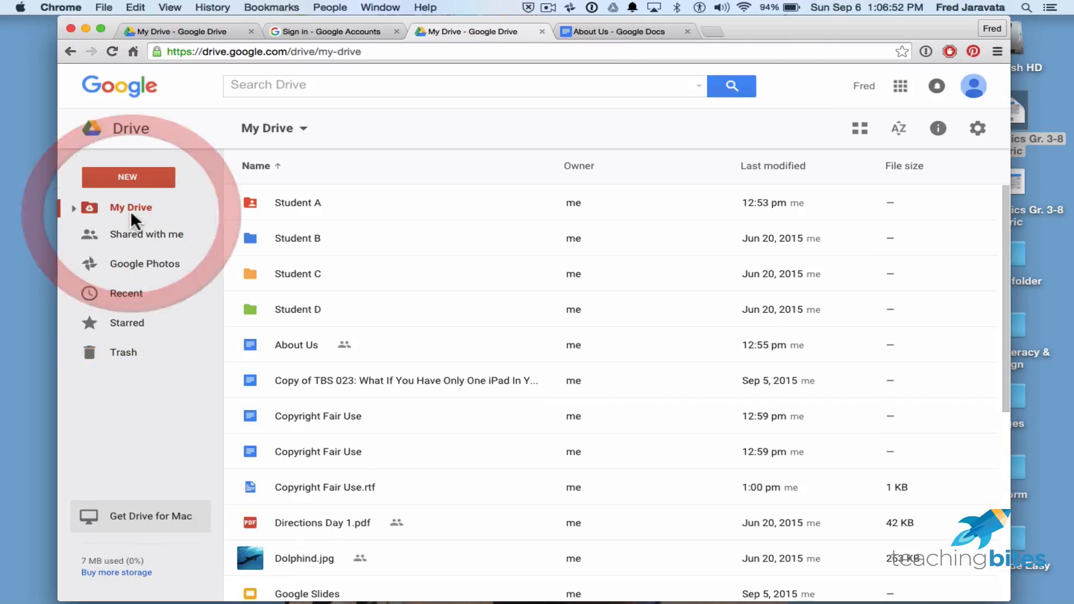
Scroll through the Shared with me list of TBP episode documents.
{"action": "scroll", "coordinate": [354, 377], "scroll_direction": "down", "scroll_amount": 4}
{"action": "scroll", "coordinate": [354, 378], "scroll_direction": "up", "scroll_amount": 4}
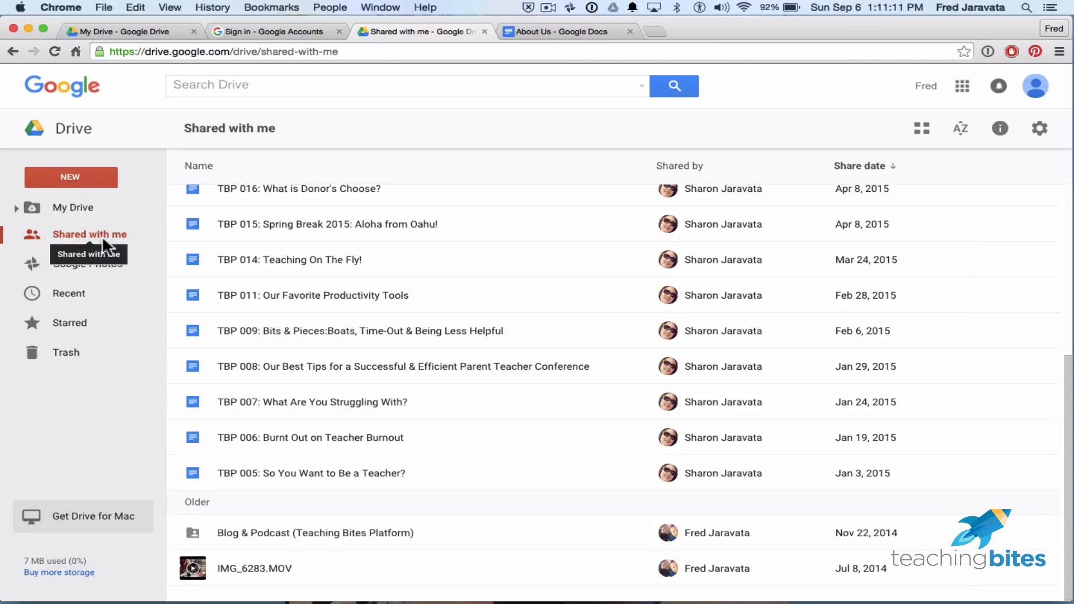
From Shared with me, open TBP 005: So You Want to Be a Teacher? in Docs.
{"action": "left_click", "coordinate": [76, 233]}
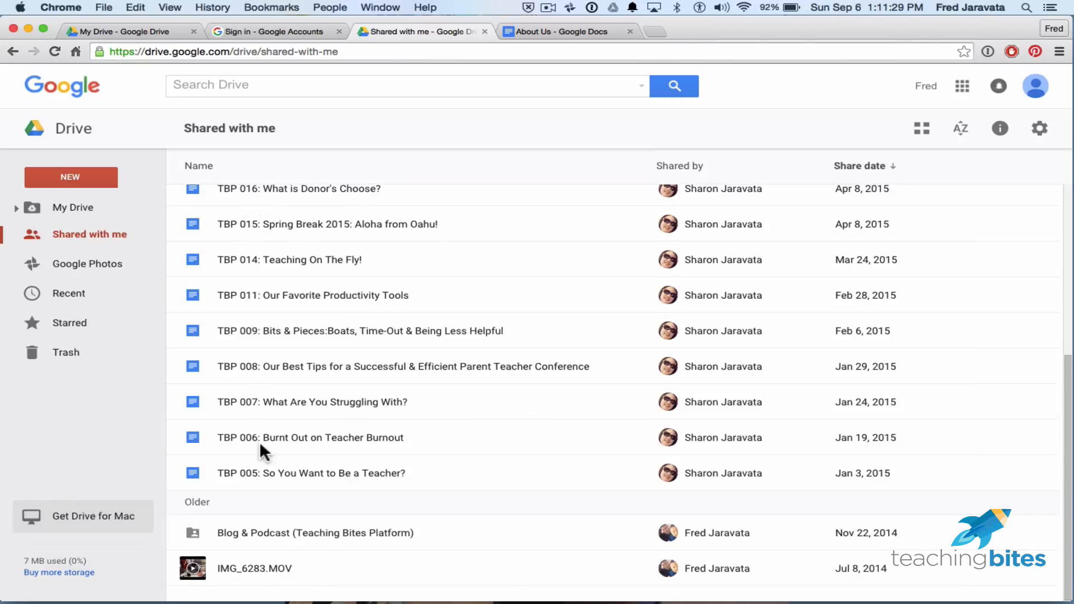
{"action": "left_click", "coordinate": [283, 467]}
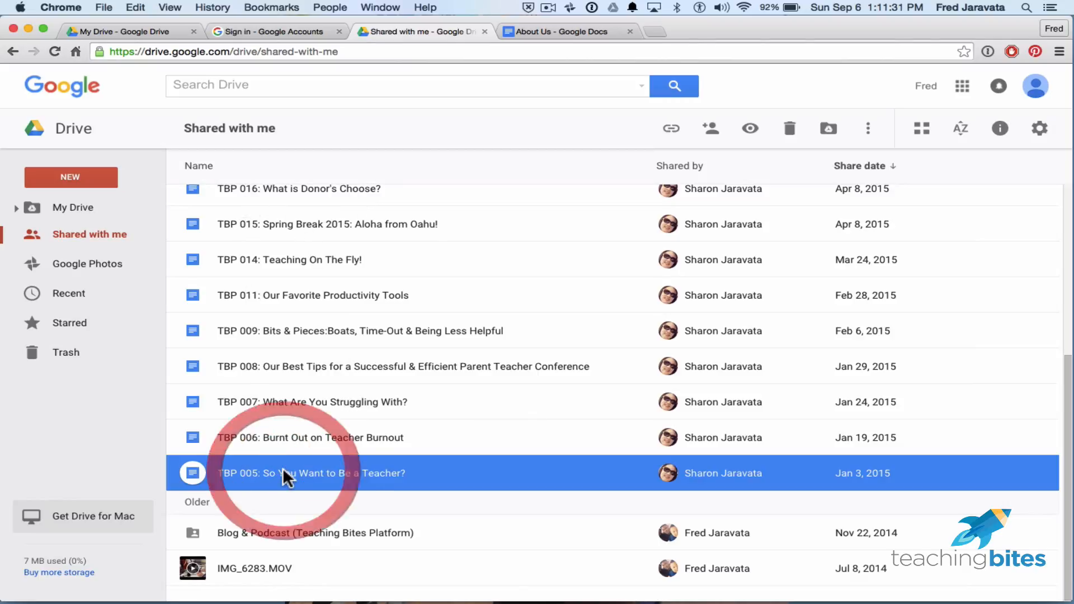
{"action": "double_click", "coordinate": [394, 471]}
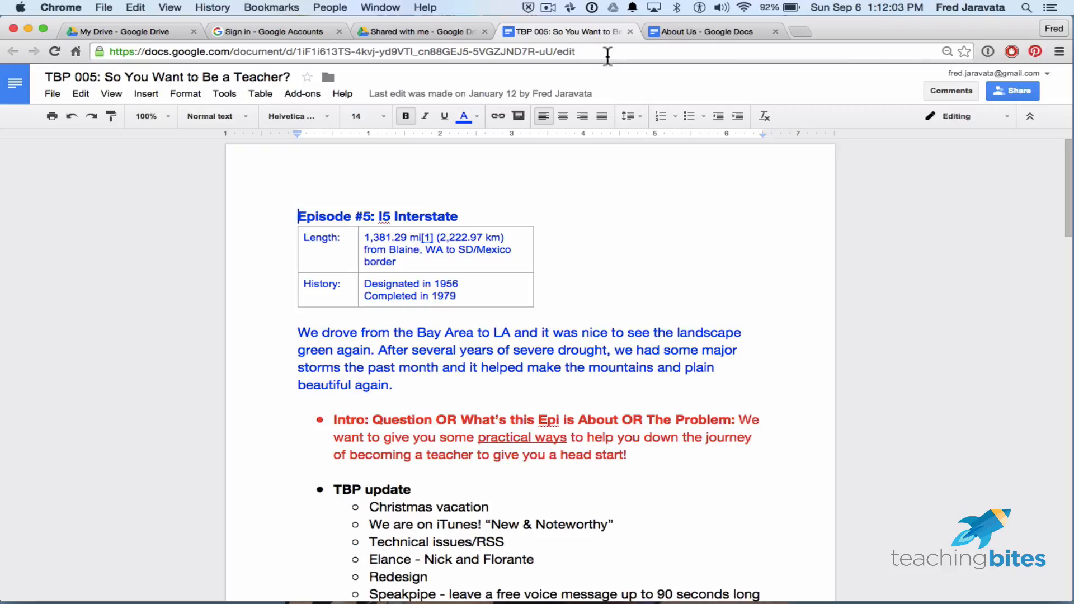
Close the TBP 005 document tab after reviewing it.
{"action": "left_click", "coordinate": [629, 31]}
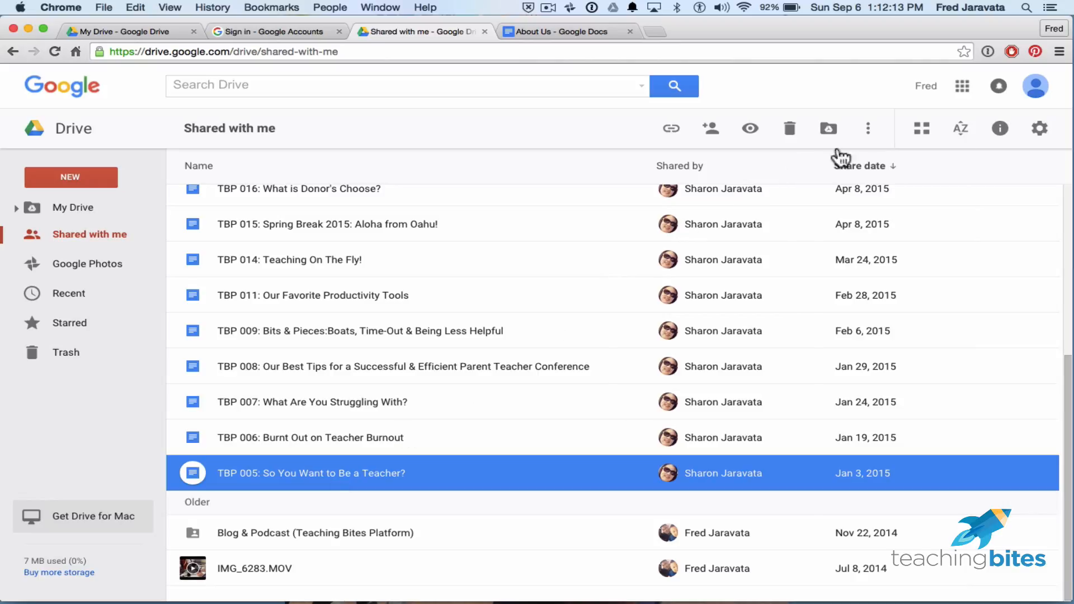
Make a copy of TBP 005: So You Want to Be a Teacher? from its context menu.
{"action": "left_click", "coordinate": [877, 136]}
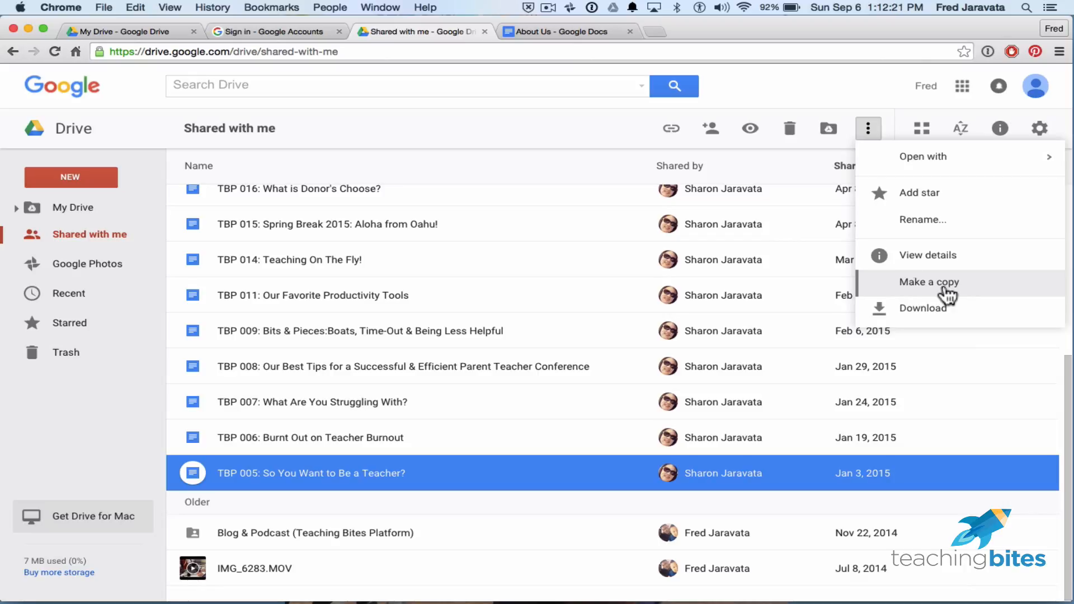
{"action": "left_click", "coordinate": [810, 89]}
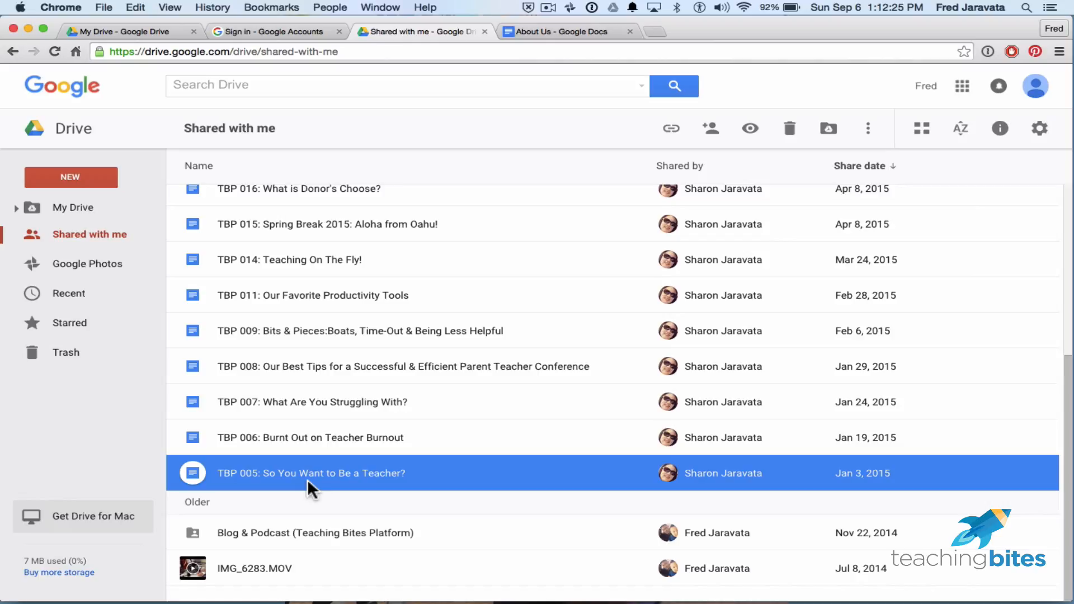
{"action": "key", "text": "ctrl"}
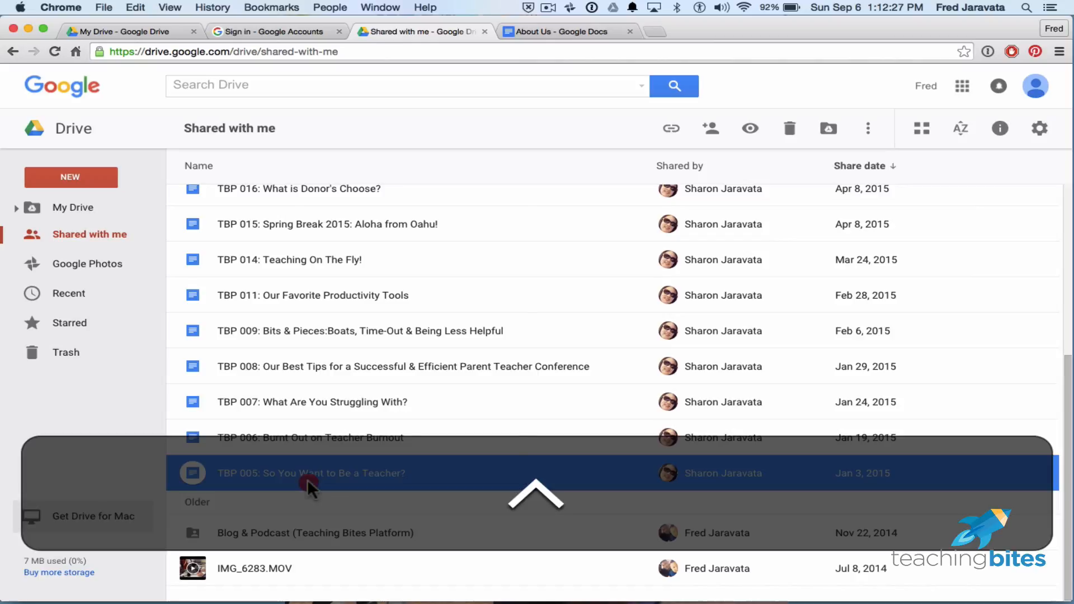
{"action": "left_click", "coordinate": [307, 479], "text": "ctrl"}
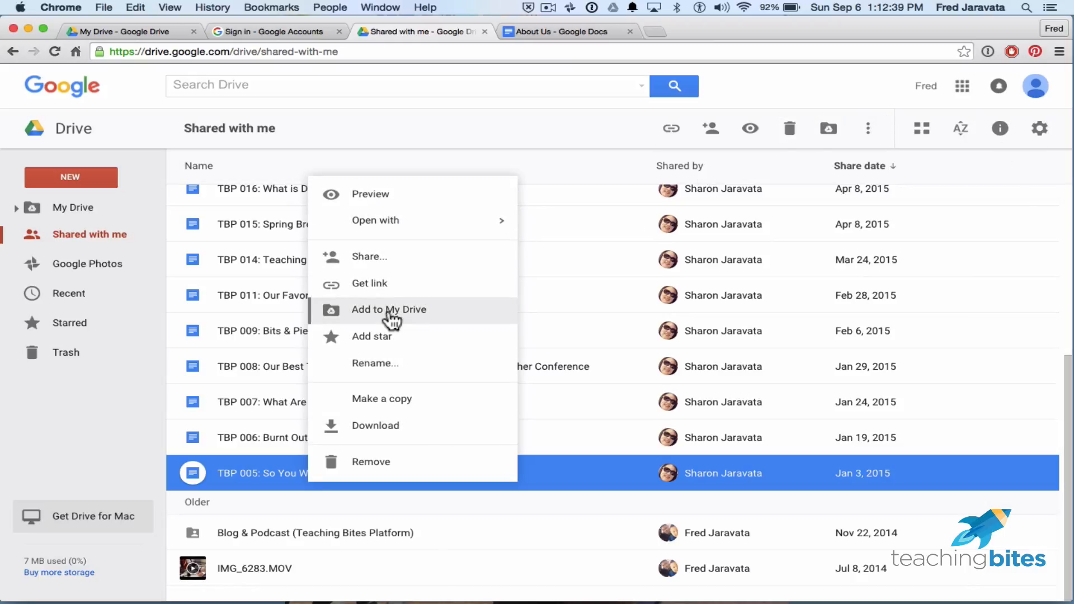
{"action": "left_click", "coordinate": [395, 398]}
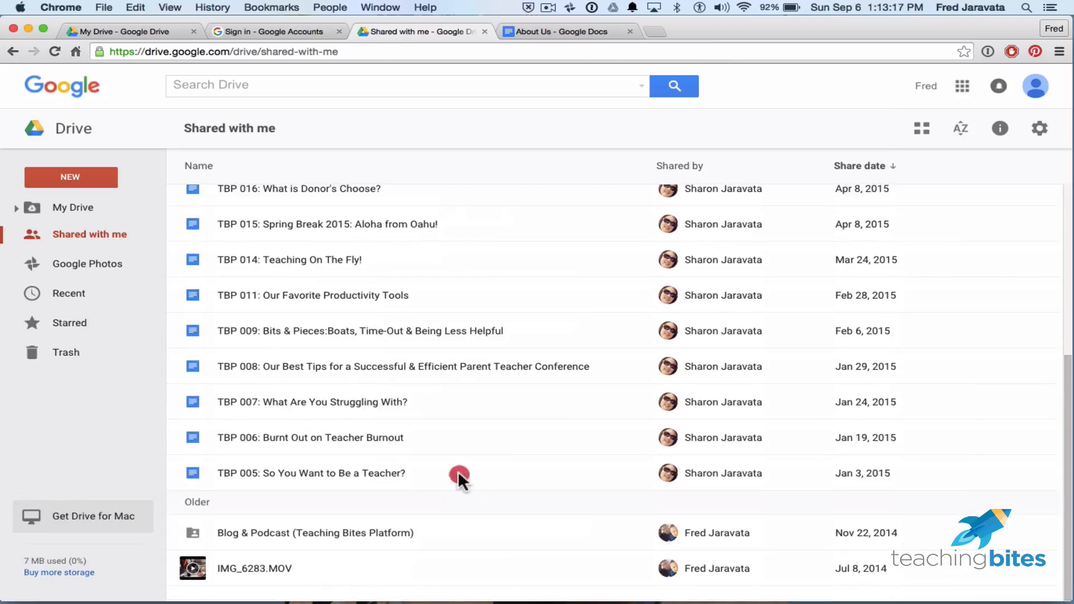
{"action": "left_click", "coordinate": [458, 473]}
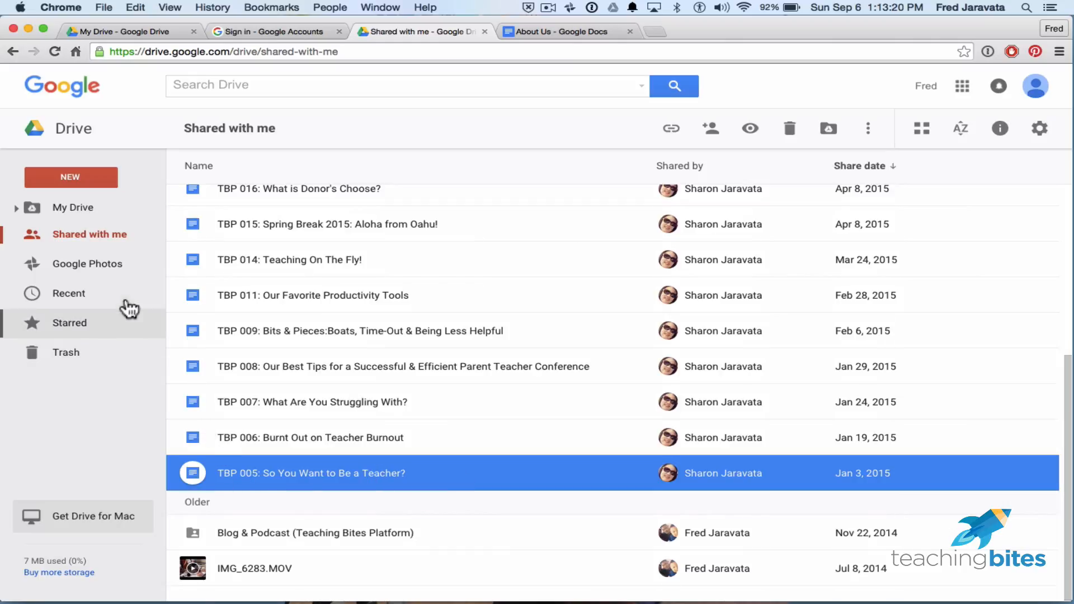
Switch to My Drive and open the Copy of TBP 005 document in Docs.
{"action": "left_click", "coordinate": [70, 205]}
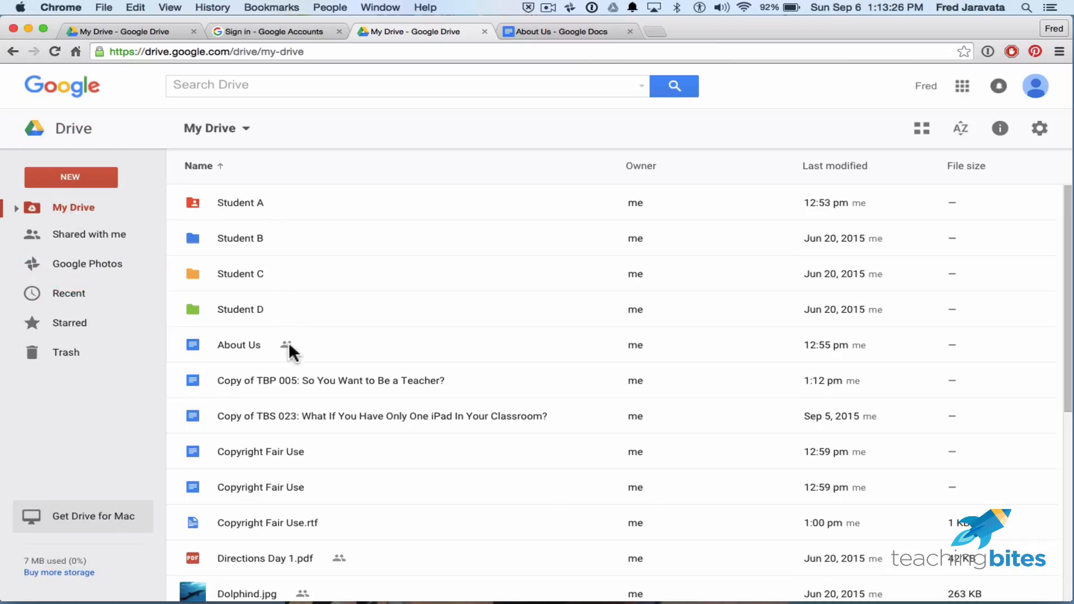
{"action": "left_click", "coordinate": [406, 380]}
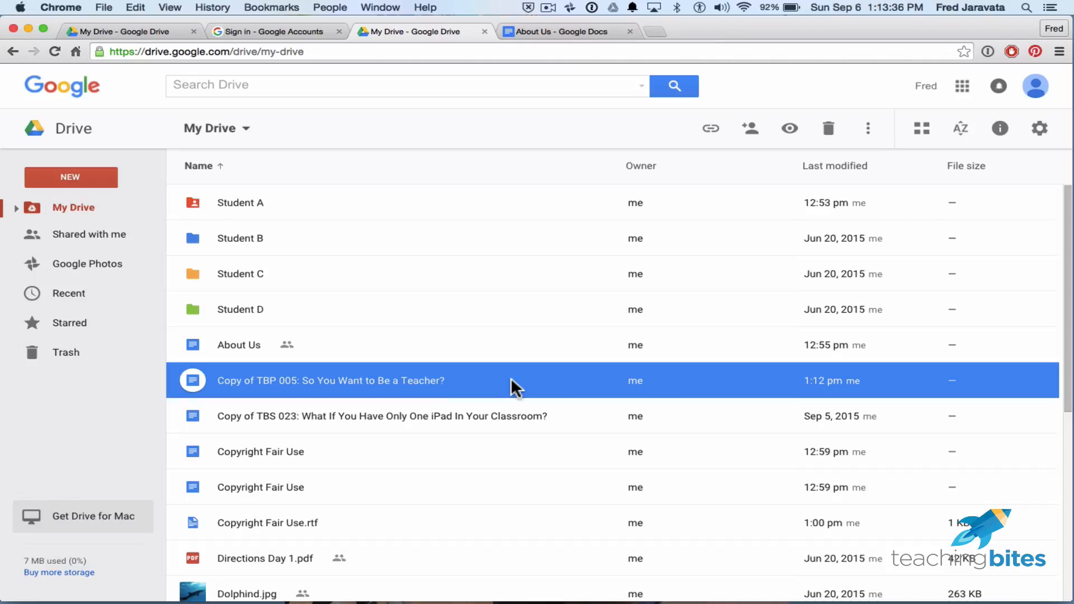
{"action": "double_click", "coordinate": [426, 384]}
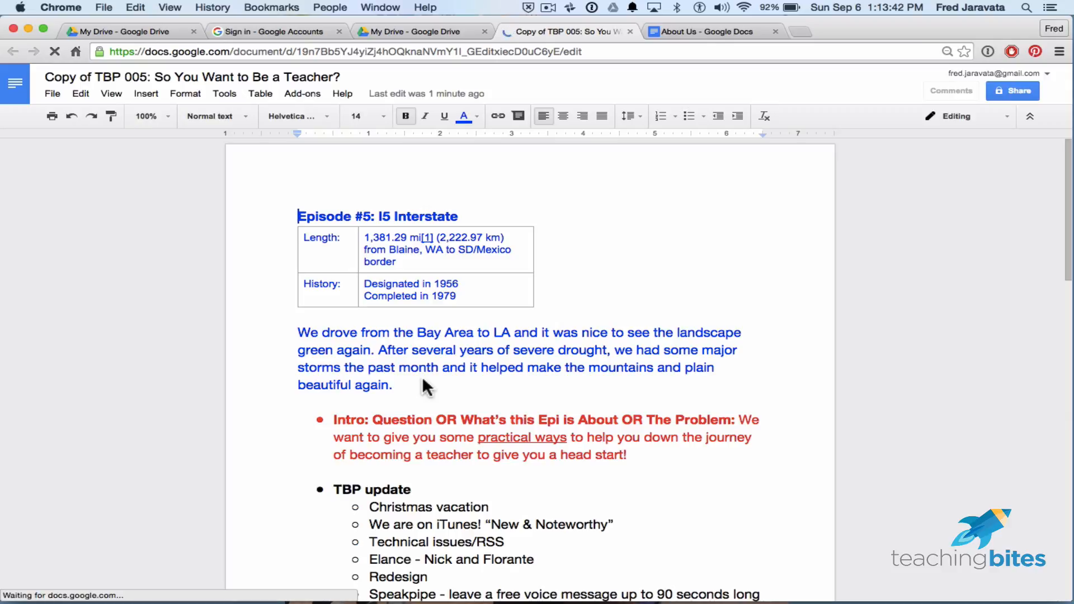
Replace 'Copy of' in the document title with the author's full name, then close it.
{"action": "left_click", "coordinate": [157, 79]}
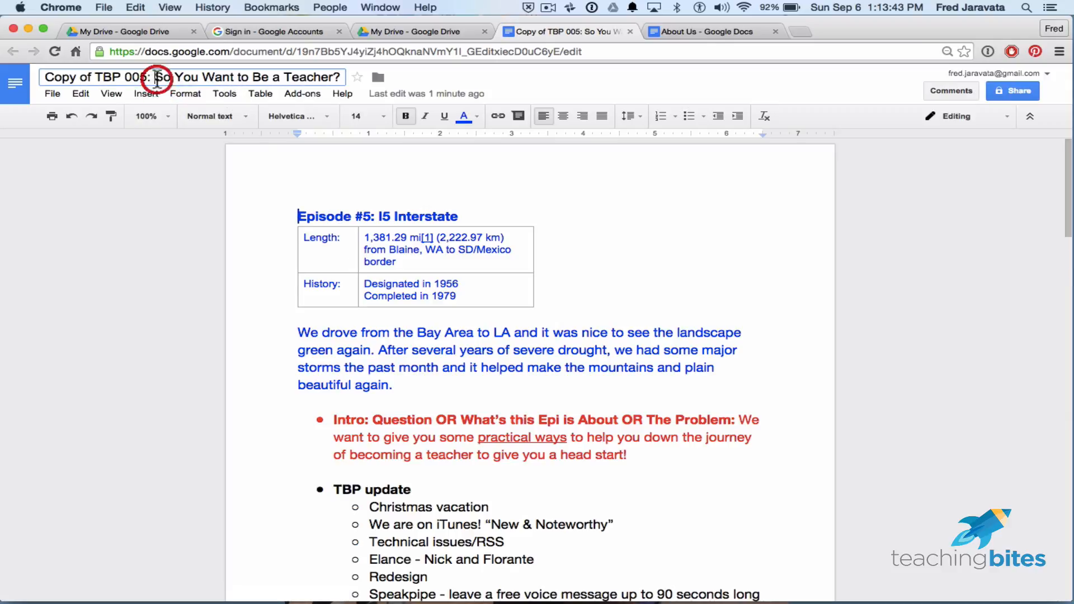
{"action": "left_click", "coordinate": [94, 78]}
{"action": "left_click_drag", "start_coordinate": [93, 79], "coordinate": [42, 79]}
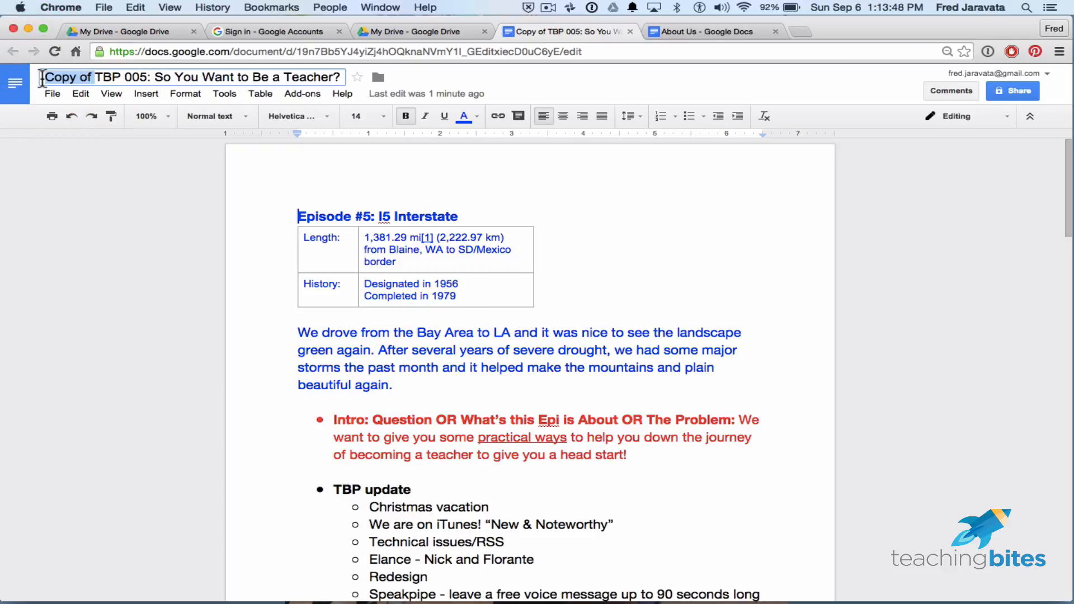
{"action": "type", "text": "FJ"}
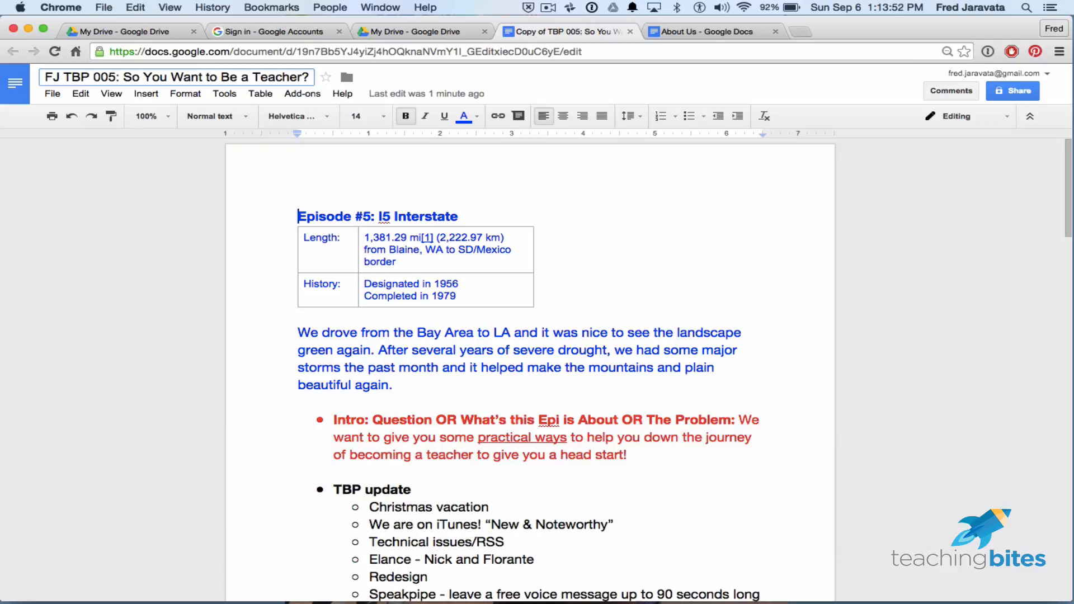
{"action": "key", "text": "BackSpace"}
{"action": "type", "text": "'s"}
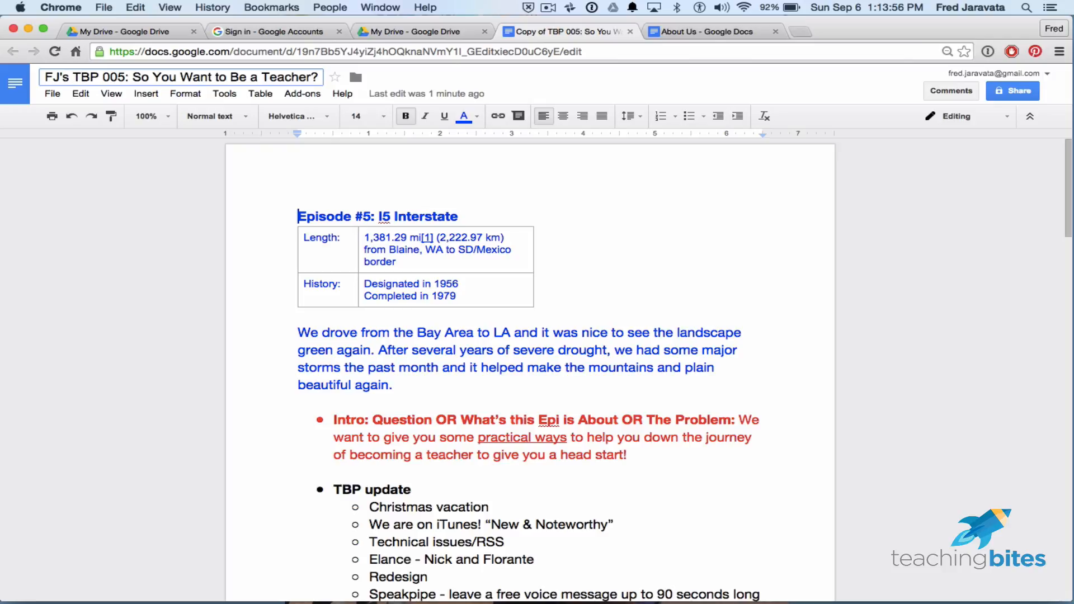
{"action": "key", "text": "BackSpace"}
{"action": "key", "text": "BackSpace"}
{"action": "key", "text": "BackSpace"}
{"action": "key", "text": "BackSpace"}
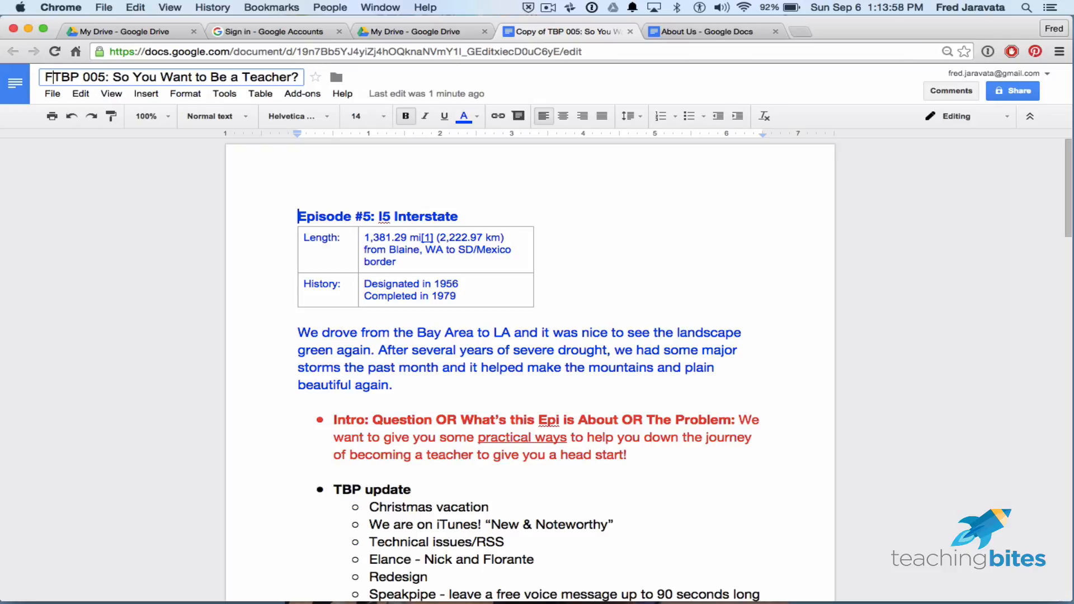
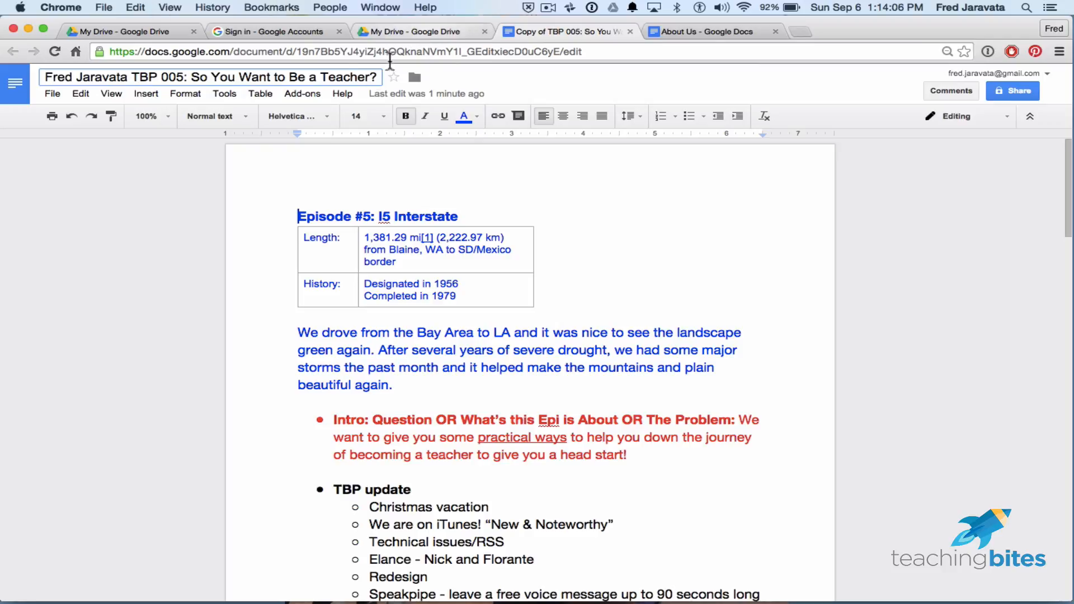
{"action": "left_click", "coordinate": [630, 31]}
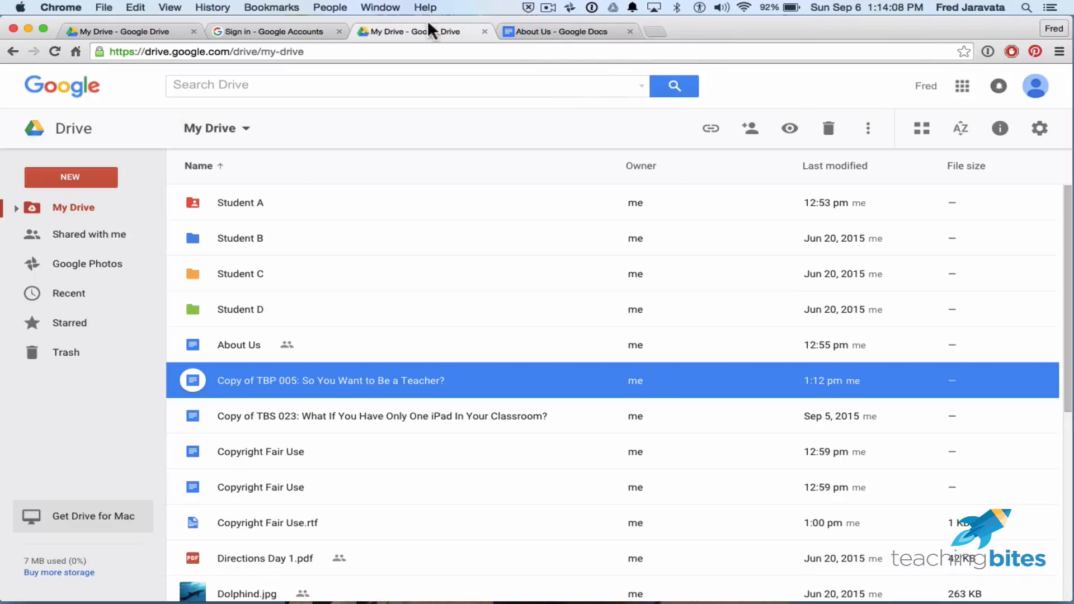
Reload My Drive and rename the TBP 005 copy, replacing 'Copy of' with the owner's initials.
{"action": "left_click", "coordinate": [427, 33]}
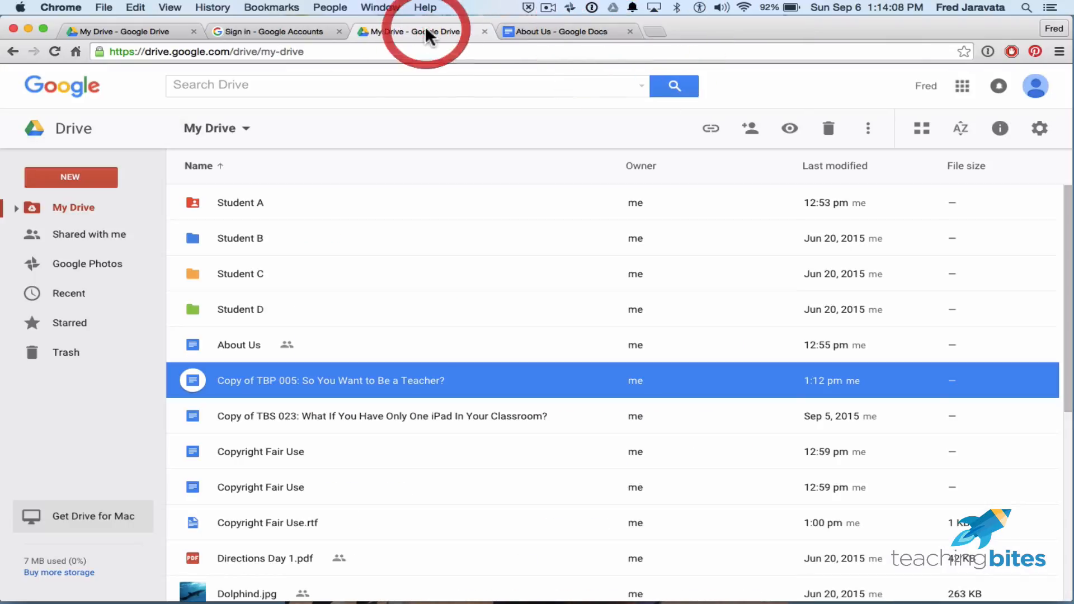
{"action": "left_click", "coordinate": [54, 52]}
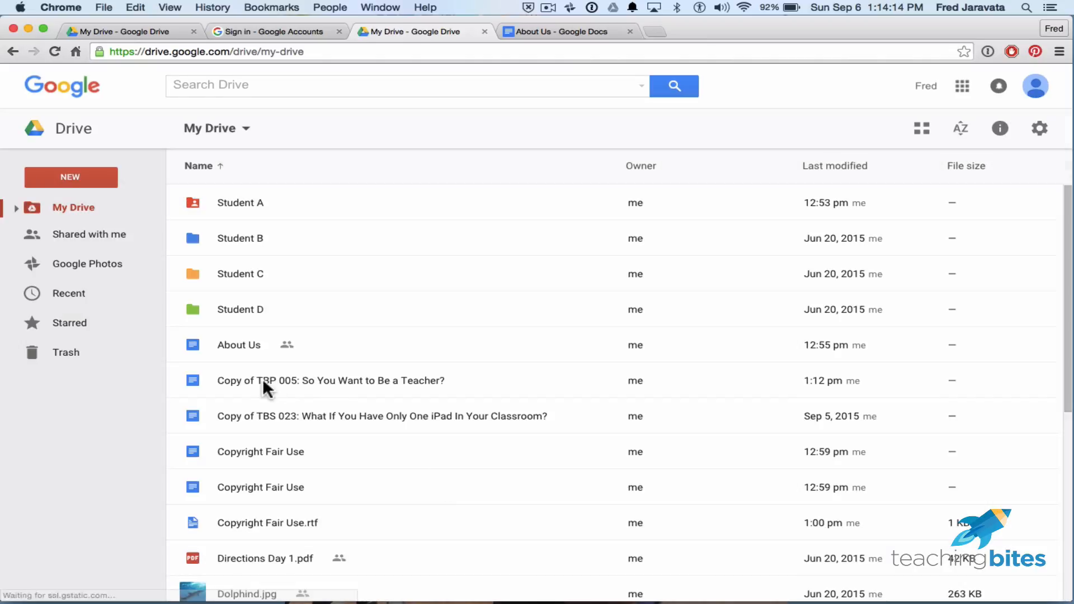
{"action": "left_click", "coordinate": [268, 381]}
{"action": "left_click", "coordinate": [242, 381]}
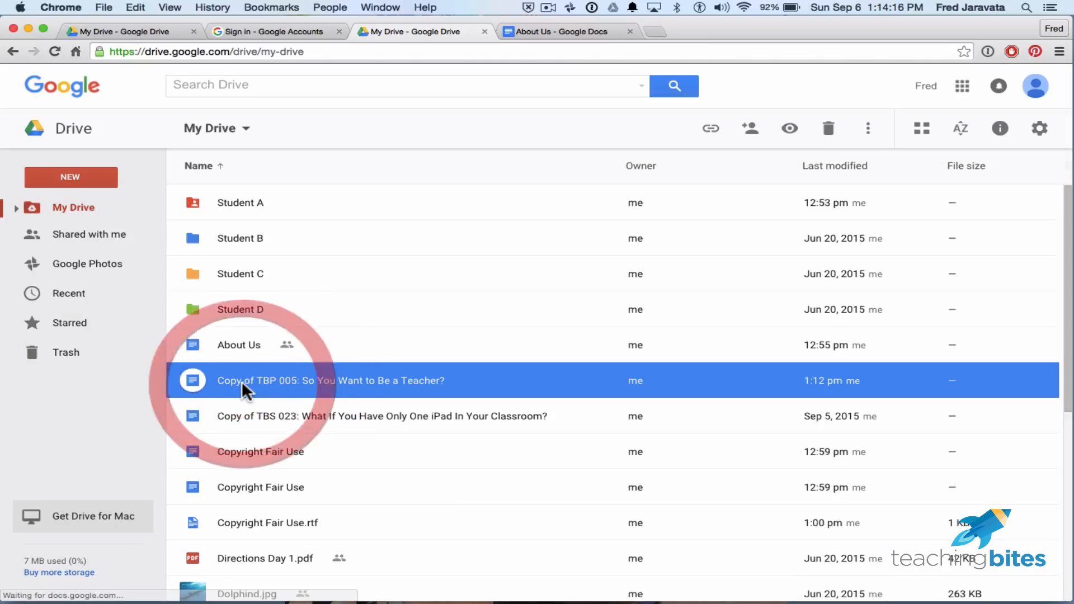
{"action": "left_click", "coordinate": [868, 131]}
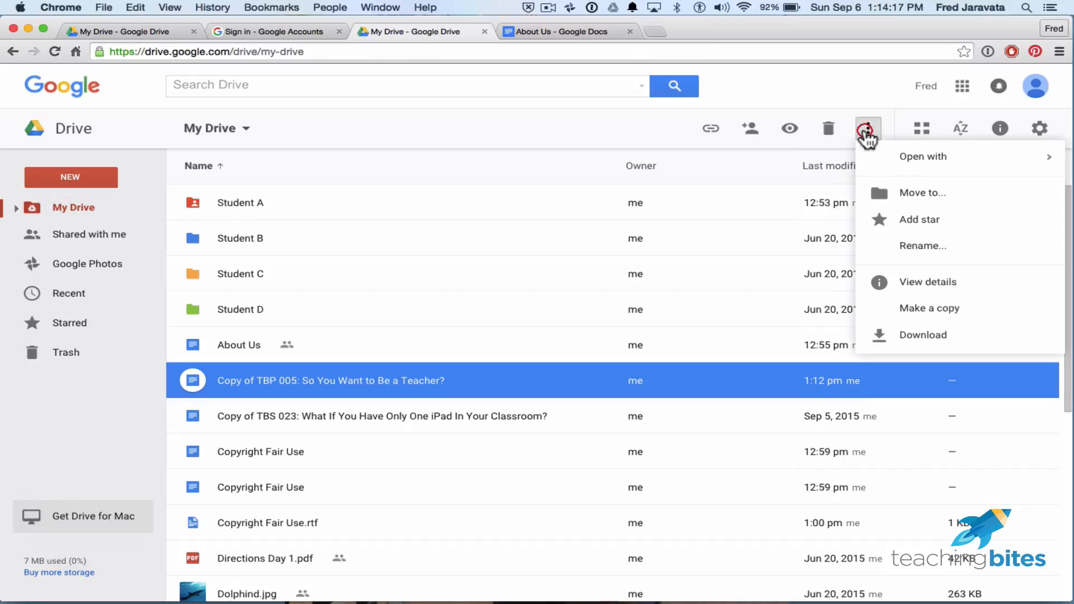
{"action": "left_click", "coordinate": [891, 247]}
{"action": "left_click", "coordinate": [442, 343]}
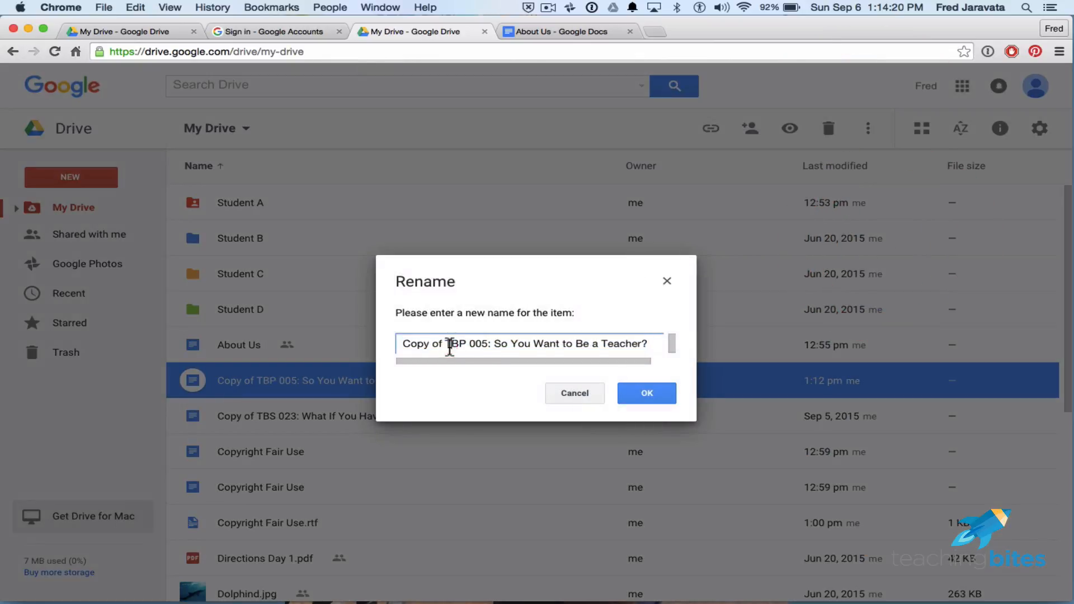
{"action": "left_click_drag", "start_coordinate": [442, 343], "coordinate": [408, 341]}
{"action": "type", "text": "FJ's"}
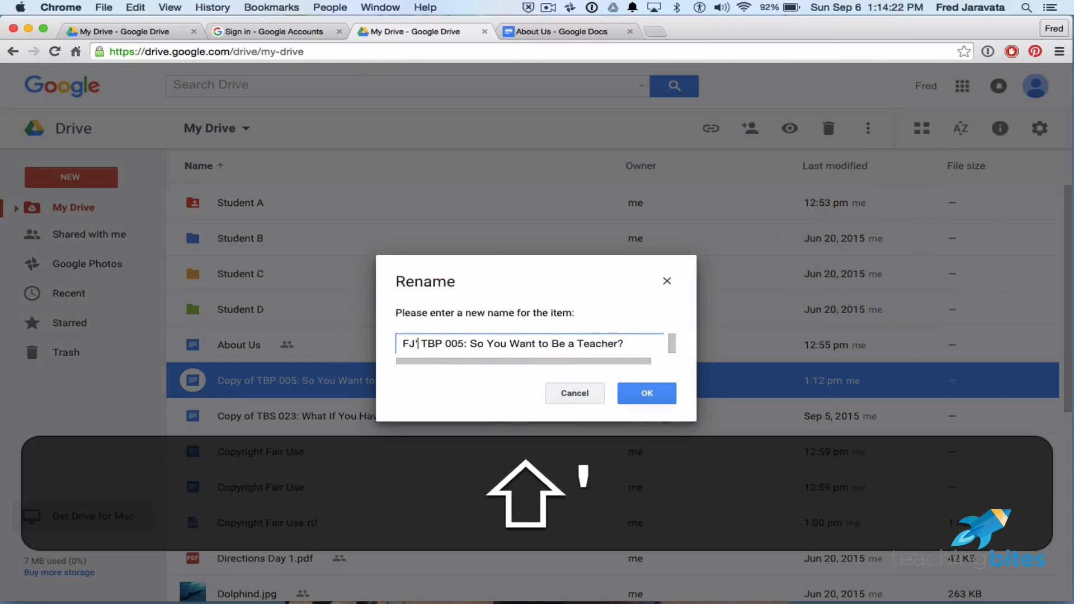
{"action": "left_click", "coordinate": [640, 395]}
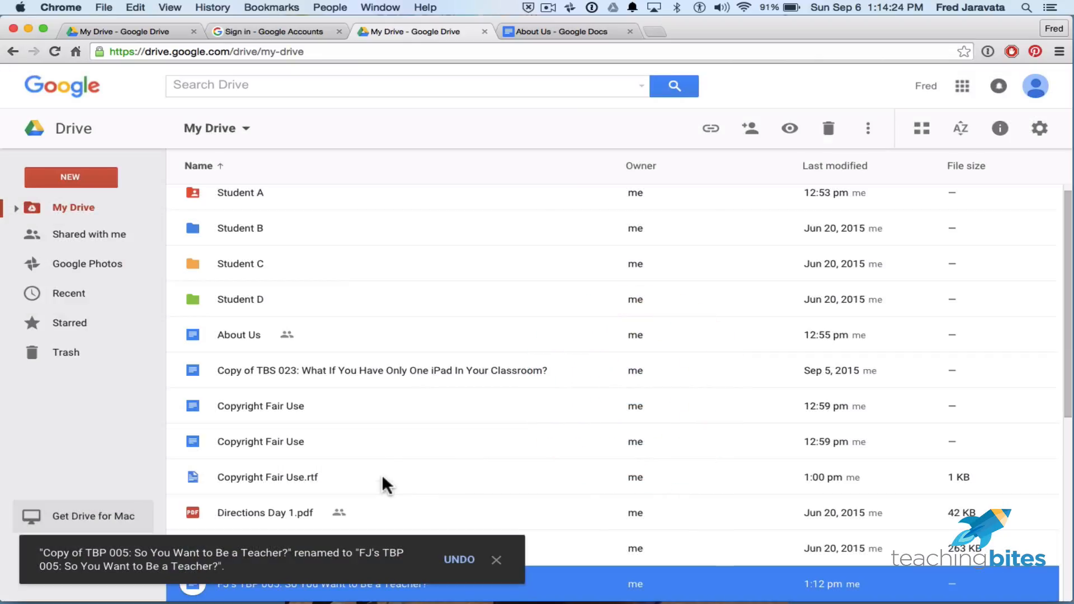
Scroll through My Drive, select the Google Slides file, and switch to Shared with me.
{"action": "scroll", "coordinate": [367, 449], "scroll_direction": "down", "scroll_amount": 4}
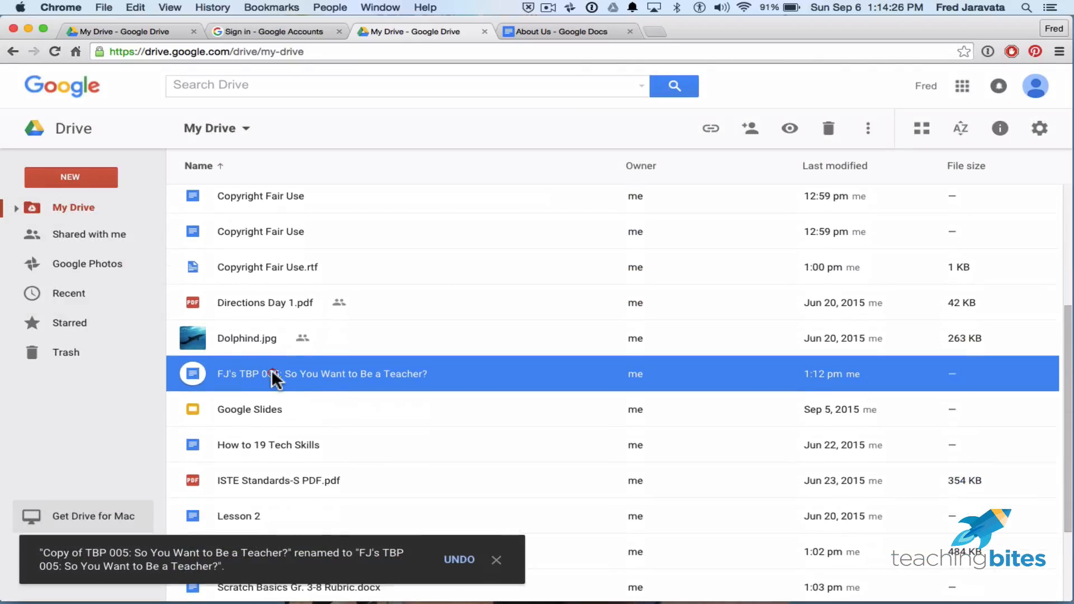
{"action": "scroll", "coordinate": [400, 472], "scroll_direction": "up", "scroll_amount": 4}
{"action": "scroll", "coordinate": [401, 473], "scroll_direction": "down", "scroll_amount": 3}
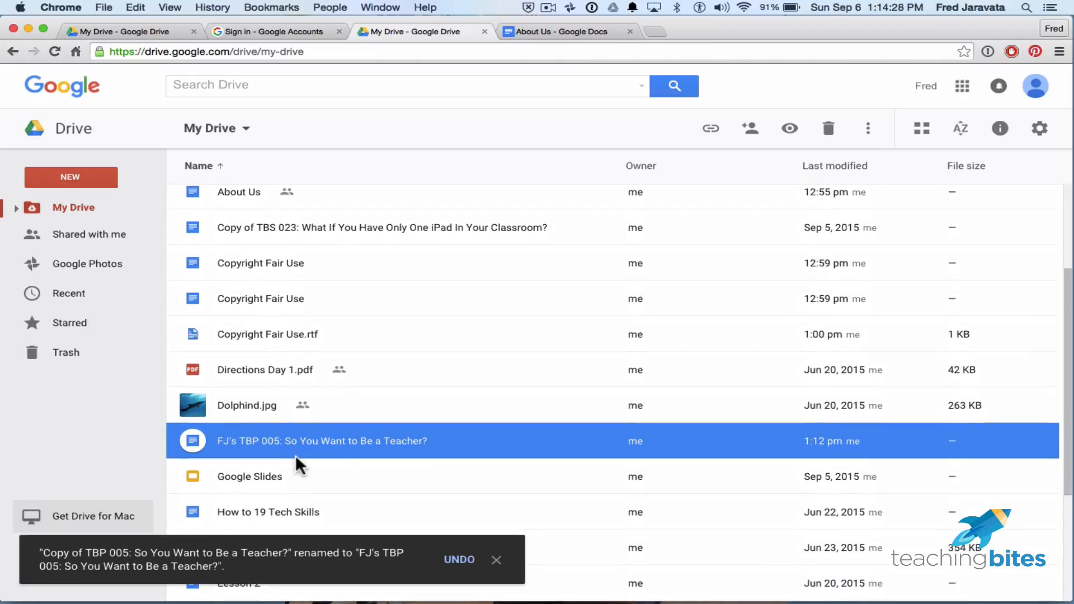
{"action": "left_click", "coordinate": [361, 480]}
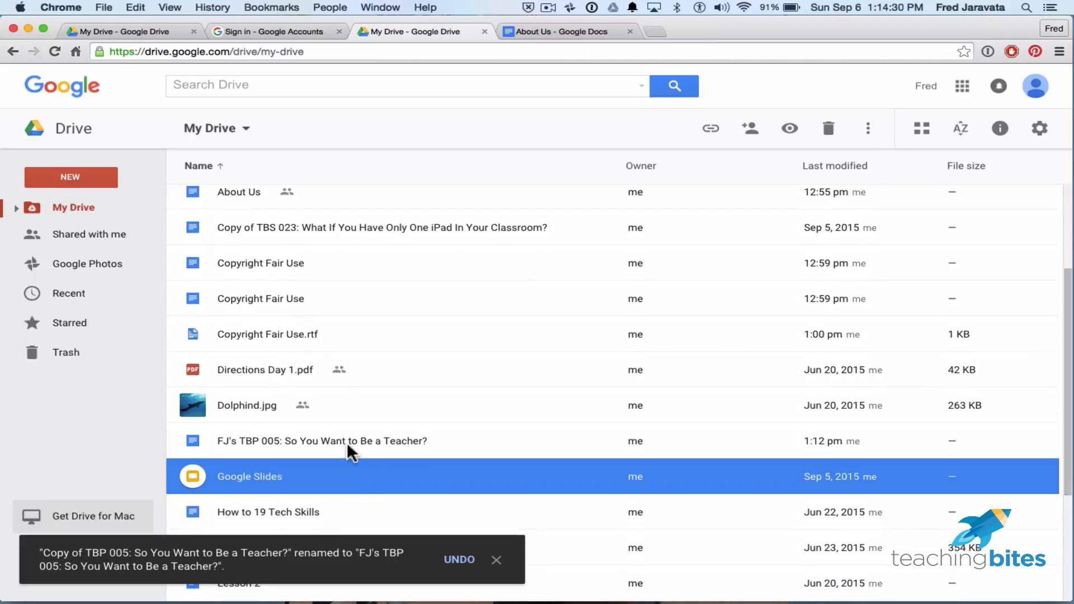
{"action": "scroll", "coordinate": [348, 451], "scroll_direction": "up", "scroll_amount": 2}
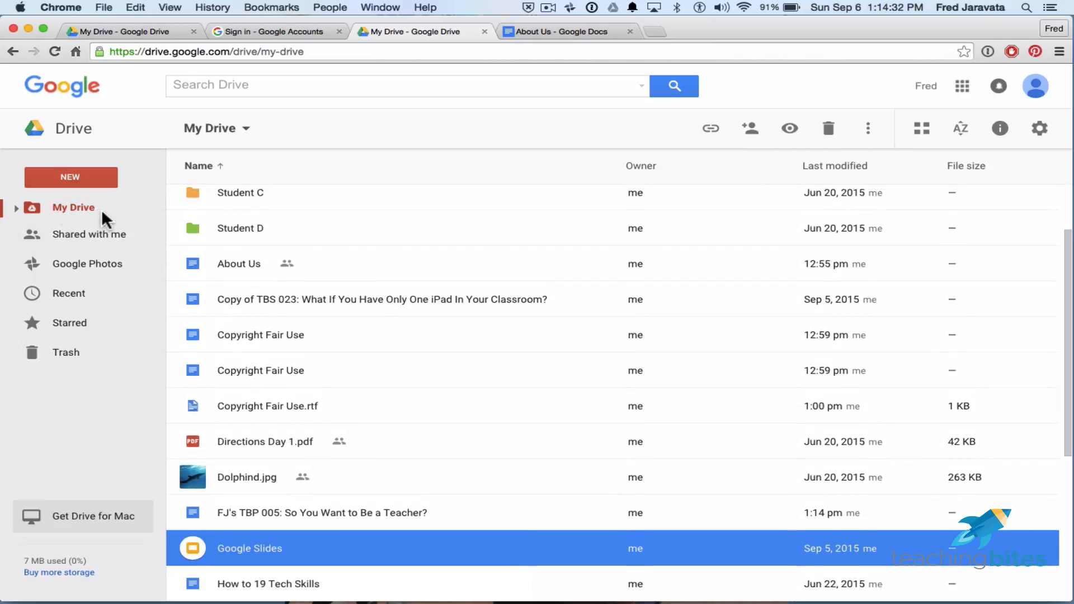
{"action": "scroll", "coordinate": [394, 392], "scroll_direction": "down", "scroll_amount": 1}
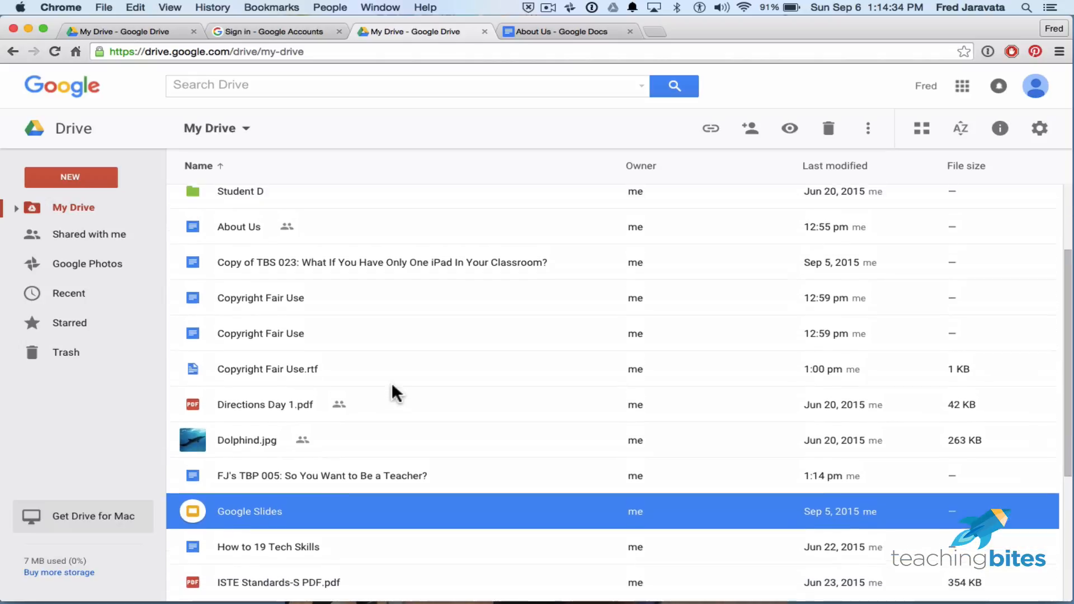
{"action": "scroll", "coordinate": [395, 391], "scroll_direction": "down", "scroll_amount": 1}
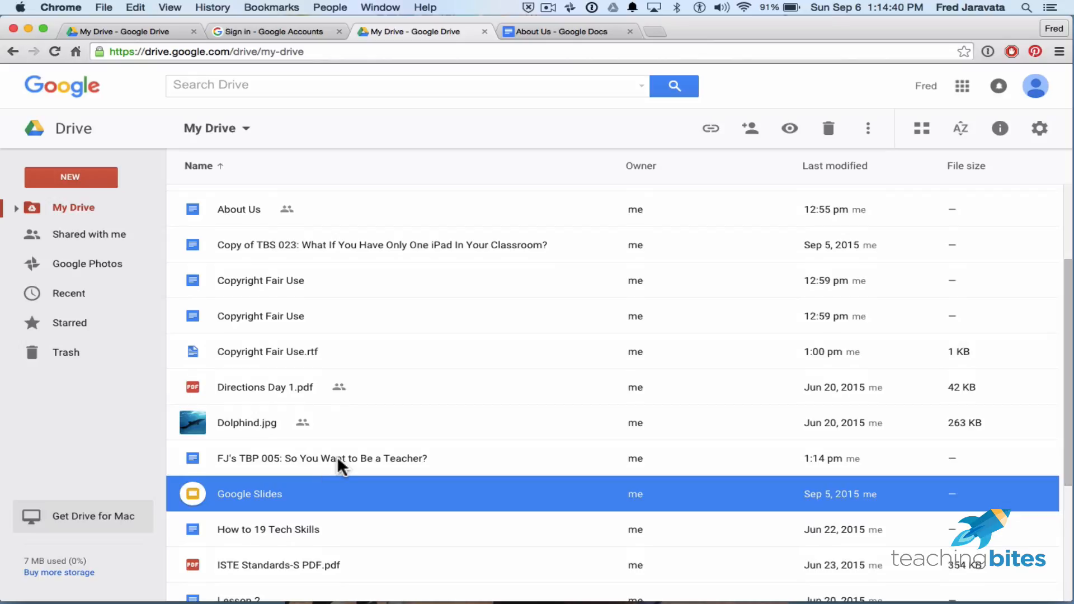
{"action": "left_click", "coordinate": [94, 242]}
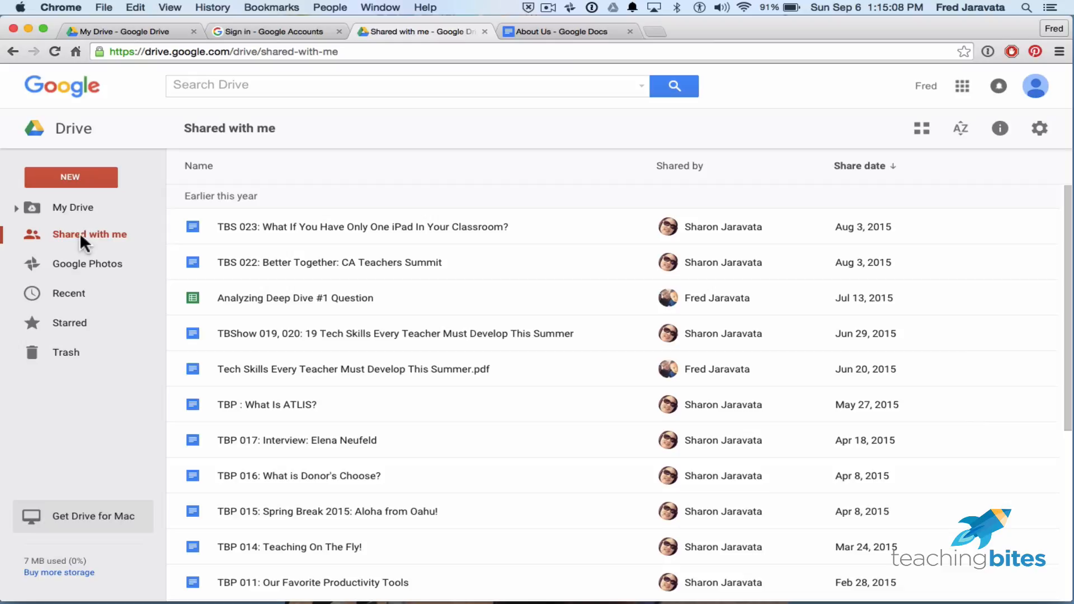
Sort the Shared with me files by name.
{"action": "scroll", "coordinate": [374, 375], "scroll_direction": "down", "scroll_amount": 5}
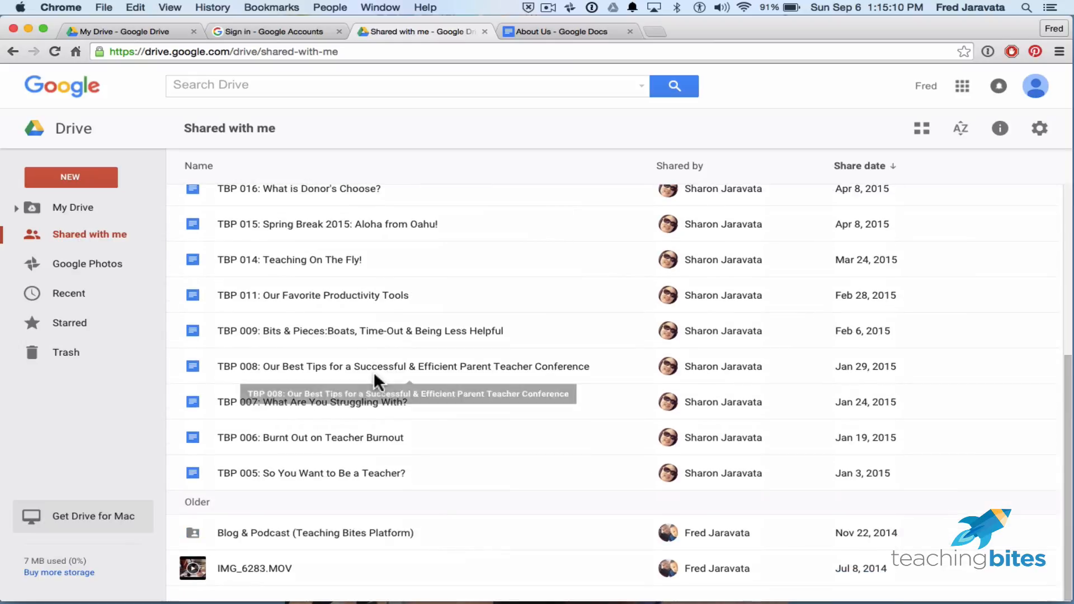
{"action": "right_click", "coordinate": [374, 377]}
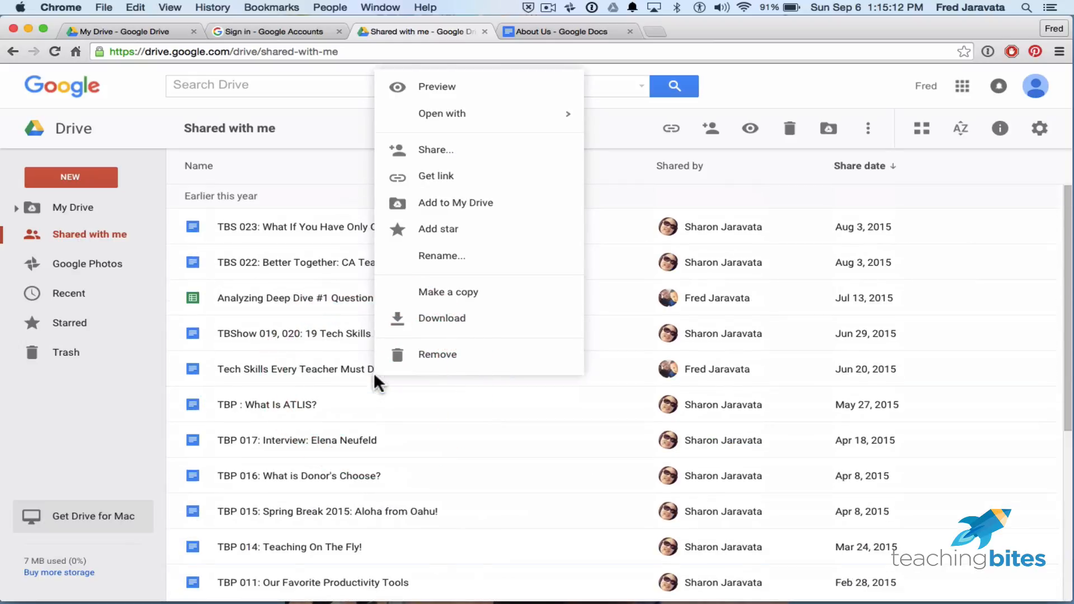
{"action": "left_click", "coordinate": [334, 168]}
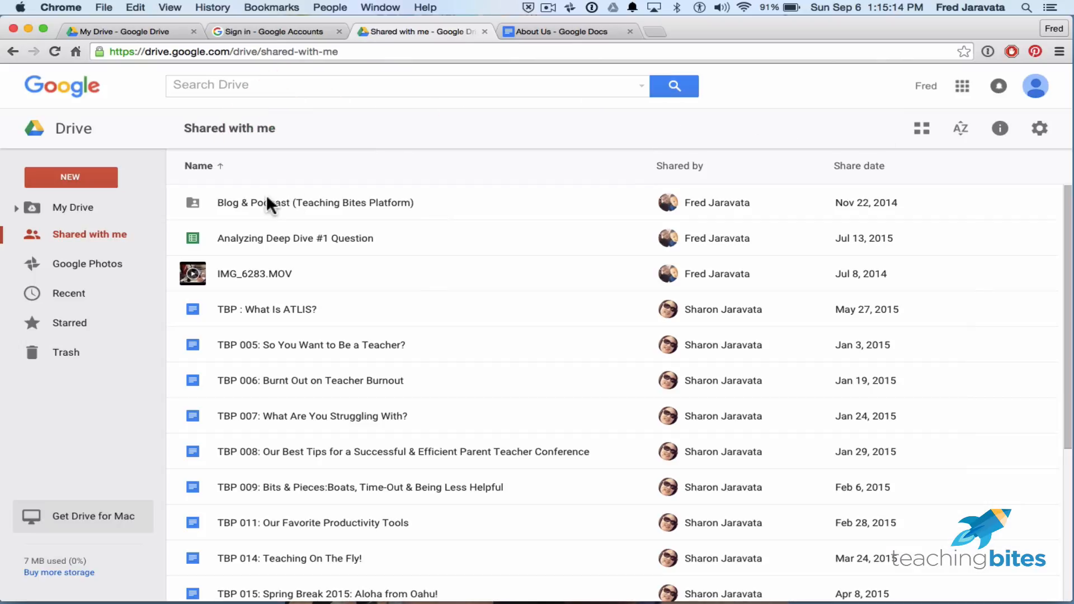
Select TBP 008 and TBP 009 and choose Make a copy from More actions.
{"action": "scroll", "coordinate": [372, 434], "scroll_direction": "down", "scroll_amount": 6}
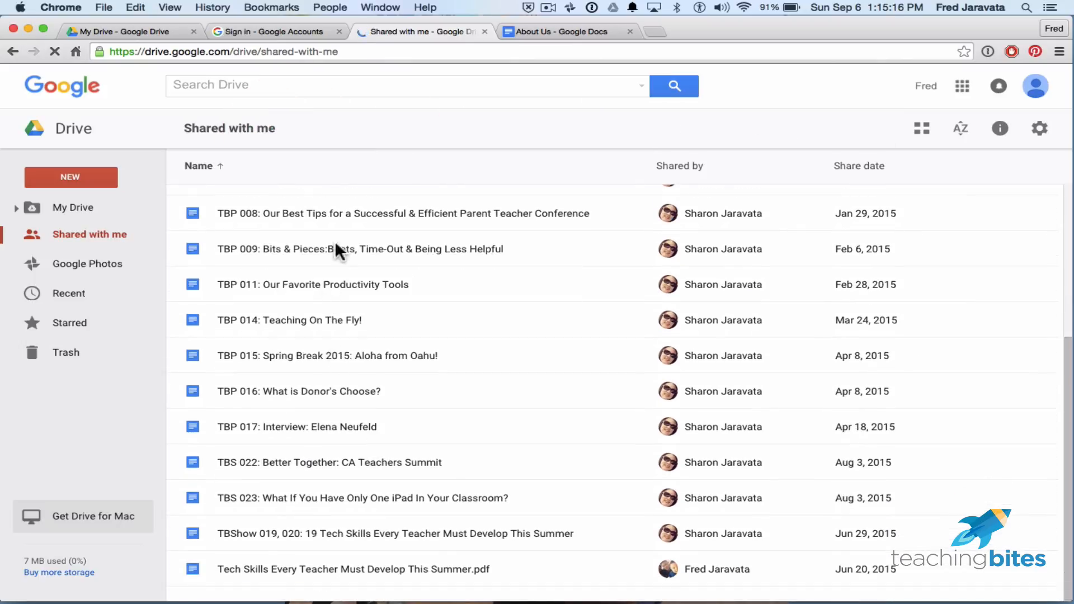
{"action": "left_click", "coordinate": [338, 247]}
{"action": "left_click", "coordinate": [324, 277], "text": "shift"}
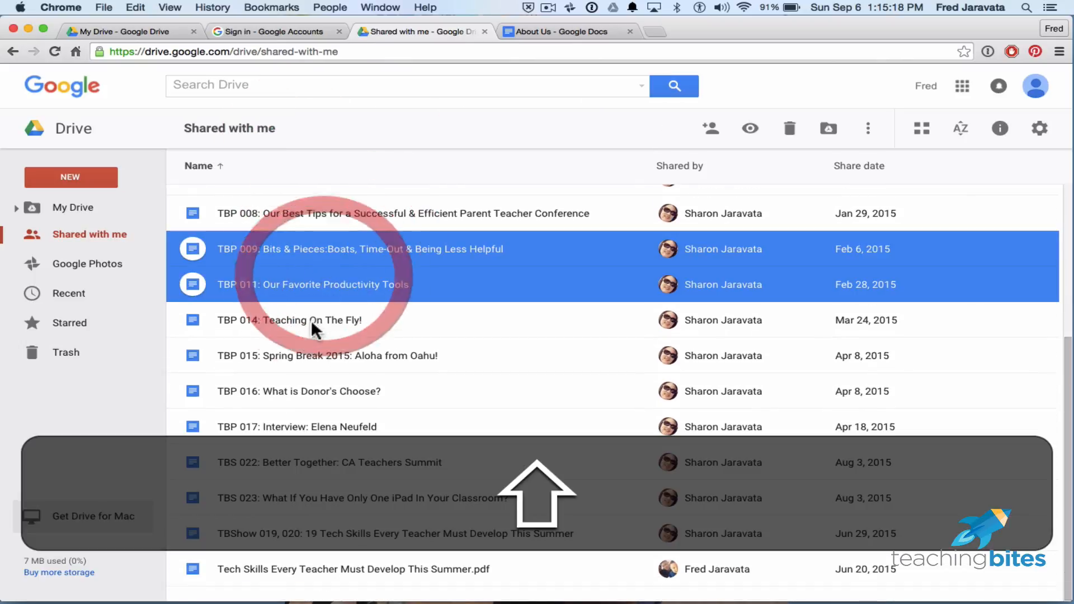
{"action": "left_click", "coordinate": [312, 324], "text": "shift"}
{"action": "left_click", "coordinate": [311, 355], "text": "shift"}
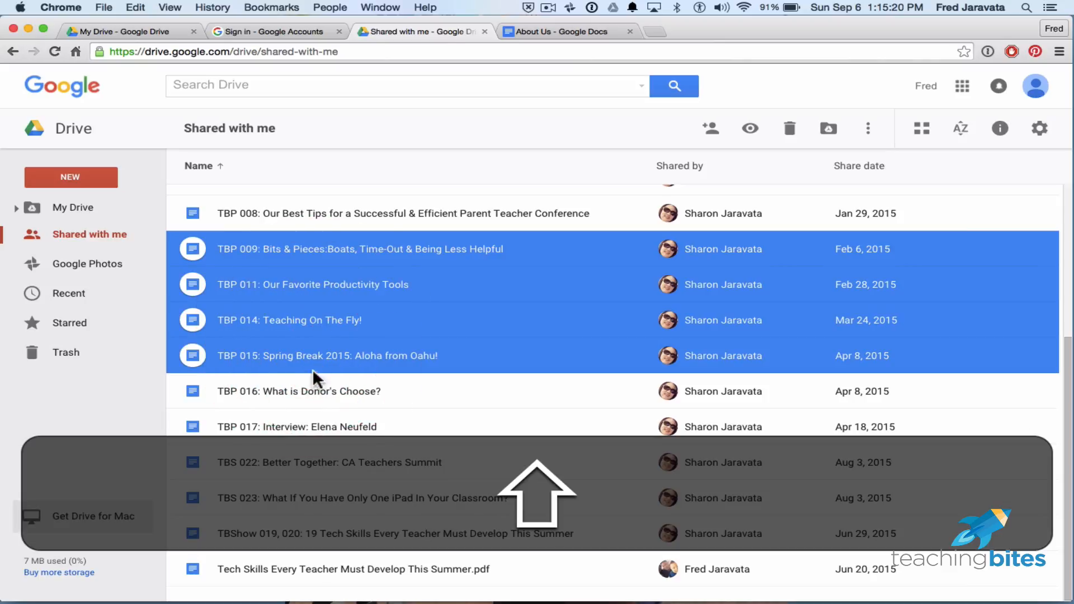
{"action": "left_click", "coordinate": [316, 387], "text": "shift"}
{"action": "left_click", "coordinate": [313, 421], "text": "shift"}
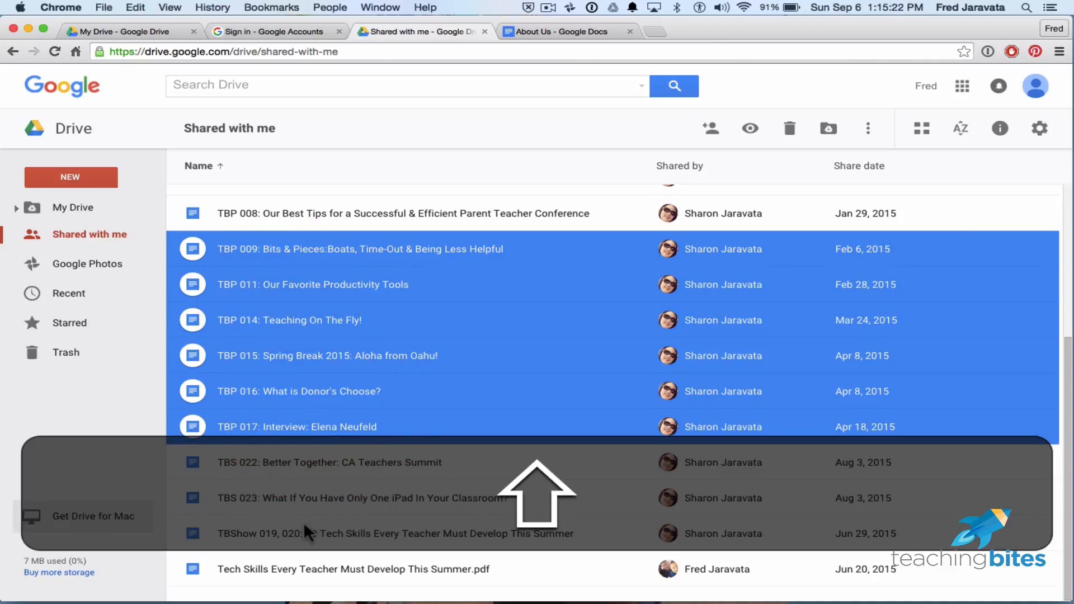
{"action": "left_click", "coordinate": [304, 526], "text": "shift"}
{"action": "left_click", "coordinate": [330, 211], "text": "shift"}
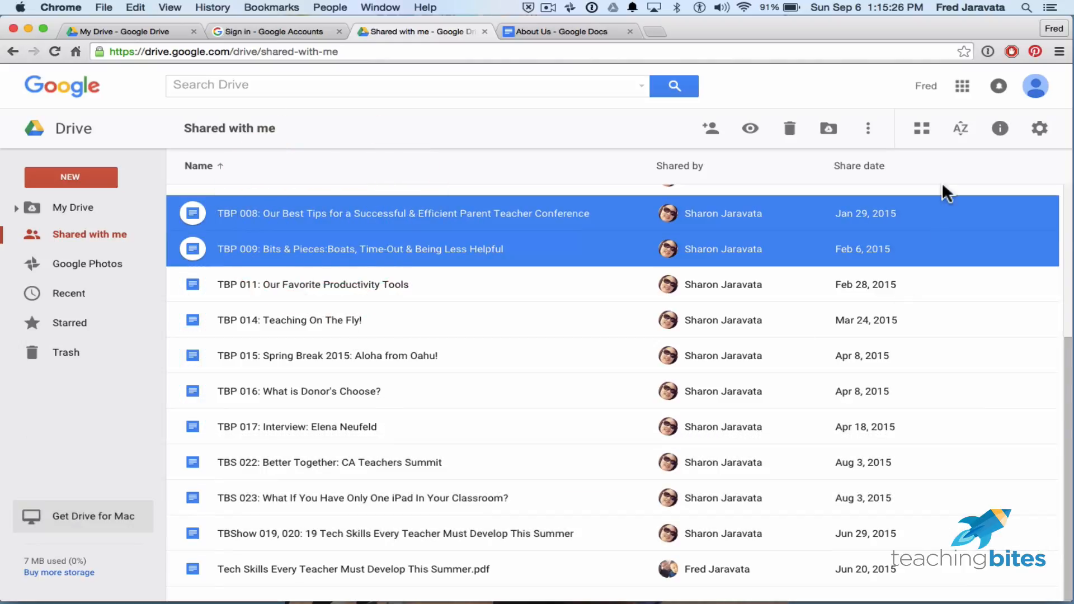
{"action": "left_click", "coordinate": [868, 128]}
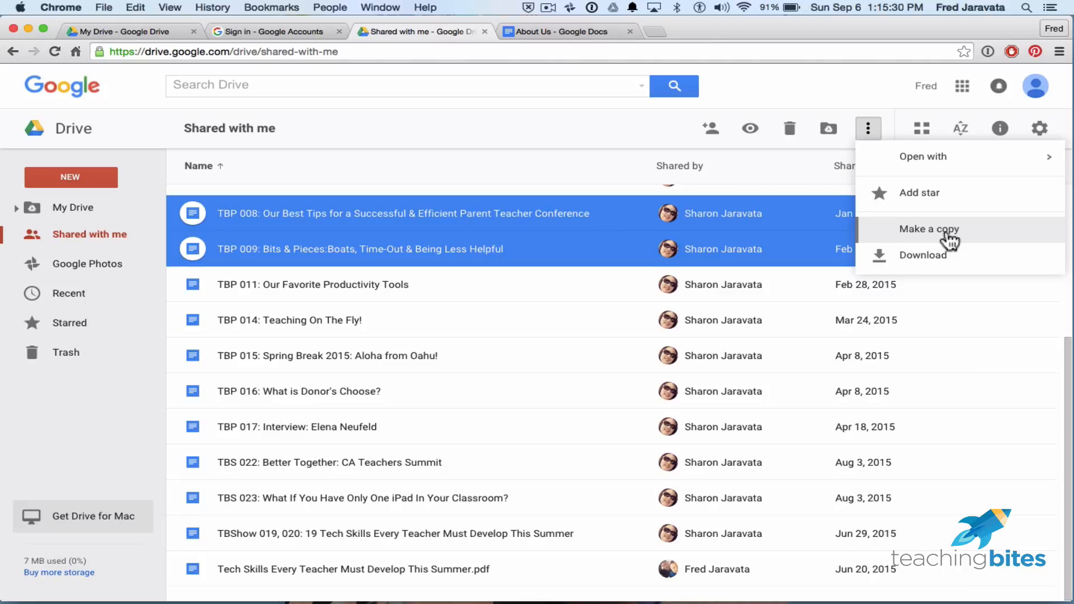
{"action": "left_click", "coordinate": [492, 315]}
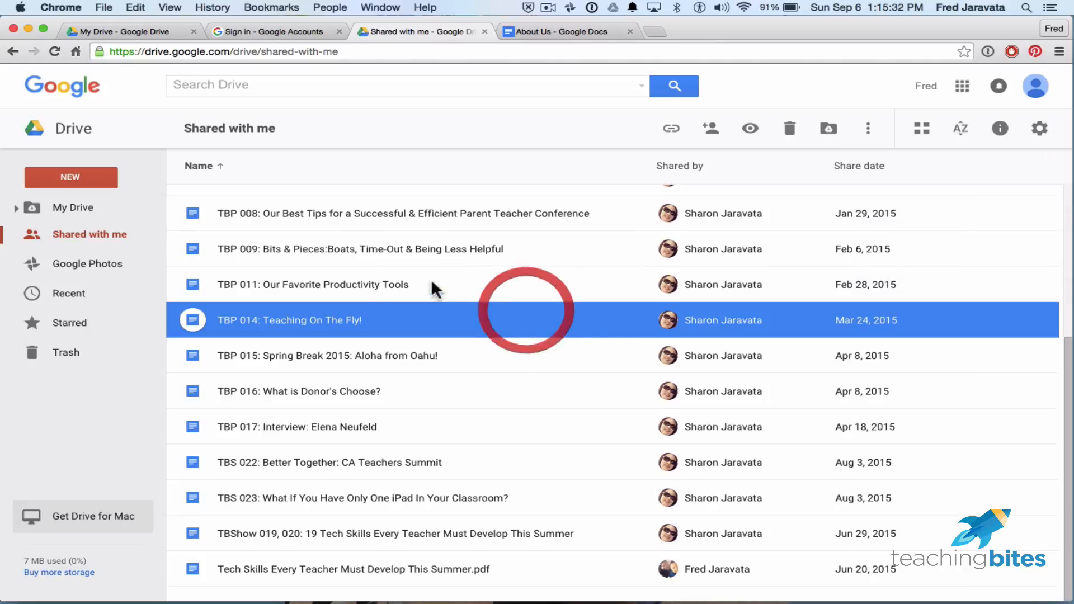
Select TBP 011 after trying shift-range selections through TBP 016.
{"action": "left_click", "coordinate": [370, 285]}
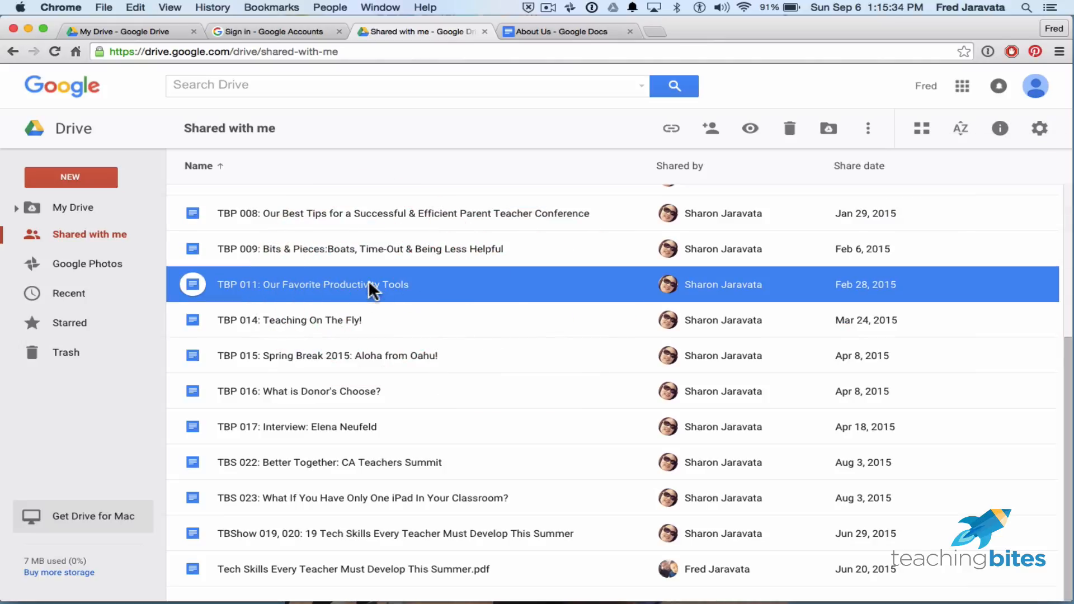
{"action": "key", "text": "shift"}
{"action": "left_click", "coordinate": [377, 358], "text": "shift"}
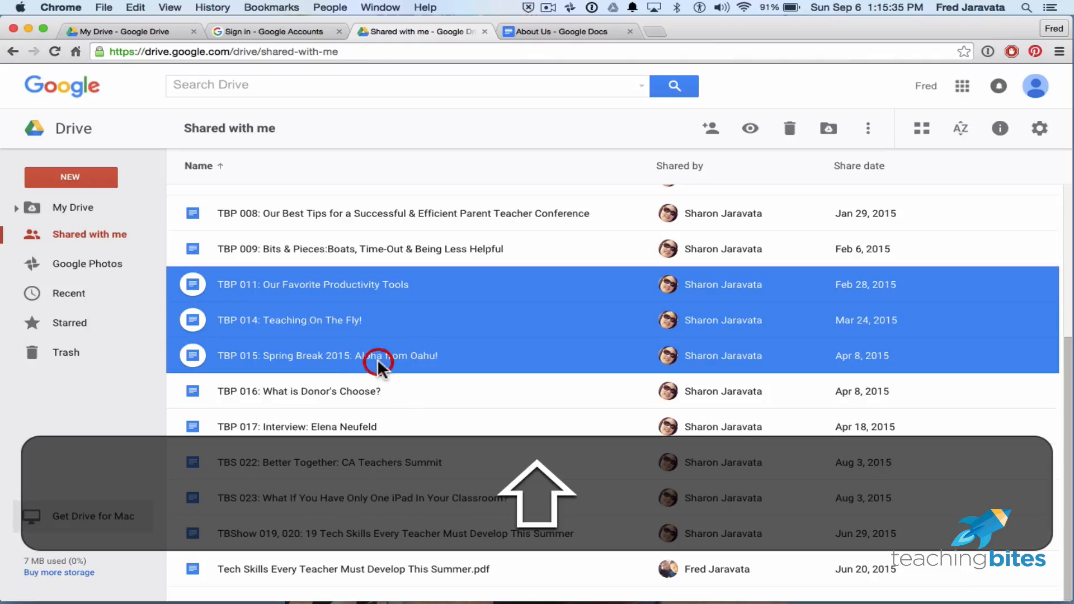
{"action": "left_click", "coordinate": [364, 390], "text": "shift"}
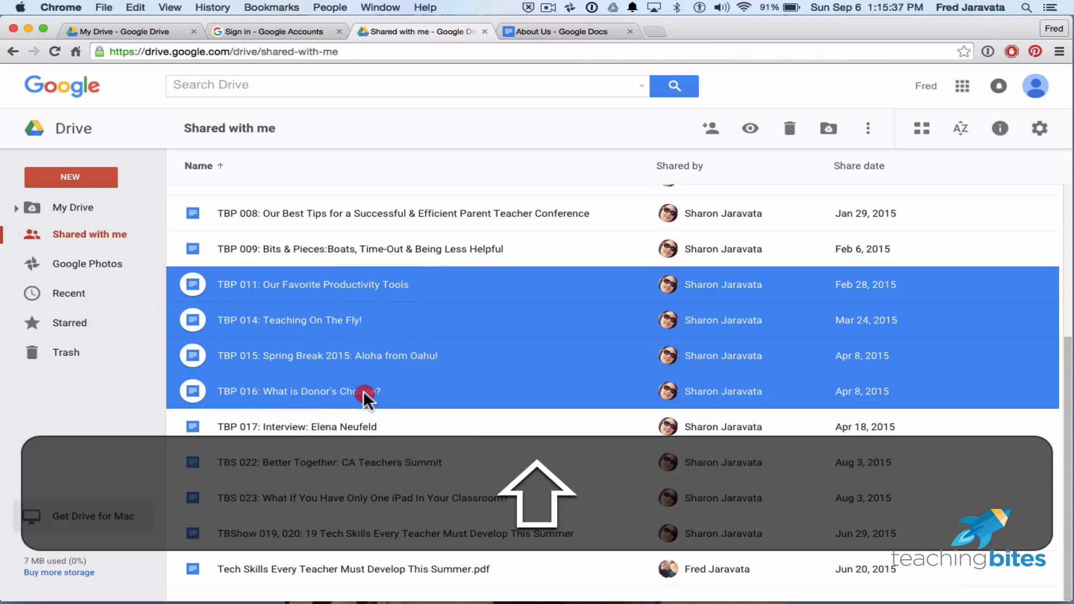
{"action": "left_click", "coordinate": [372, 564], "text": "shift"}
{"action": "left_click", "coordinate": [326, 395], "text": "shift"}
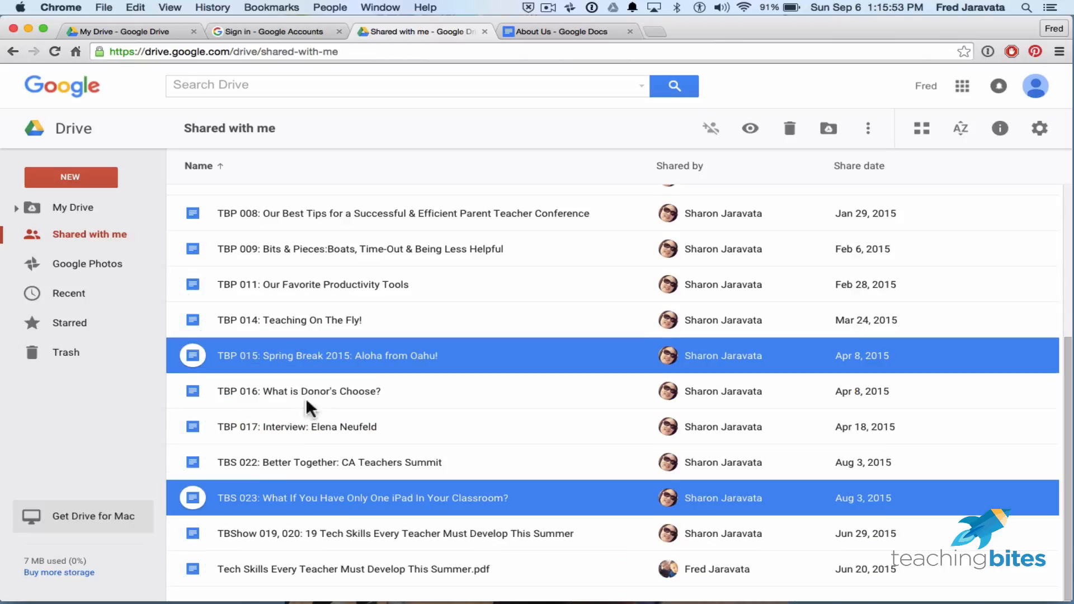
{"action": "left_click", "coordinate": [262, 505]}
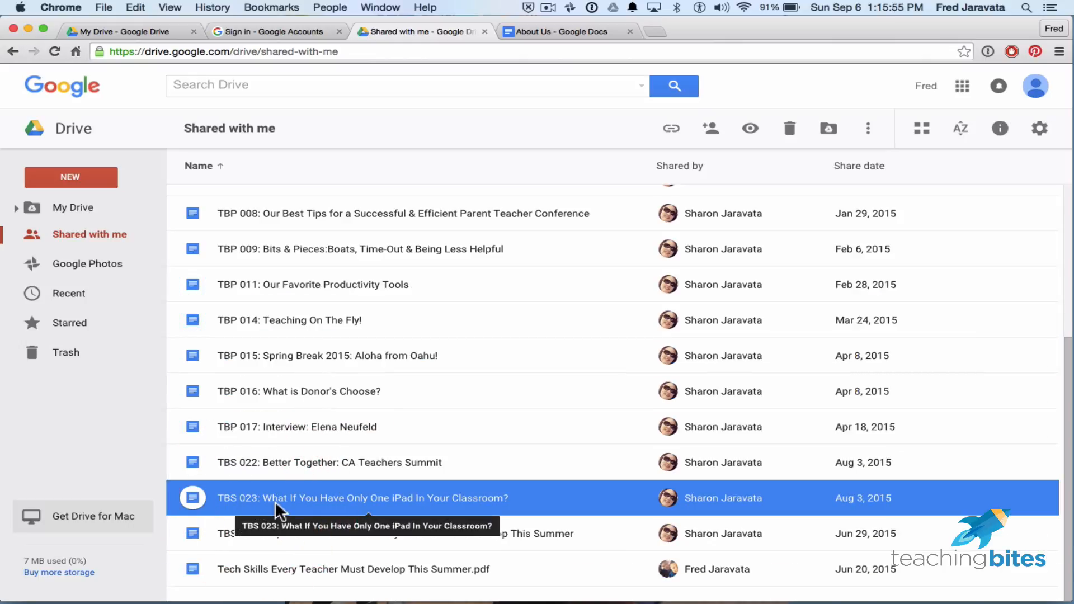
{"action": "left_click", "coordinate": [284, 284]}
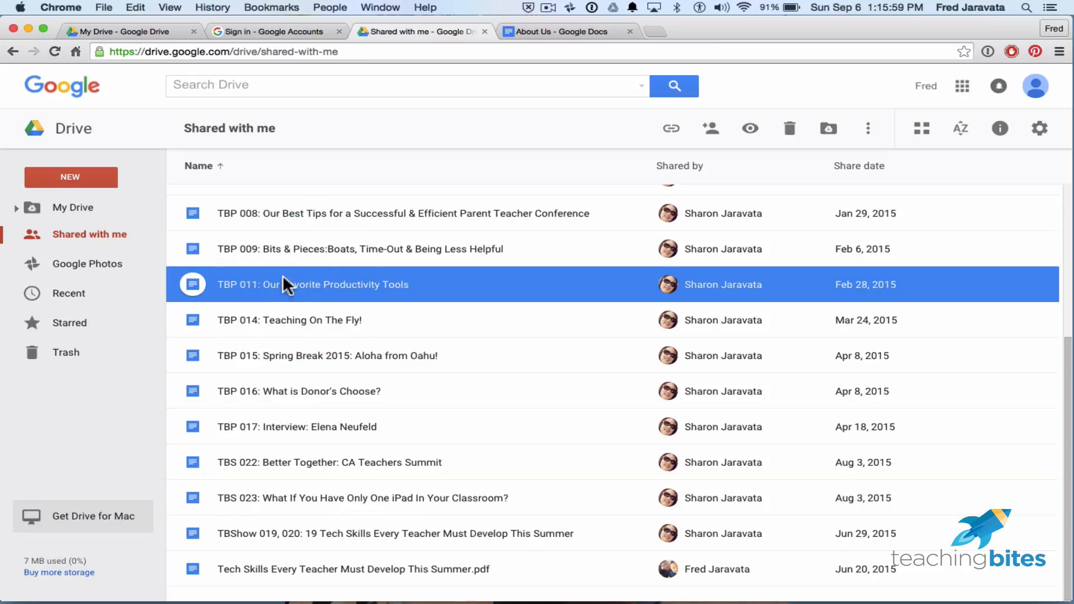
Add TBShow 019, TBP 017, 015 and 016, copy all five, and view My Drive.
{"action": "key", "text": "super"}
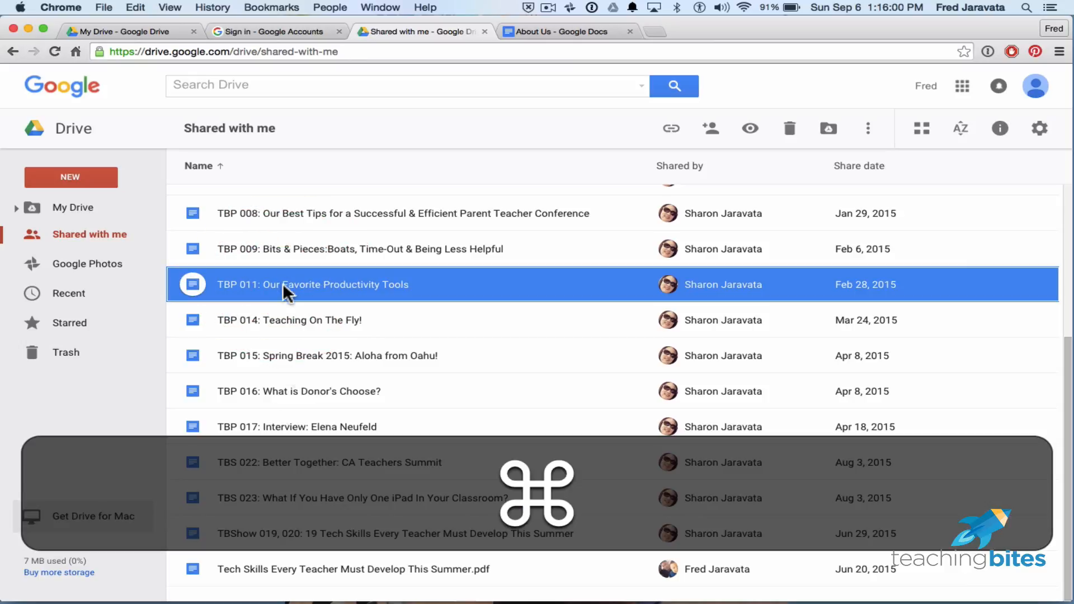
{"action": "left_click", "coordinate": [289, 528], "text": "super"}
{"action": "left_click", "coordinate": [384, 417], "text": "super"}
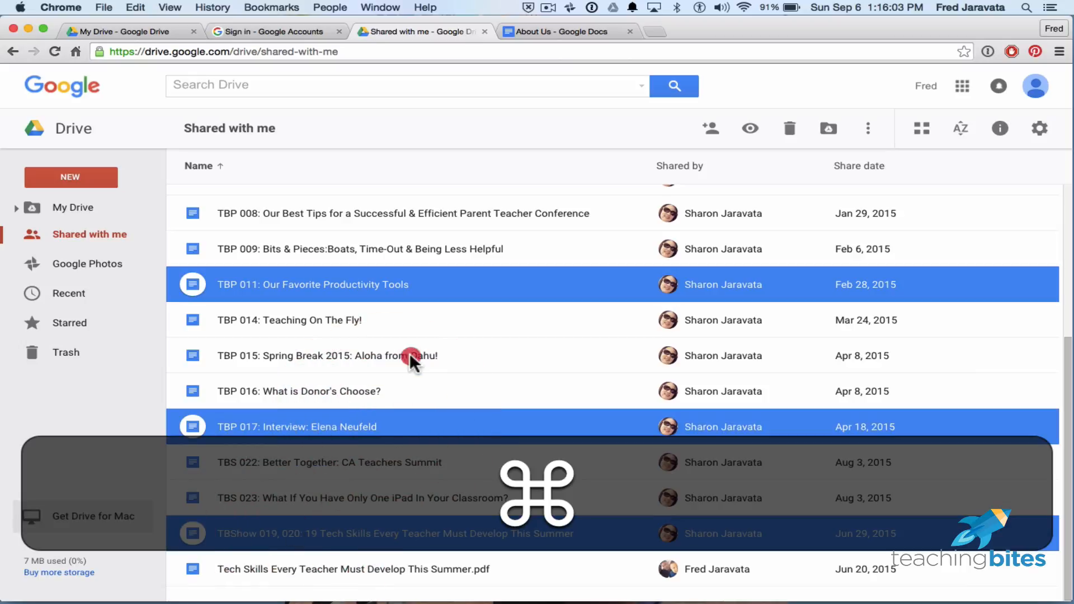
{"action": "left_click", "coordinate": [409, 355], "text": "super"}
{"action": "left_click", "coordinate": [394, 396], "text": "super"}
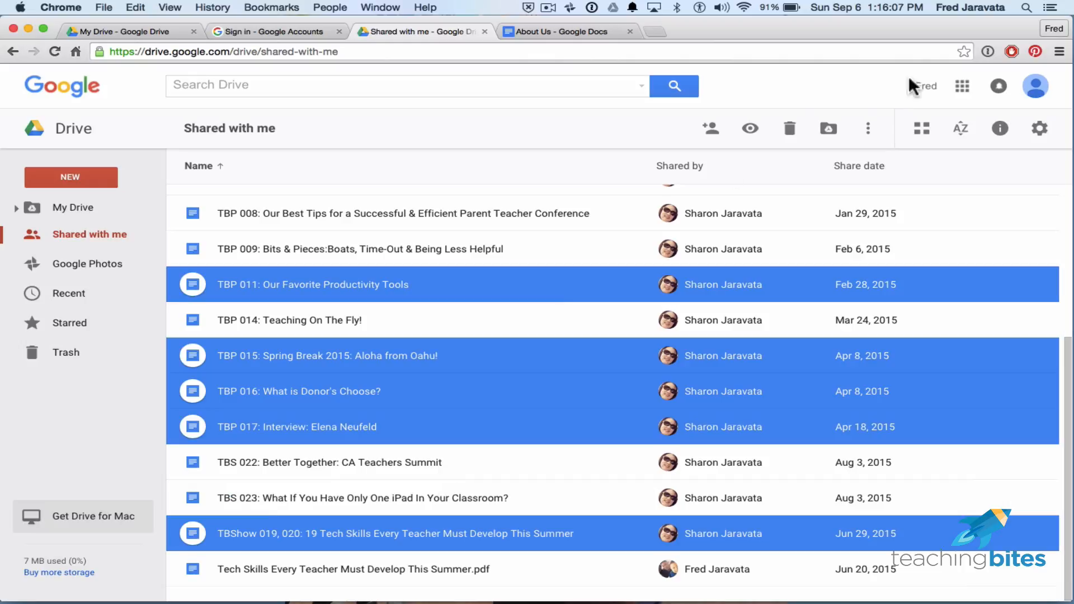
{"action": "left_click", "coordinate": [869, 129]}
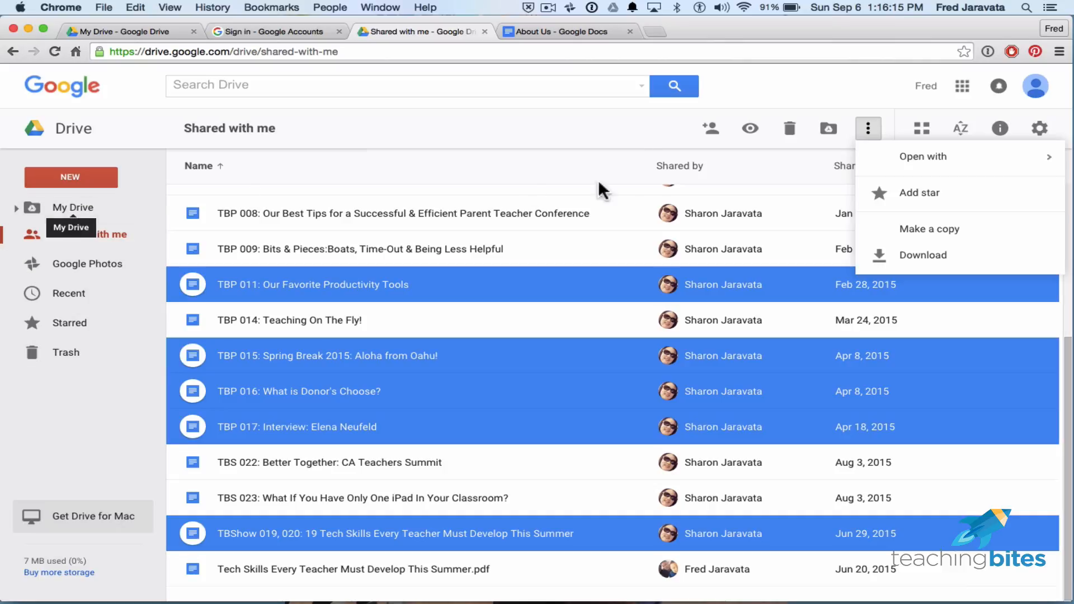
{"action": "left_click", "coordinate": [929, 229]}
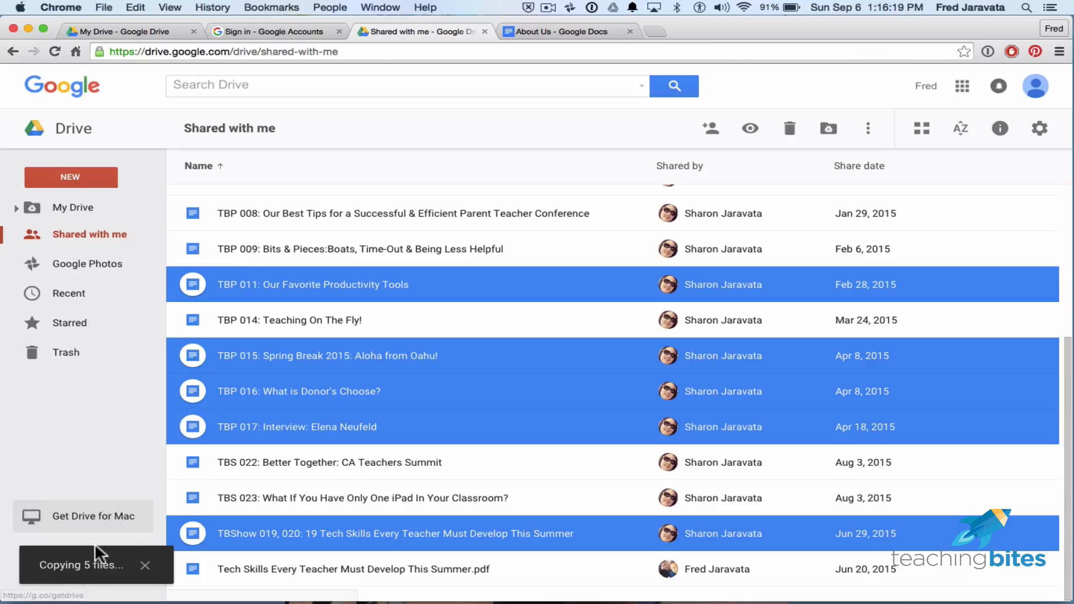
{"action": "left_click", "coordinate": [67, 208]}
{"action": "scroll", "coordinate": [417, 431], "scroll_direction": "down", "scroll_amount": 5}
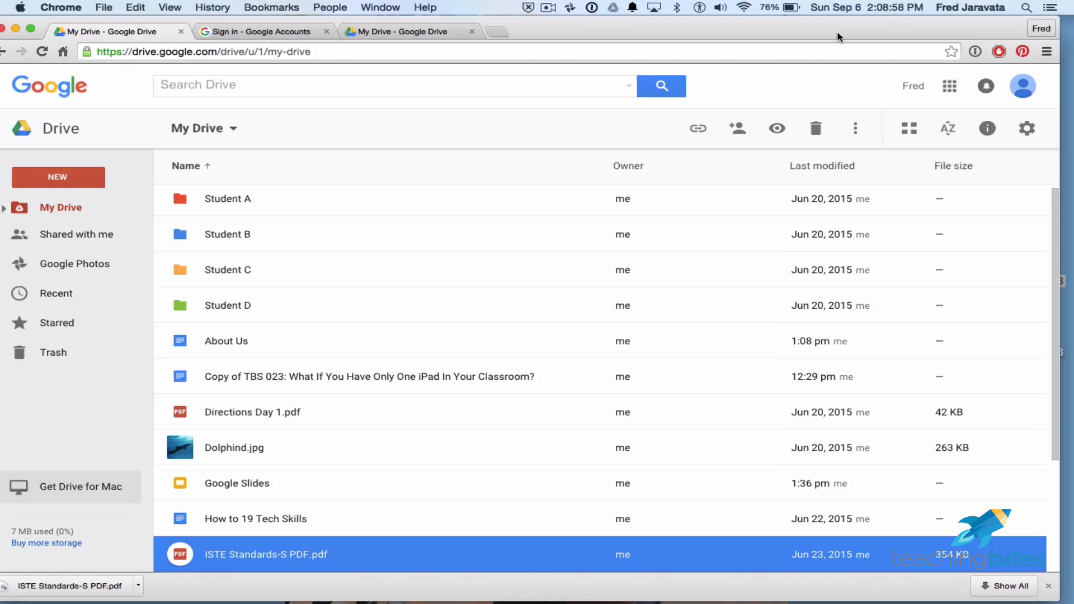
Drag ISTE Standards-S PDF.pdf from the desktop into the My Drive file list to upload it.
{"action": "left_click_drag", "start_coordinate": [837, 31], "coordinate": [740, 31]}
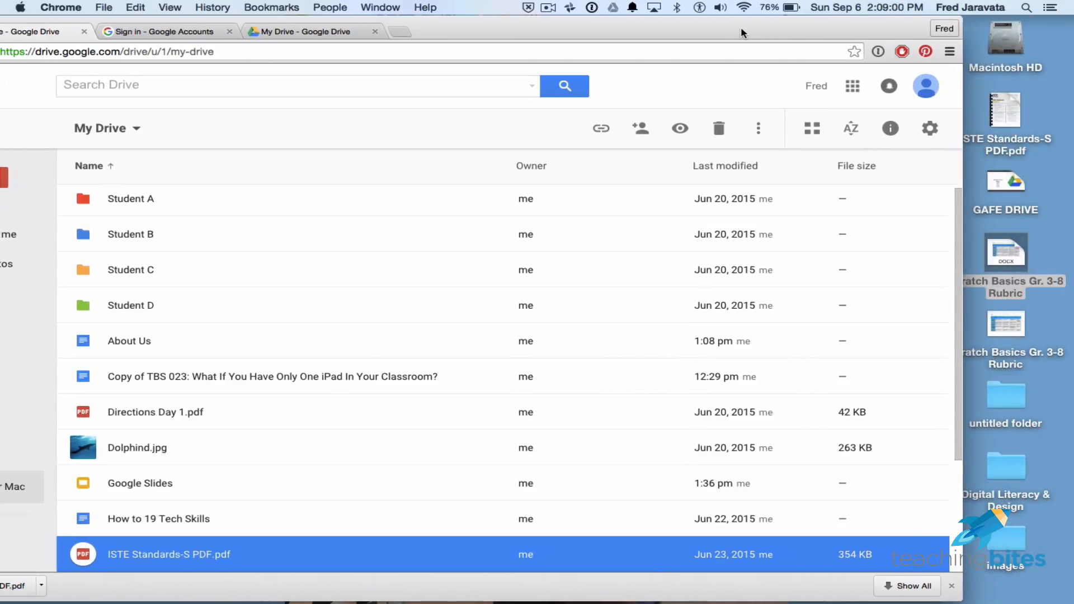
{"action": "left_click", "coordinate": [1006, 112]}
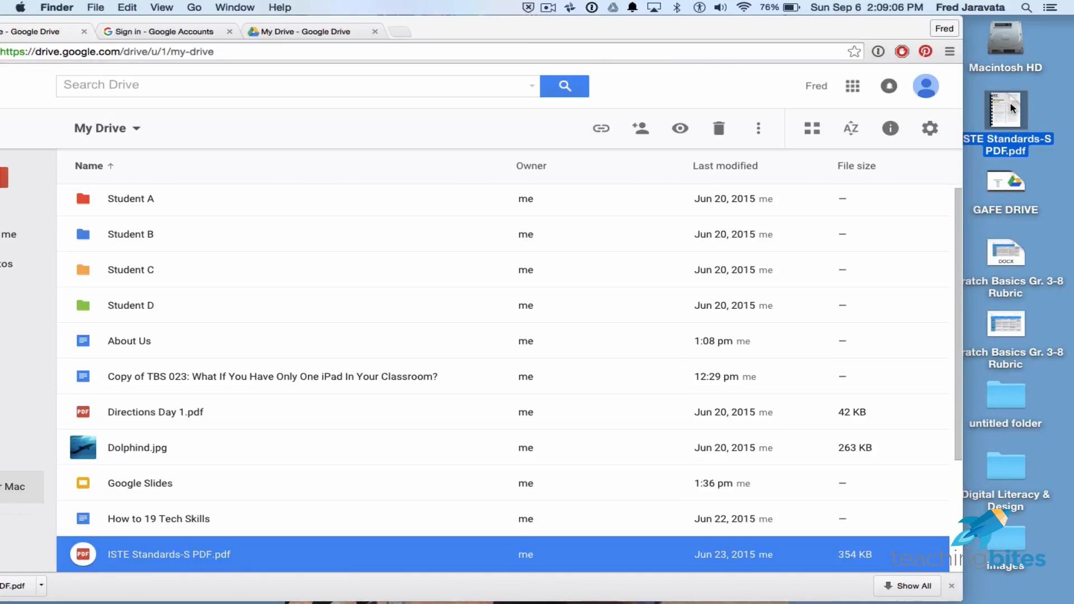
{"action": "left_click_drag", "start_coordinate": [1010, 108], "coordinate": [427, 283]}
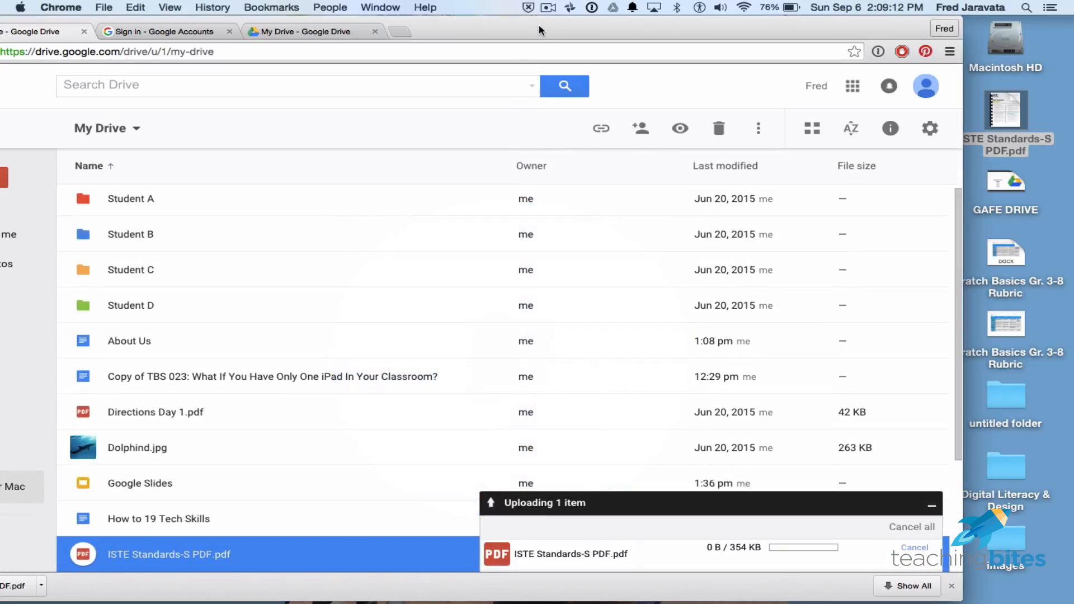
{"action": "left_click_drag", "start_coordinate": [543, 19], "coordinate": [633, 19]}
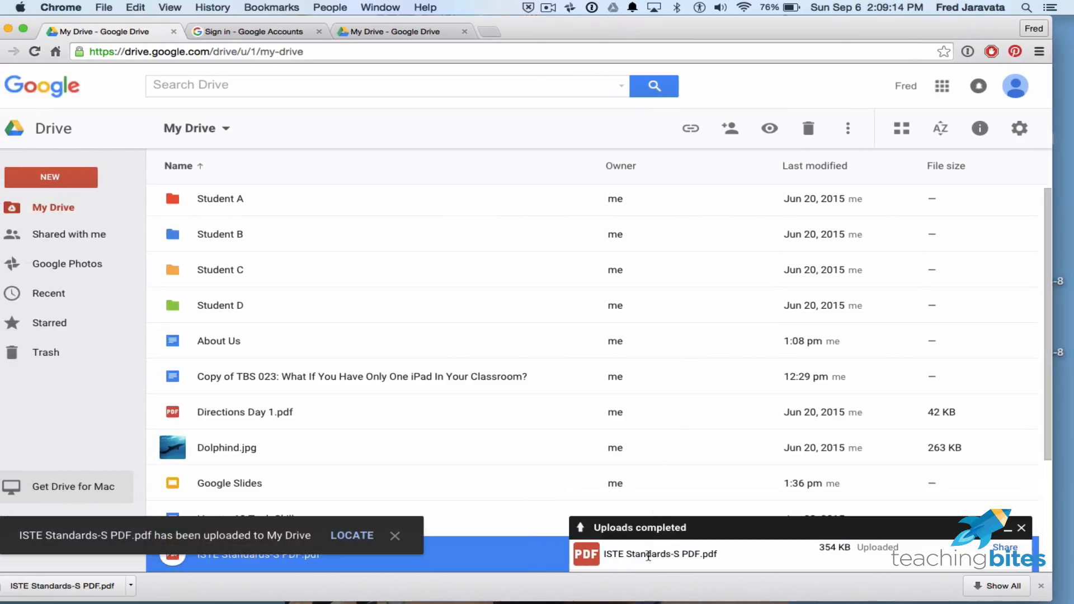
Locate the uploaded ISTE Standards-S PDF.pdf and preview its two pages of ISTE Standards for Students.
{"action": "left_click", "coordinate": [351, 536]}
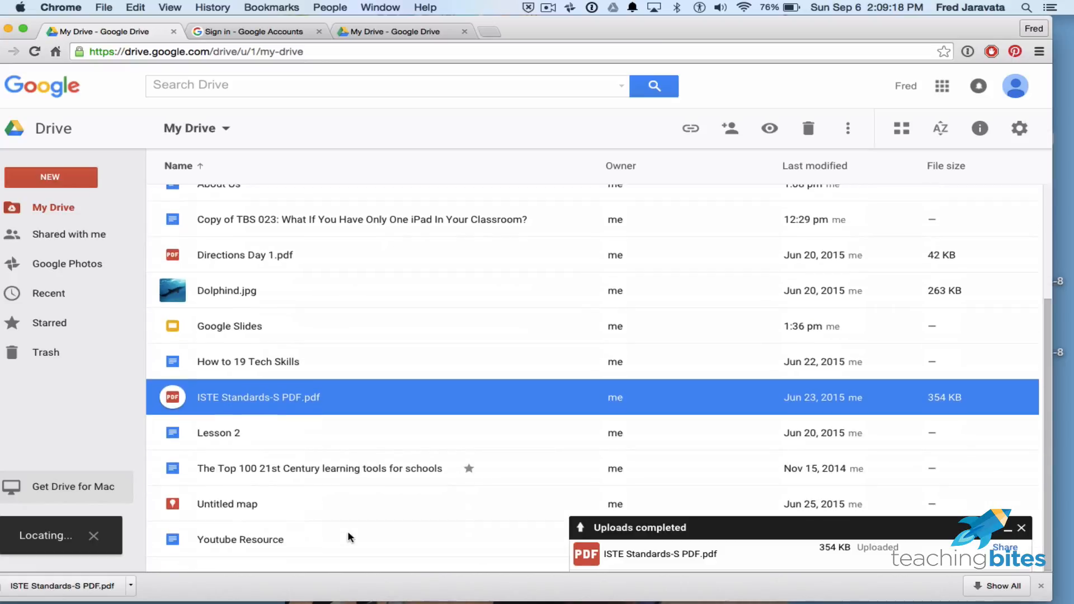
{"action": "double_click", "coordinate": [233, 403]}
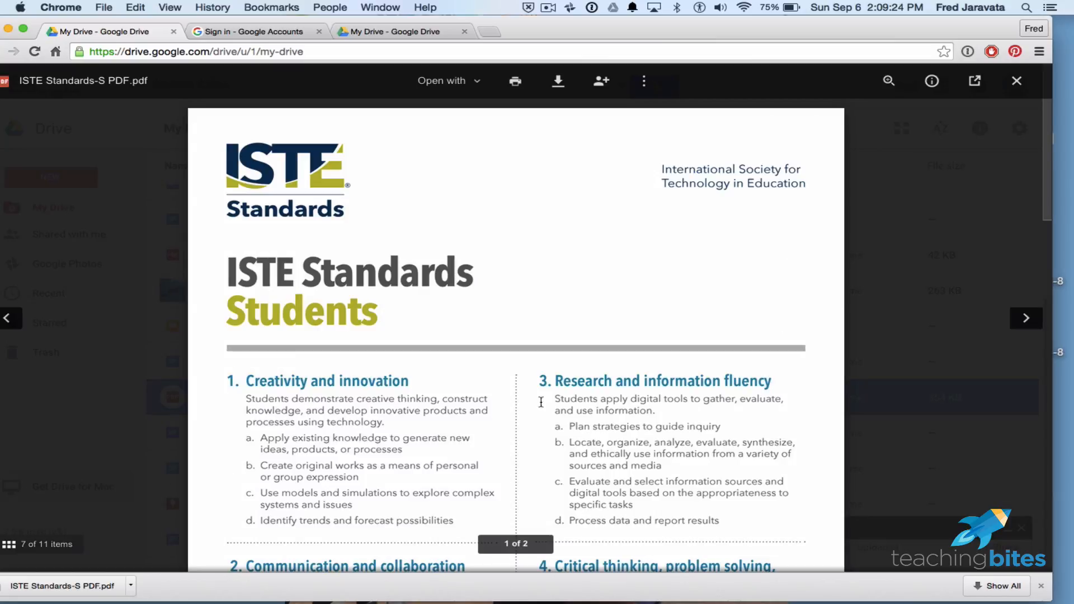
{"action": "scroll", "coordinate": [722, 379], "scroll_direction": "down", "scroll_amount": 10}
{"action": "scroll", "coordinate": [722, 380], "scroll_direction": "down", "scroll_amount": 10}
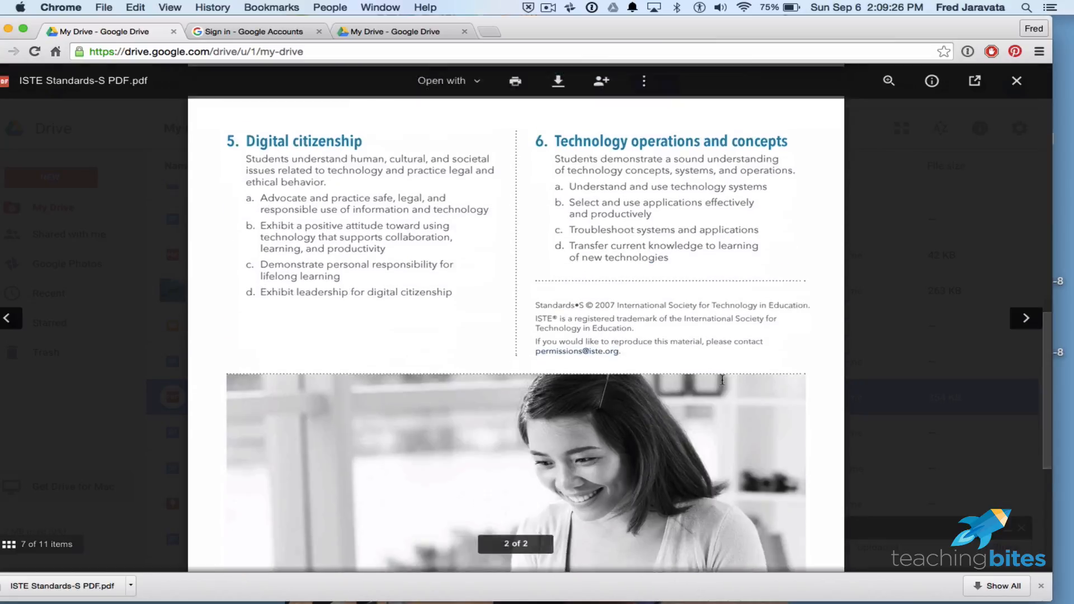
{"action": "scroll", "coordinate": [722, 380], "scroll_direction": "up", "scroll_amount": 15}
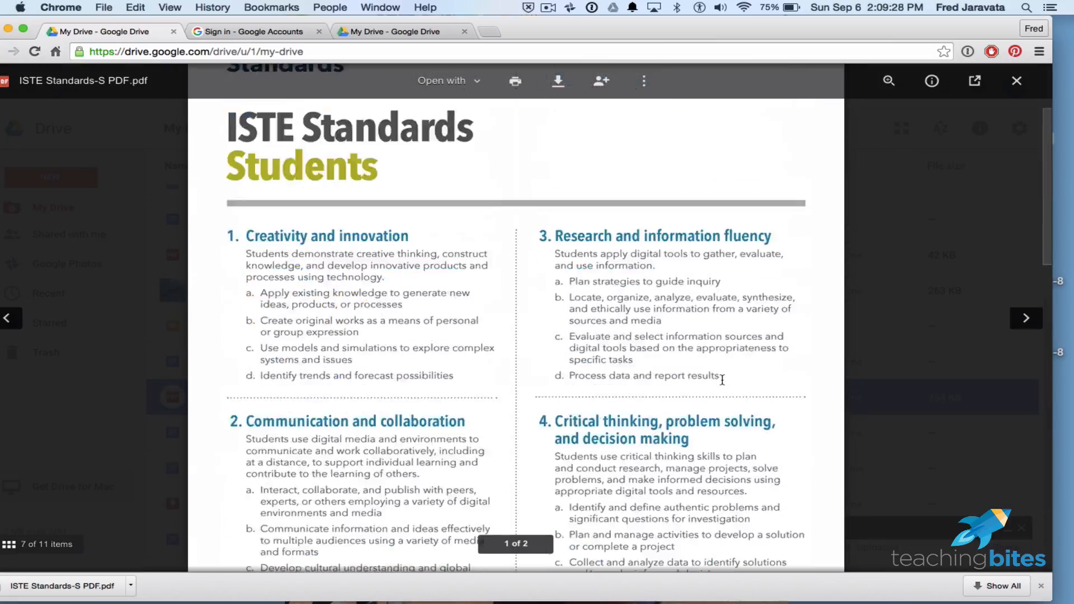
{"action": "scroll", "coordinate": [722, 379], "scroll_direction": "down", "scroll_amount": 5}
{"action": "scroll", "coordinate": [722, 379], "scroll_direction": "down", "scroll_amount": 8}
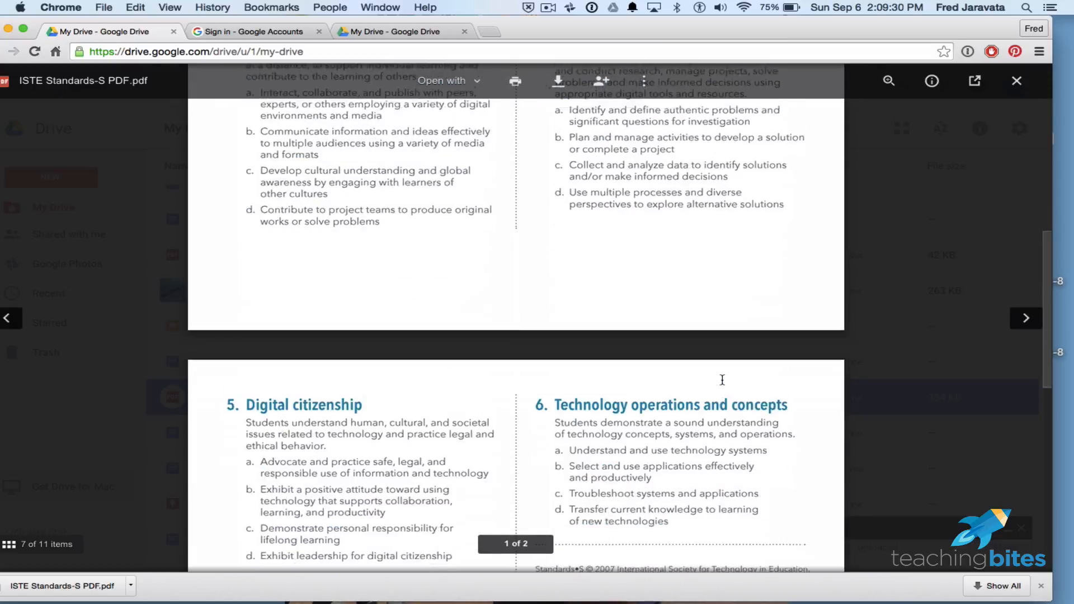
{"action": "scroll", "coordinate": [722, 379], "scroll_direction": "up", "scroll_amount": 12}
{"action": "scroll", "coordinate": [722, 380], "scroll_direction": "up", "scroll_amount": 3}
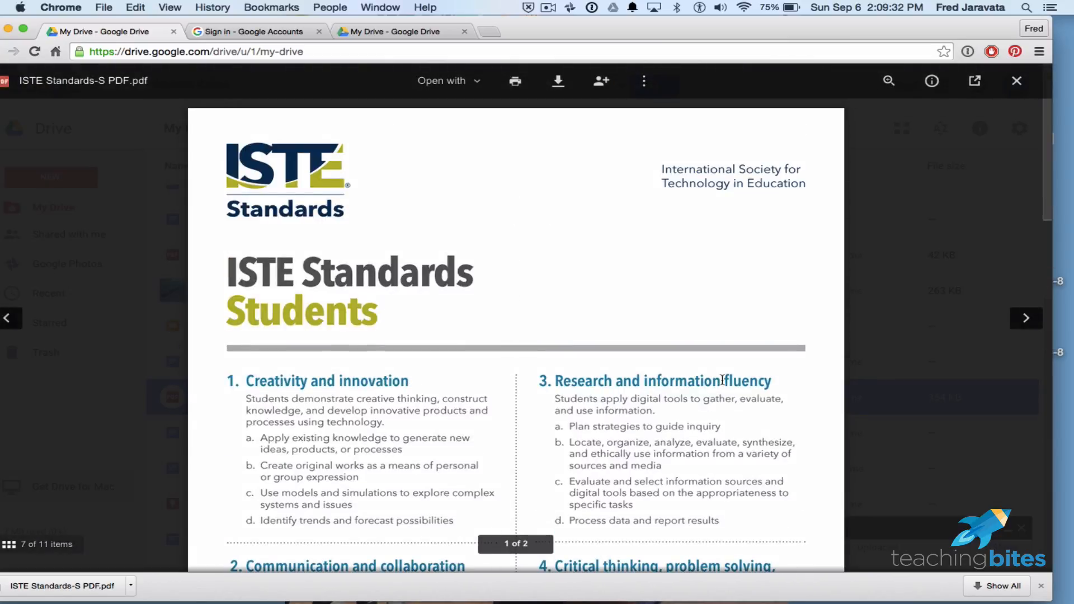